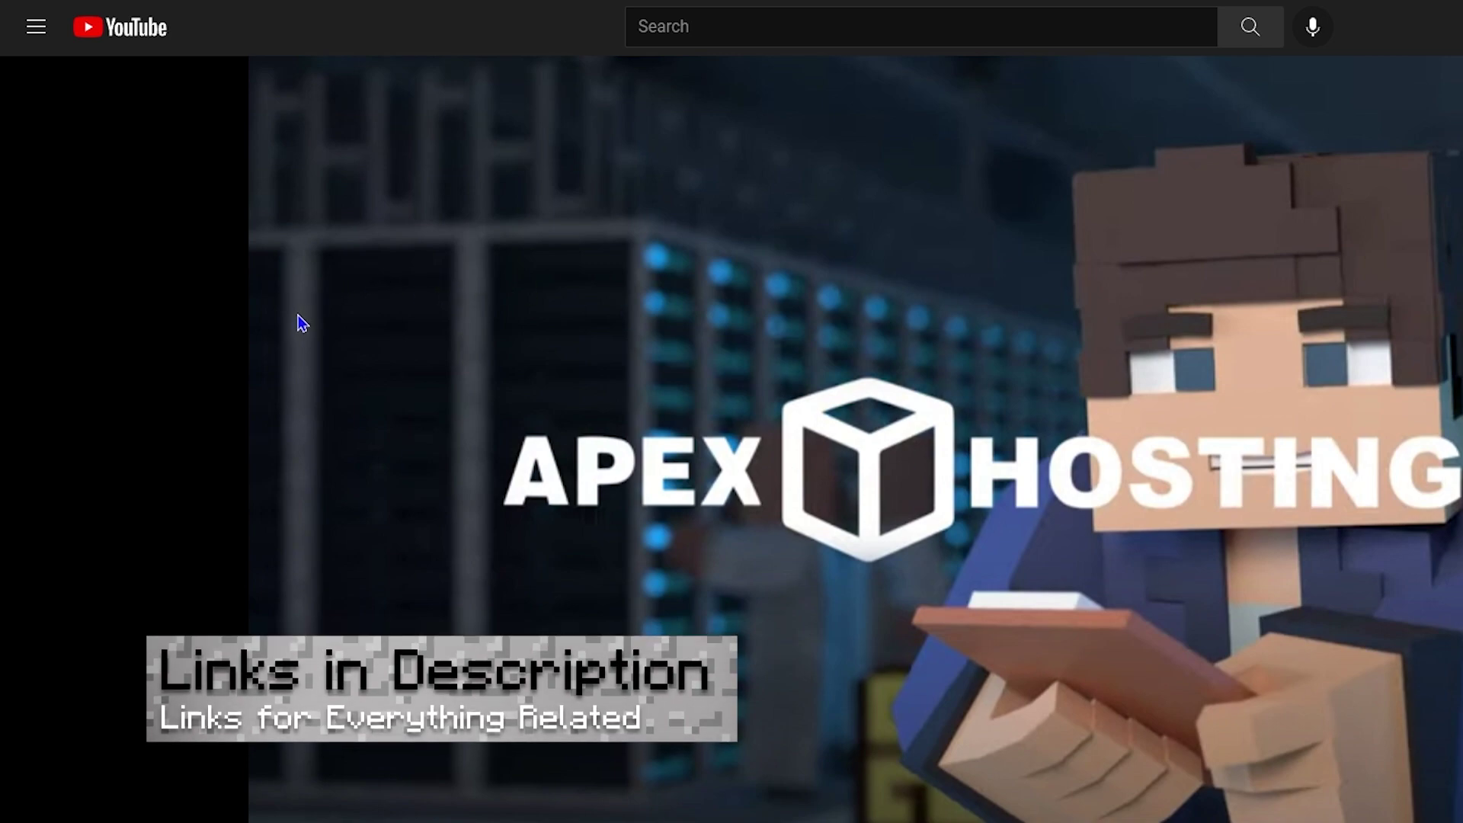
# - Scroll down to the video description and highlight the Simple Voice Chat link under USEFUL LINKS
pyautogui.scroll(-5, 303, 344)
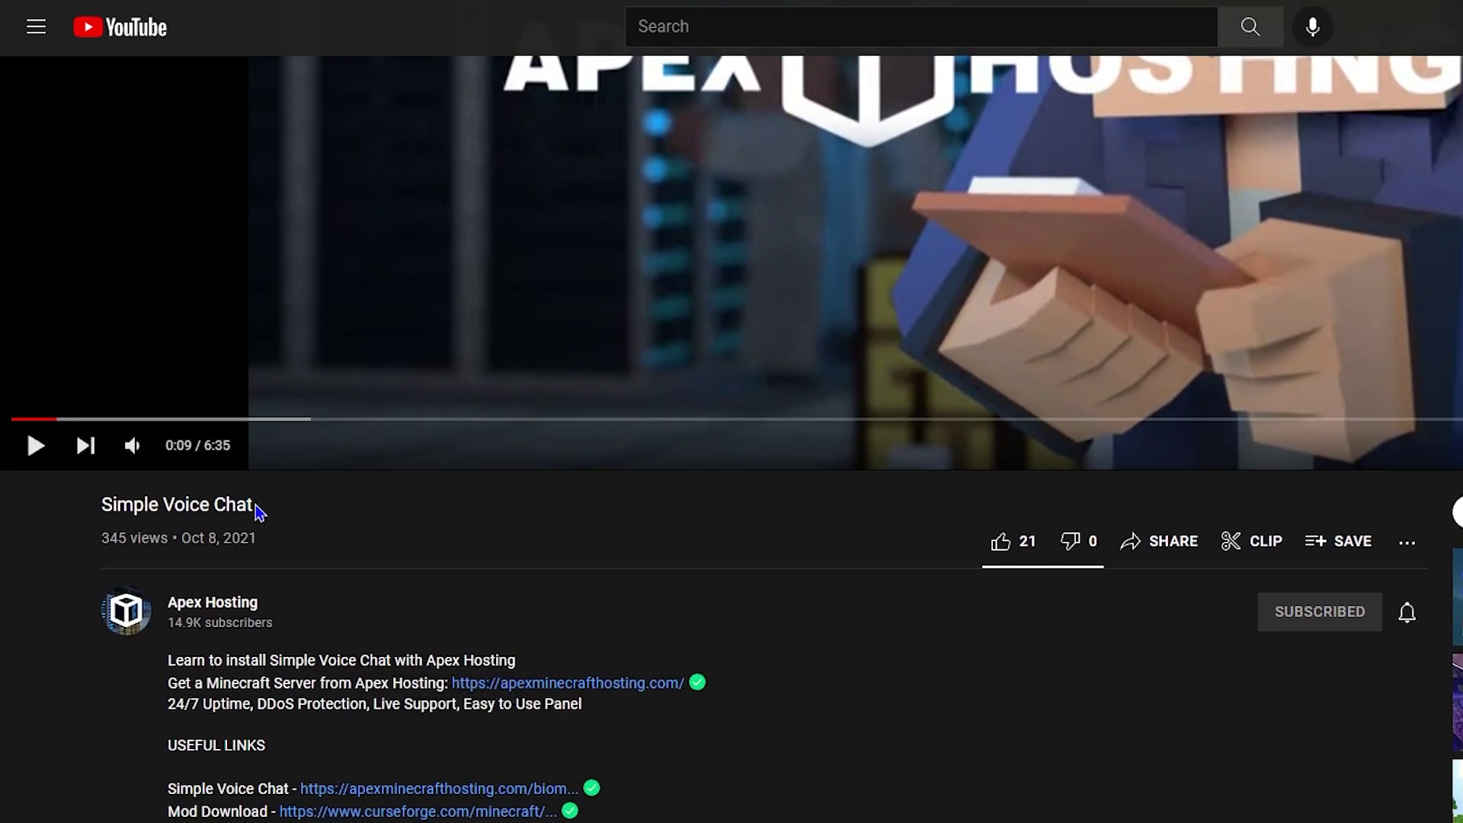
pyautogui.moveTo(255, 509); pyautogui.dragTo(131, 512)
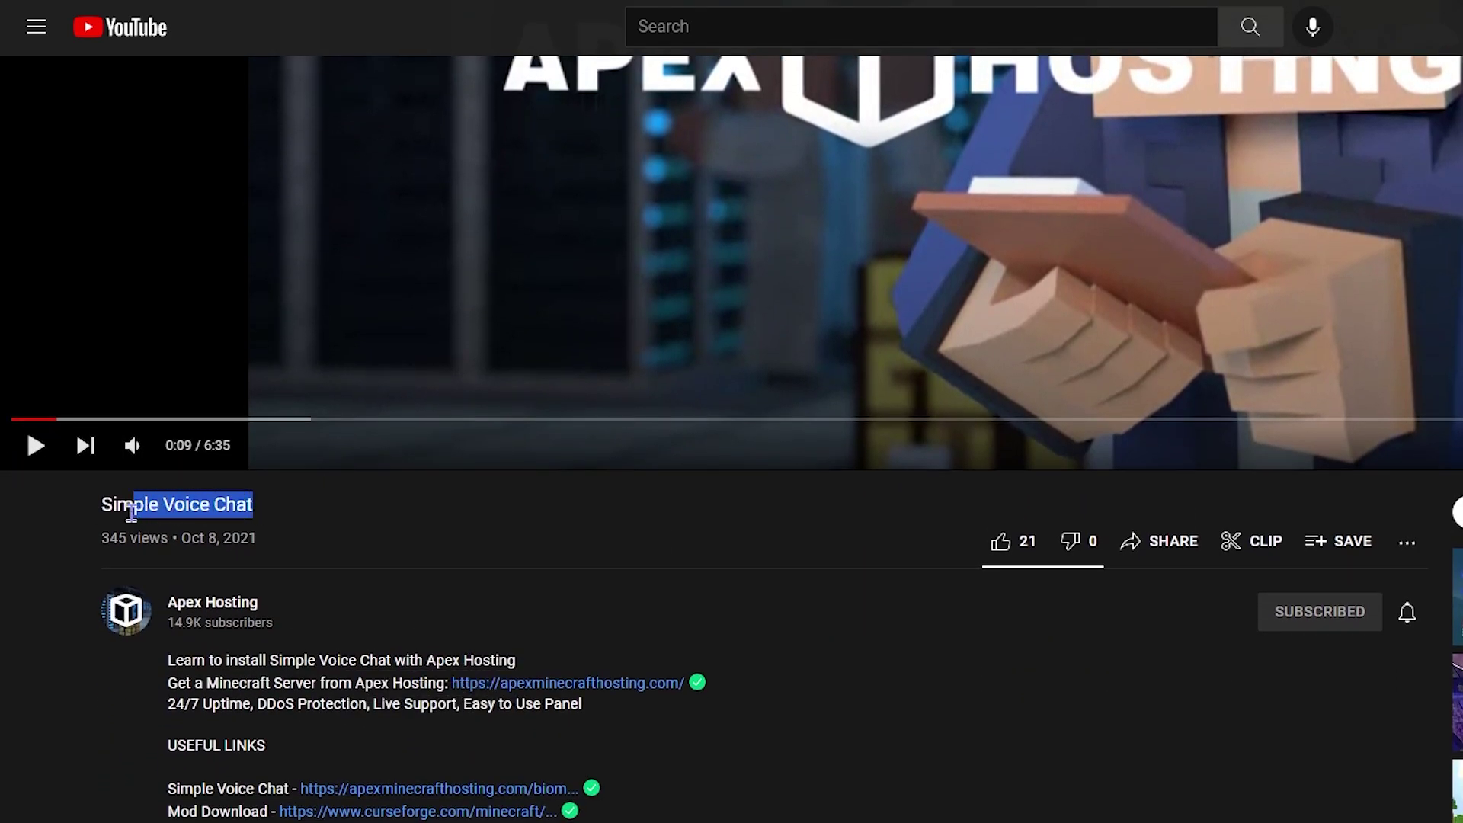
pyautogui.click(421, 527)
pyautogui.scroll(-3, 418, 523)
pyautogui.scroll(-3, 274, 547)
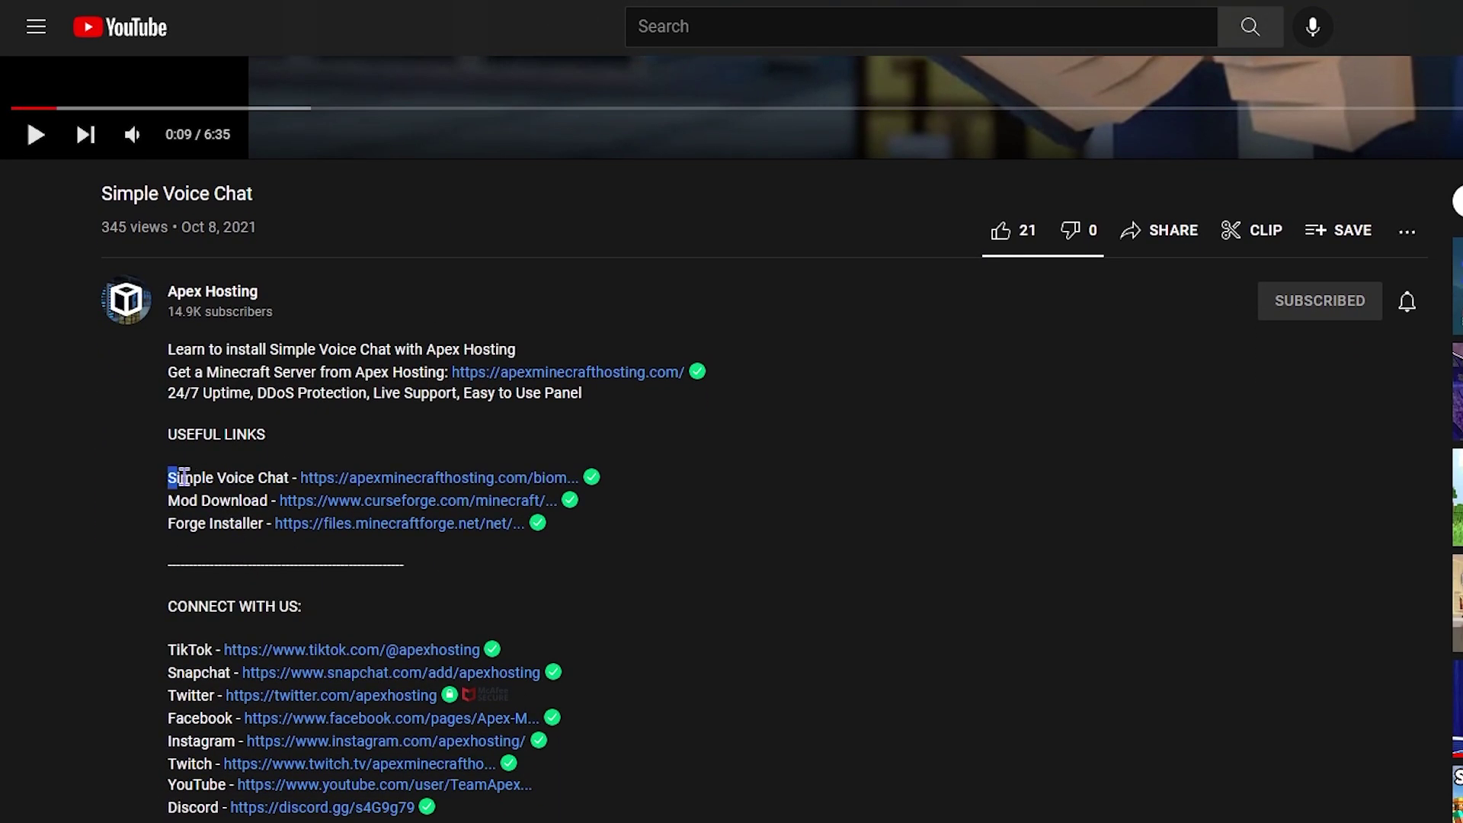
pyautogui.moveTo(183, 477); pyautogui.dragTo(224, 489)
pyautogui.click(169, 500)
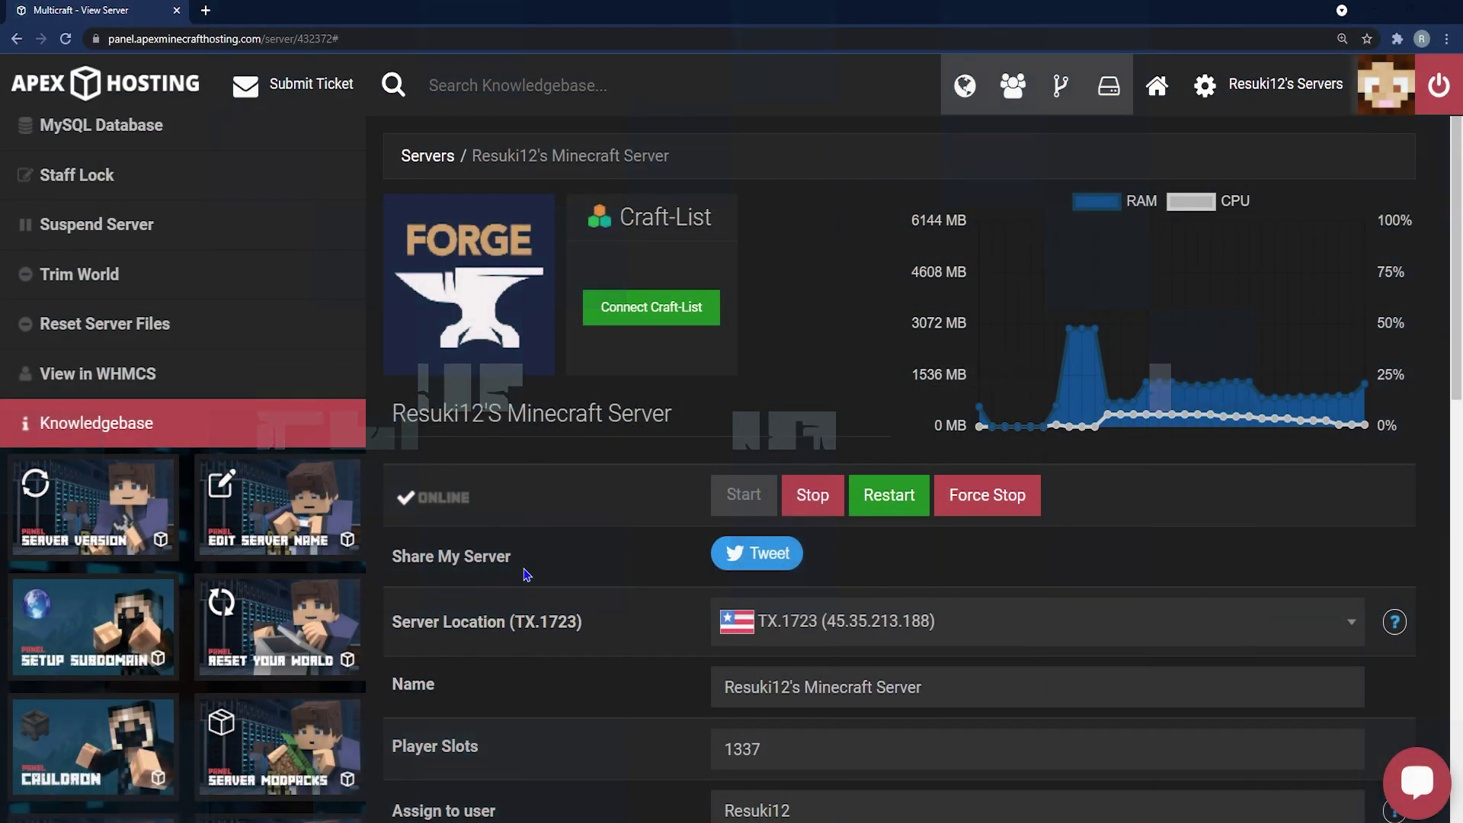
# - Pick Paper 1.16.5 from the JAR File version list by searching 'paper'
pyautogui.scroll(-1, 524, 595)
pyautogui.scroll(1, 524, 595)
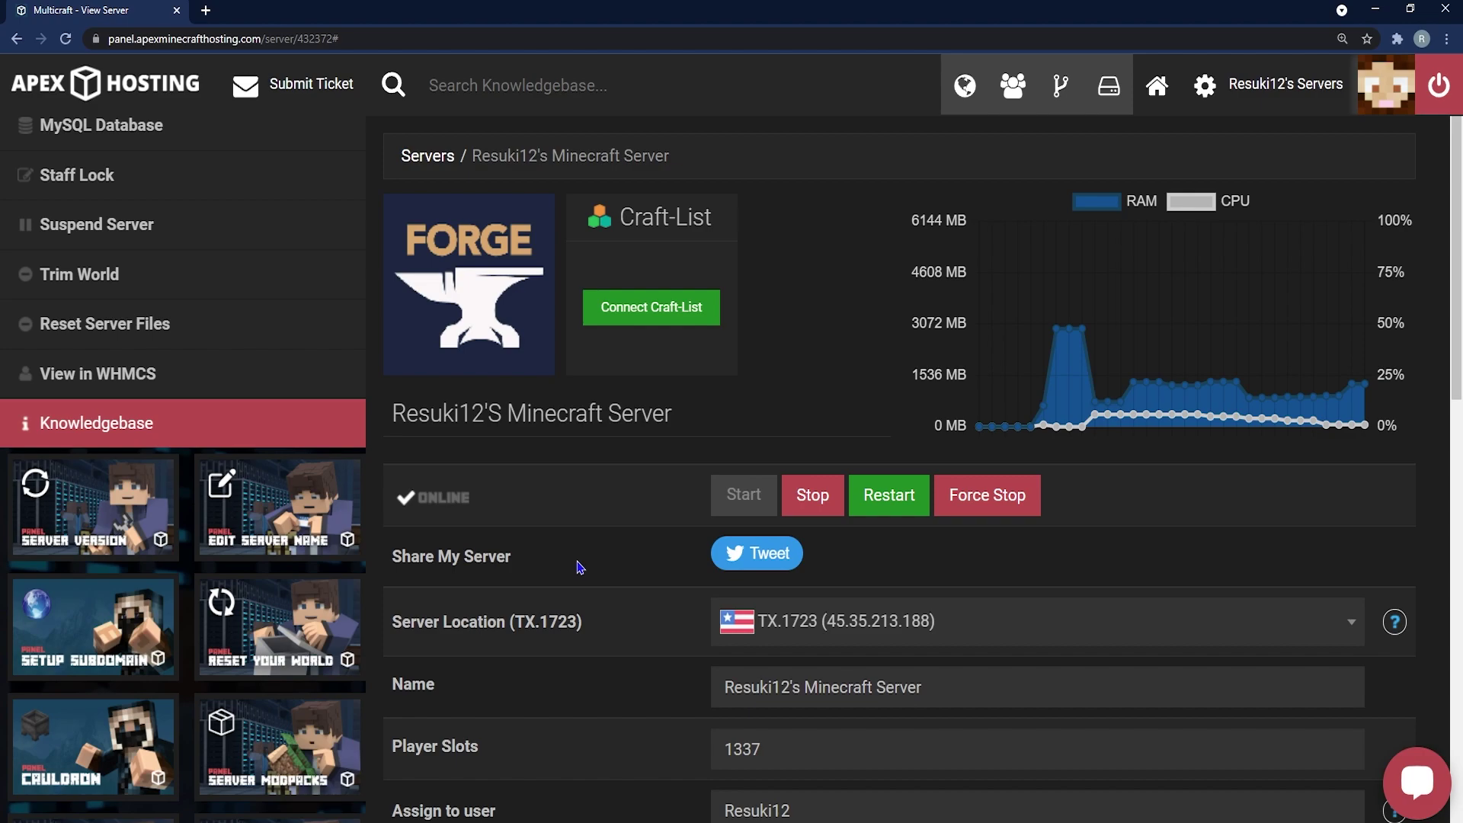
pyautogui.scroll(-8, 575, 562)
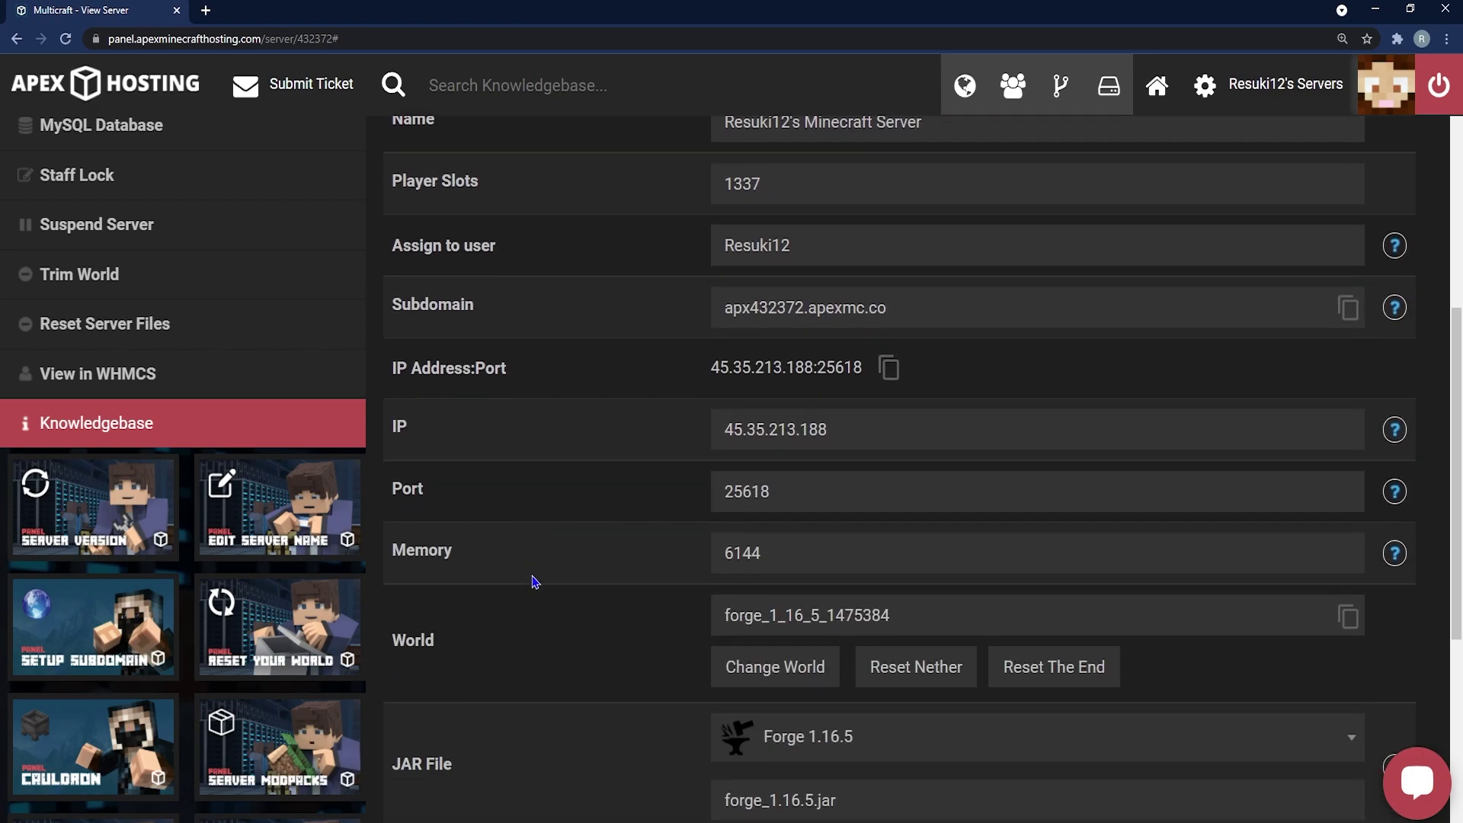
pyautogui.click(477, 609)
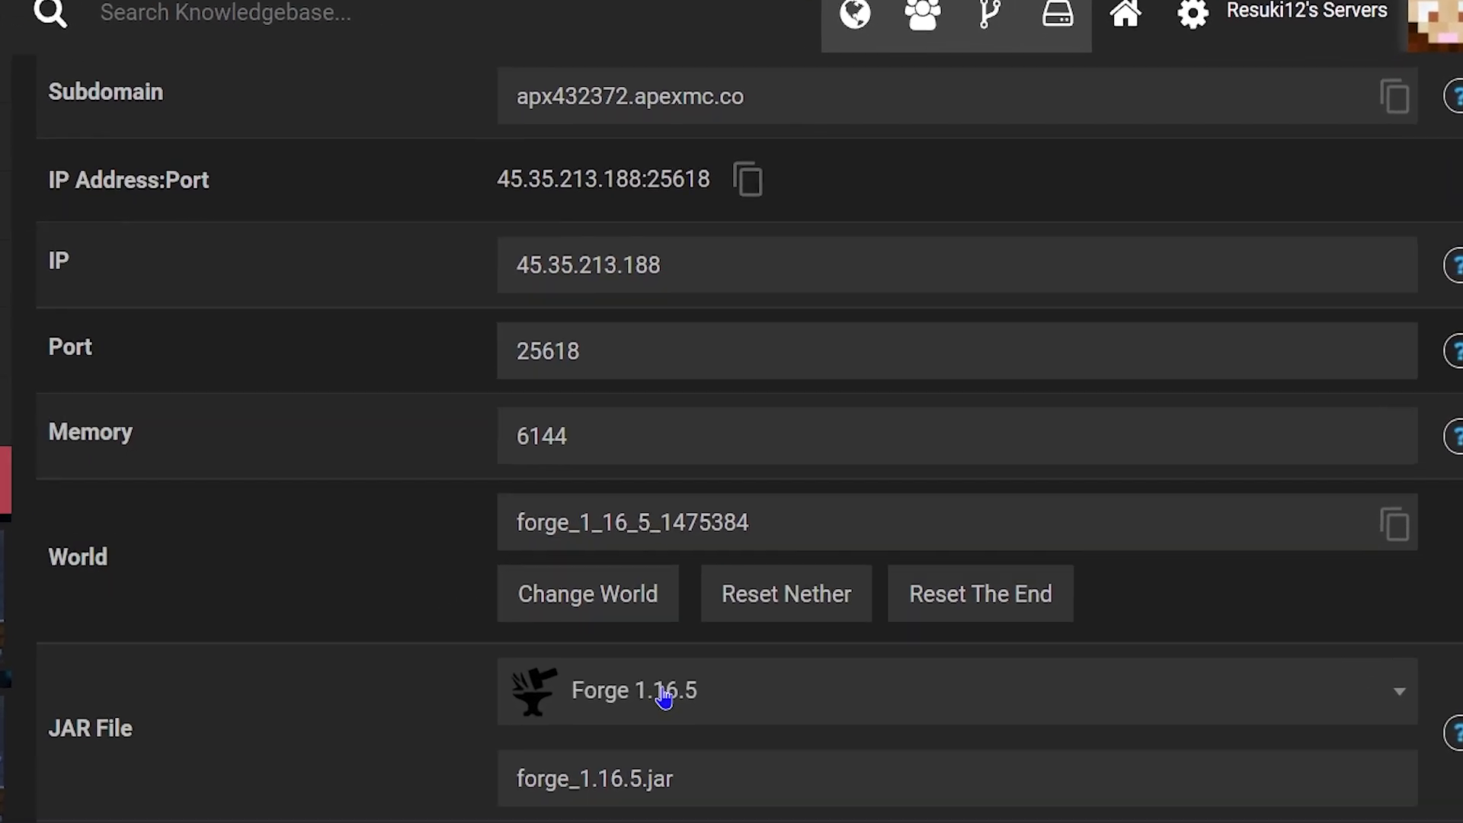
pyautogui.click(819, 575)
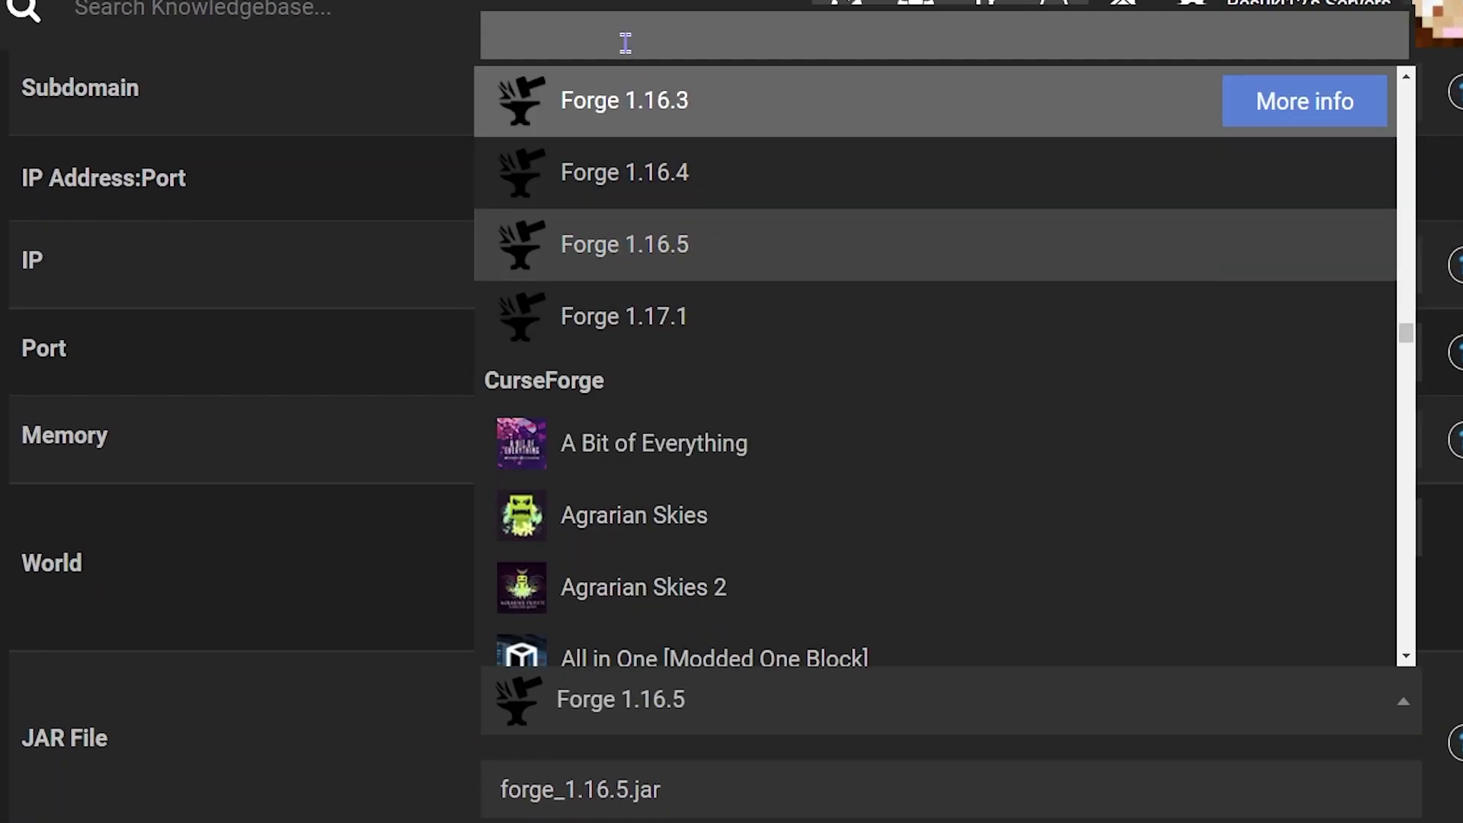
pyautogui.write('paper')
pyautogui.scroll(-3, 888, 392)
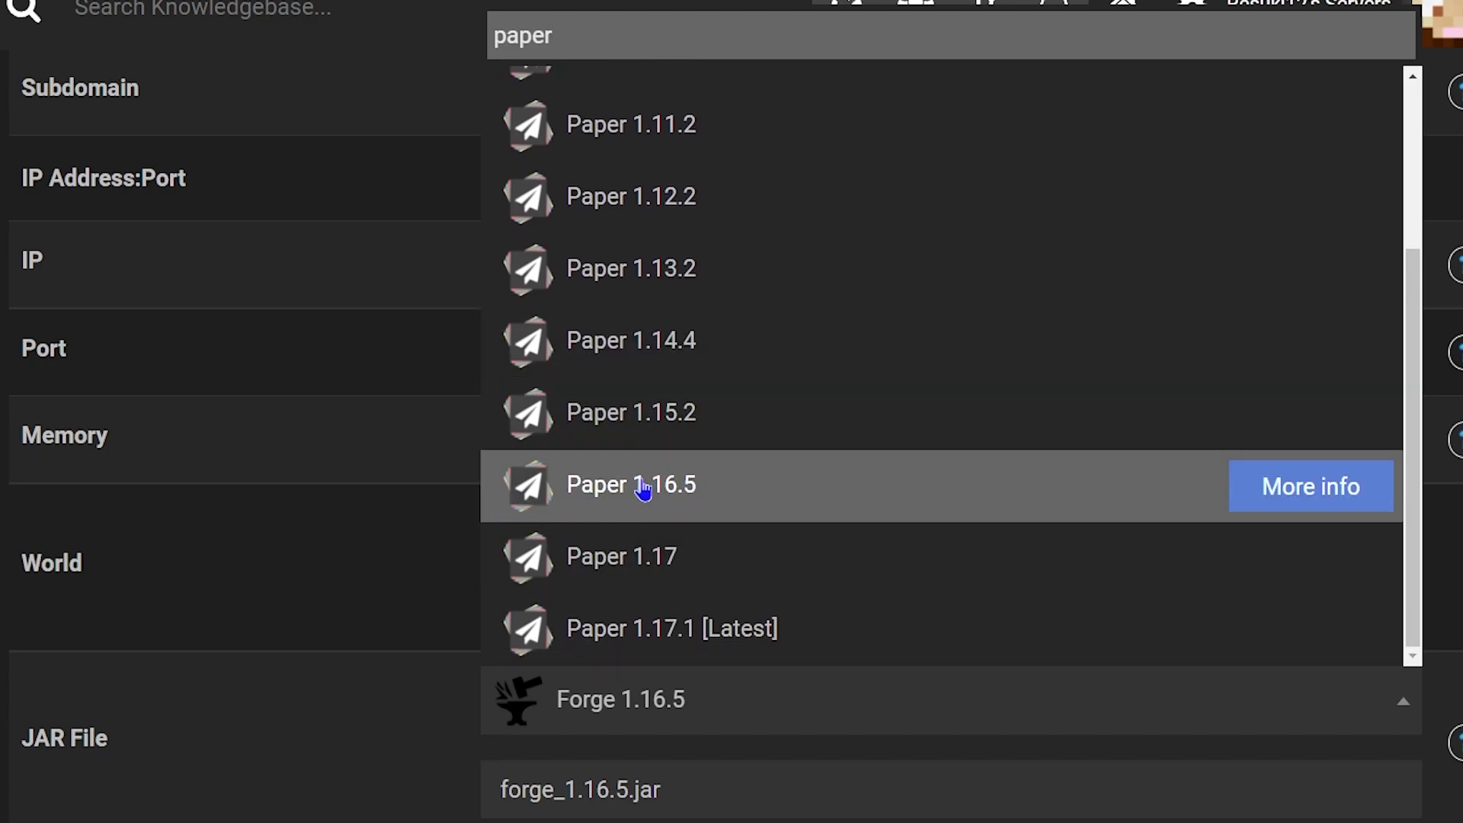
pyautogui.click(663, 491)
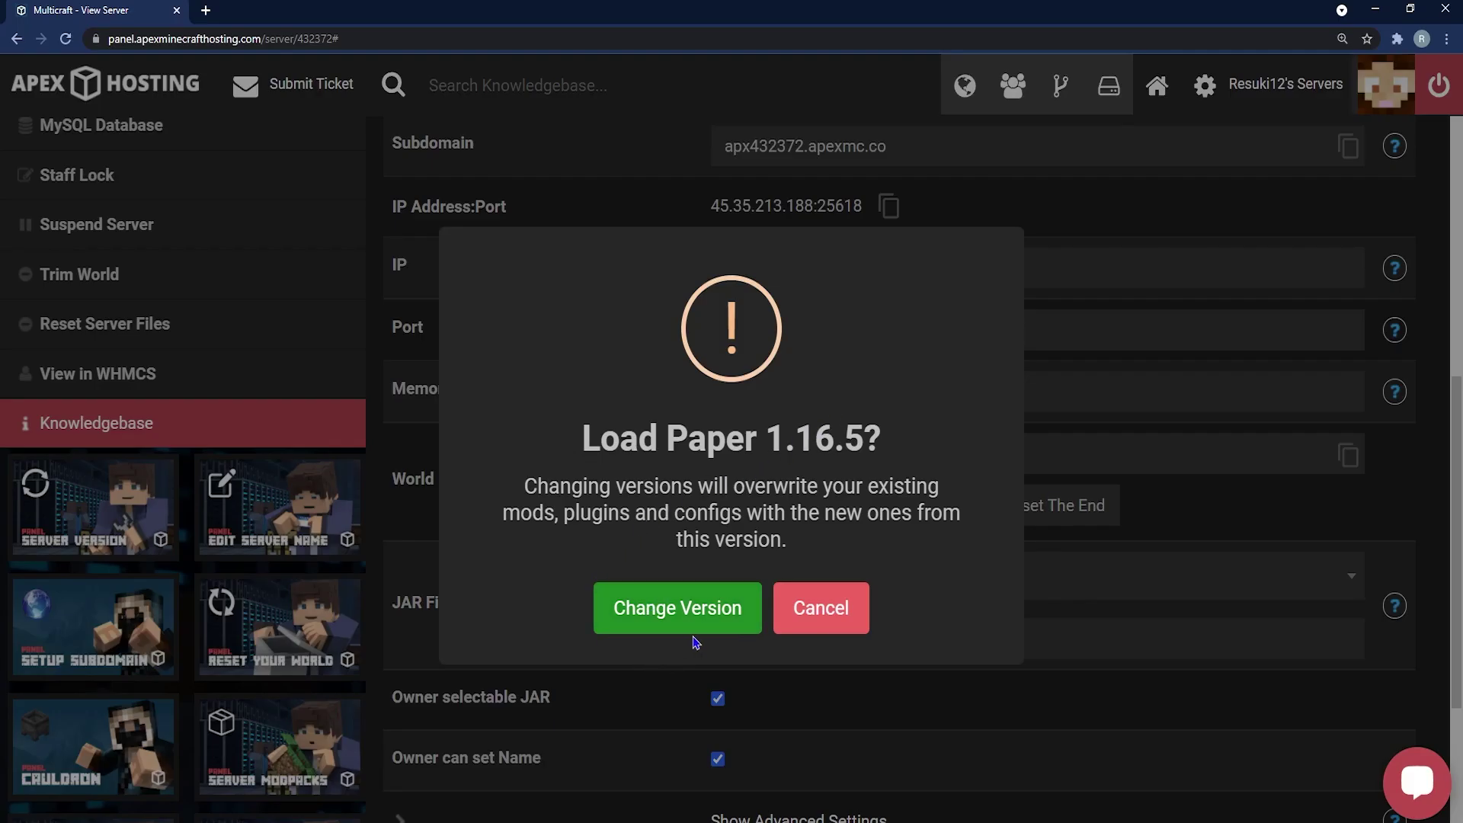
# - Apply the version change with a newly created world and restart the server
pyautogui.click(669, 602)
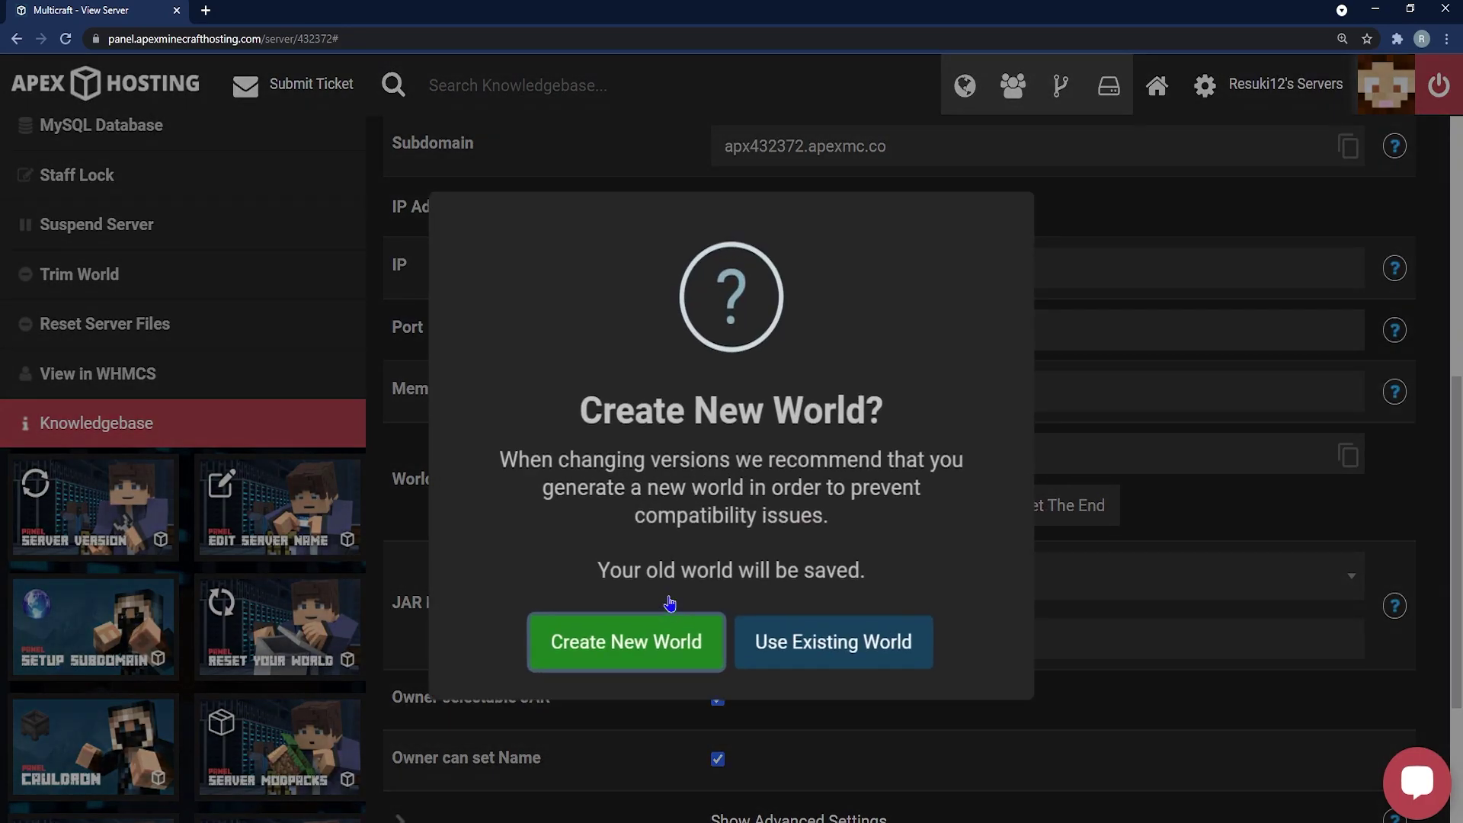
pyautogui.click(621, 648)
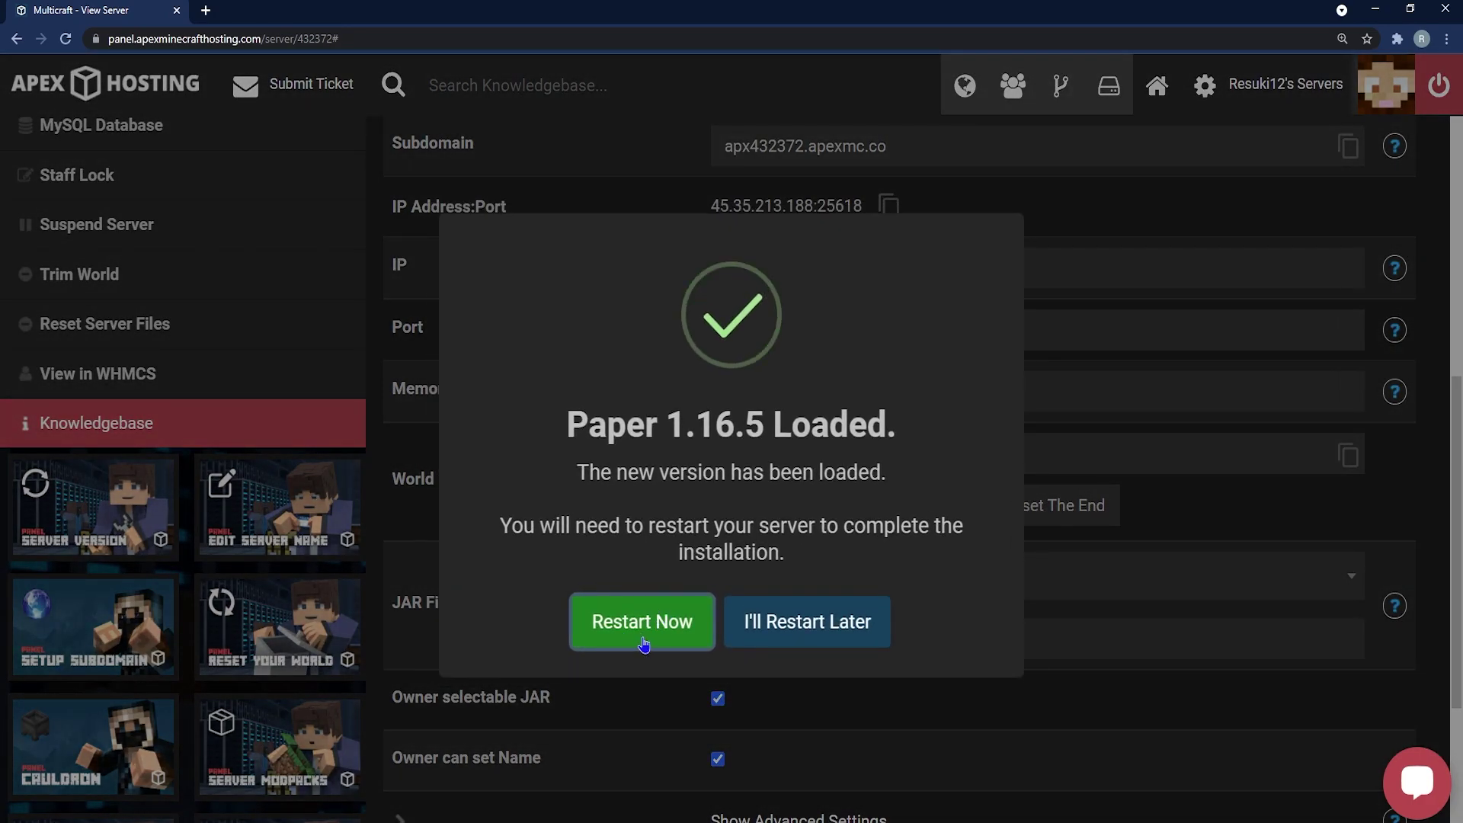
pyautogui.click(644, 625)
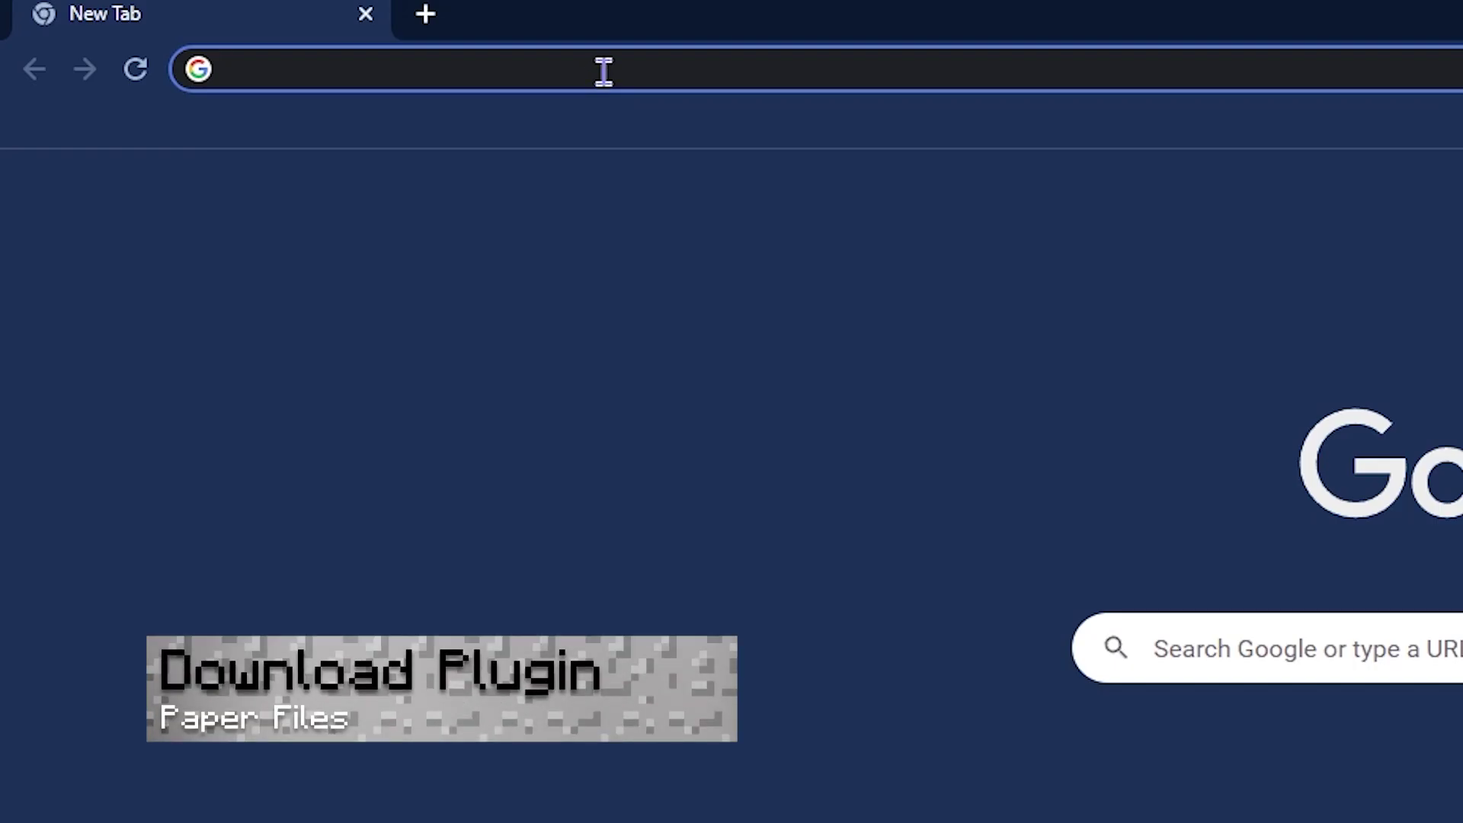
# - Search Google for 'simple voice chat', open the CurseForge result and scroll to Downloads
pyautogui.write('simp')
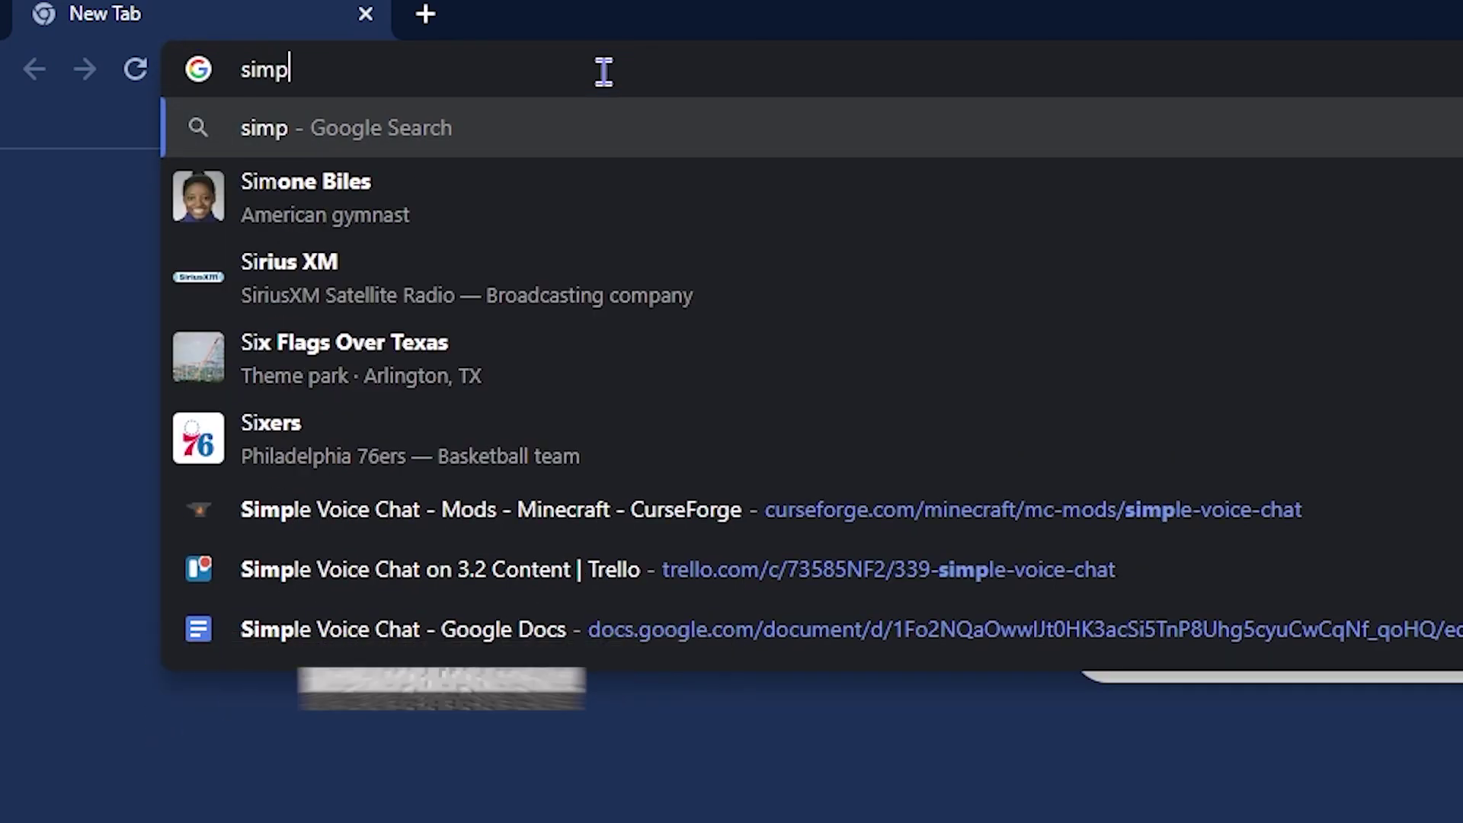
pyautogui.write('le voice chat')
pyautogui.press('Return')
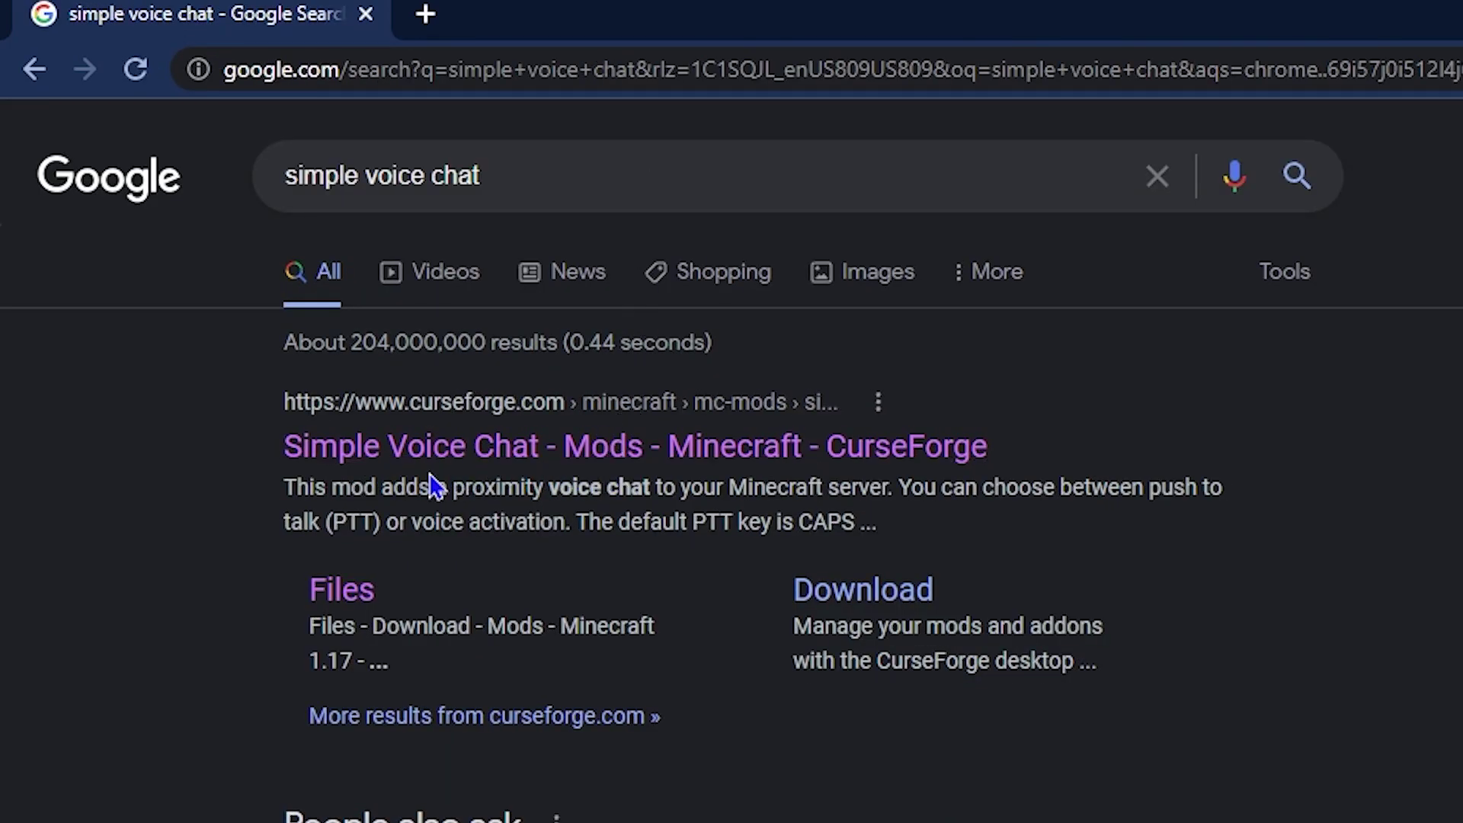
pyautogui.click(433, 451)
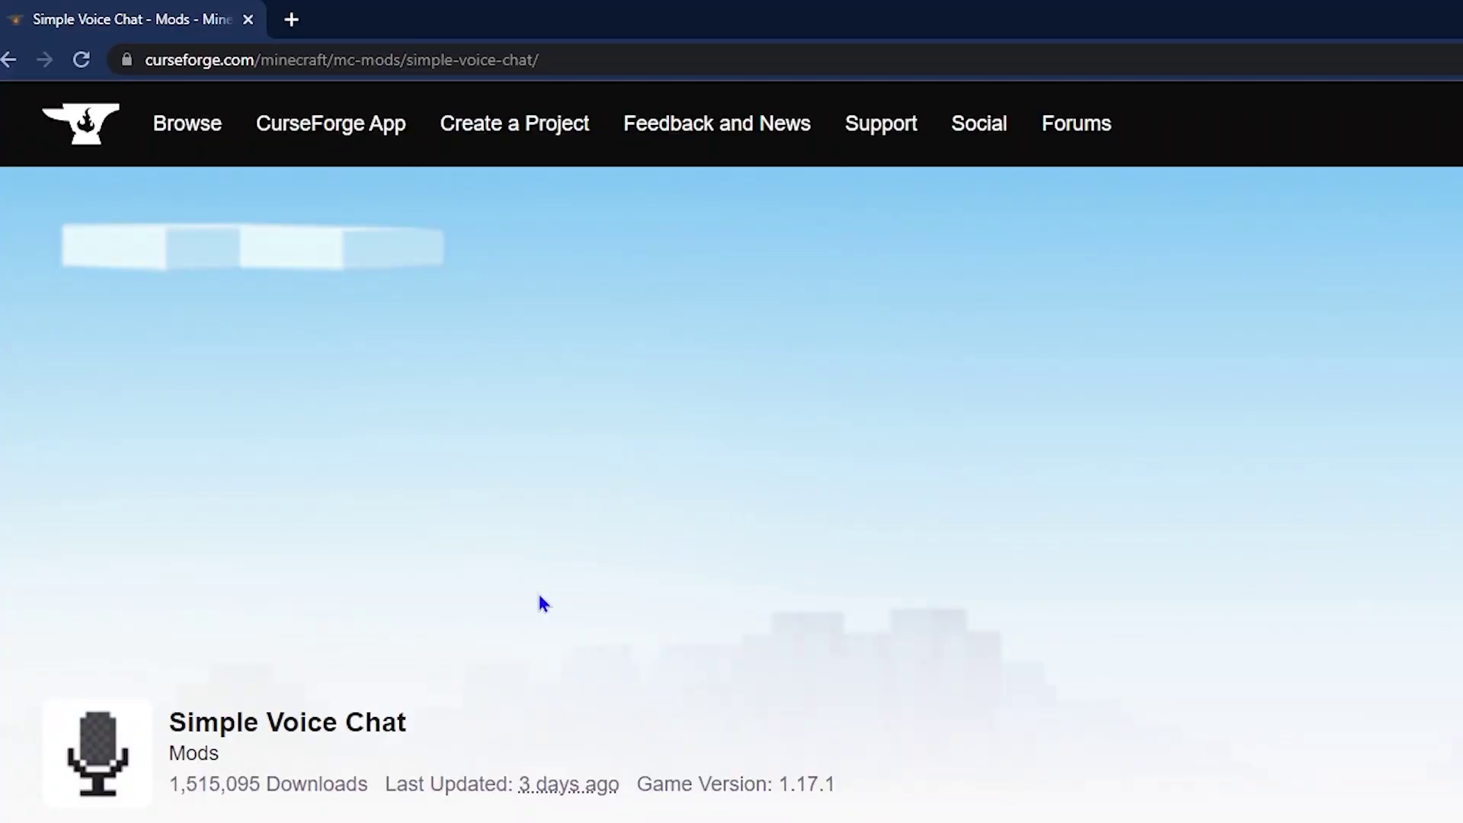
pyautogui.scroll(-5, 114, 626)
pyautogui.scroll(-3, 291, 575)
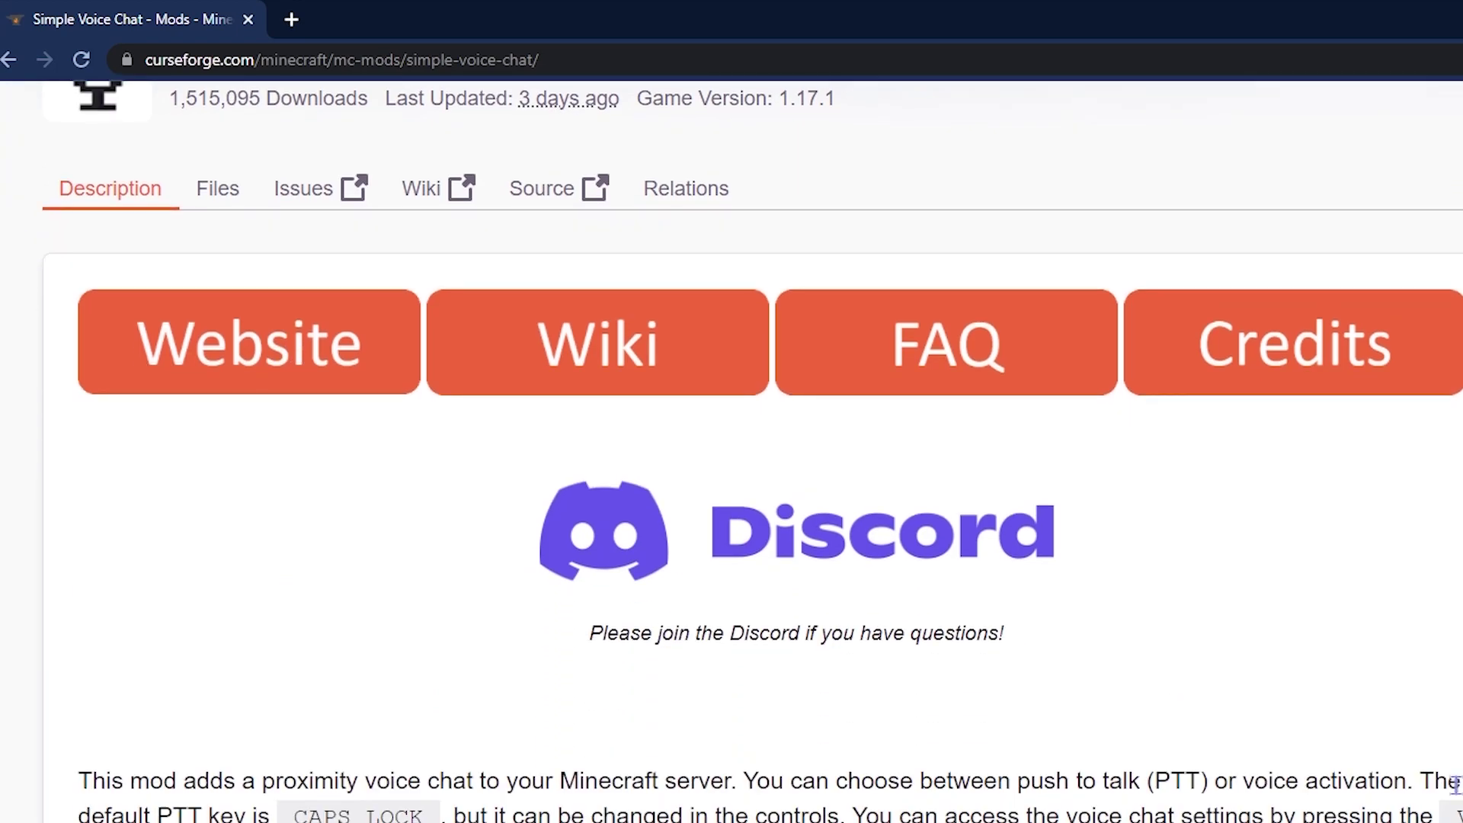
pyautogui.scroll(-15, 439, 637)
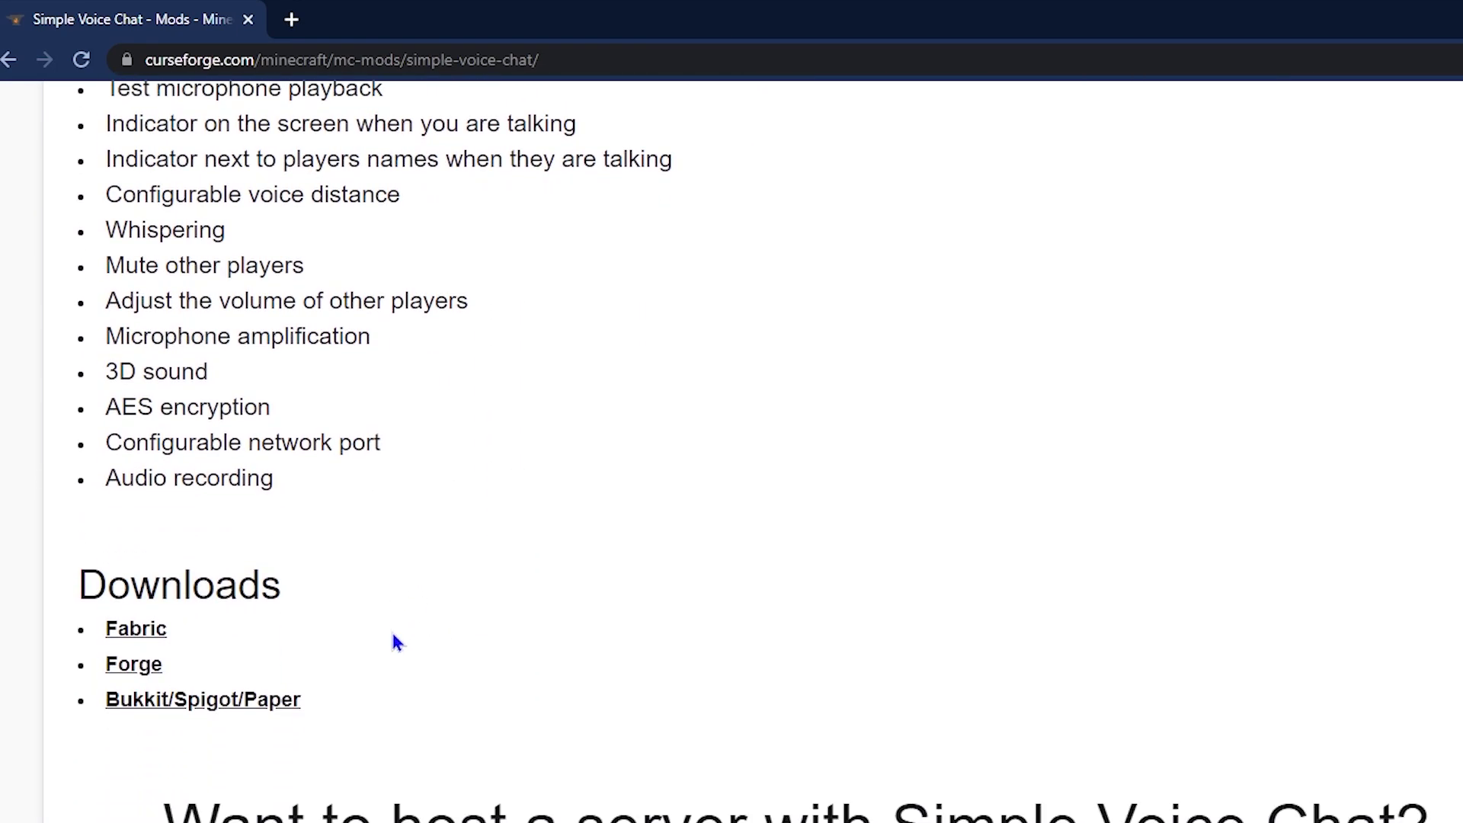
# - Open the Bukkit/Spigot/Paper files, filter to game version 1.16, and highlight the newest 1.16.5 file
pyautogui.click(259, 707)
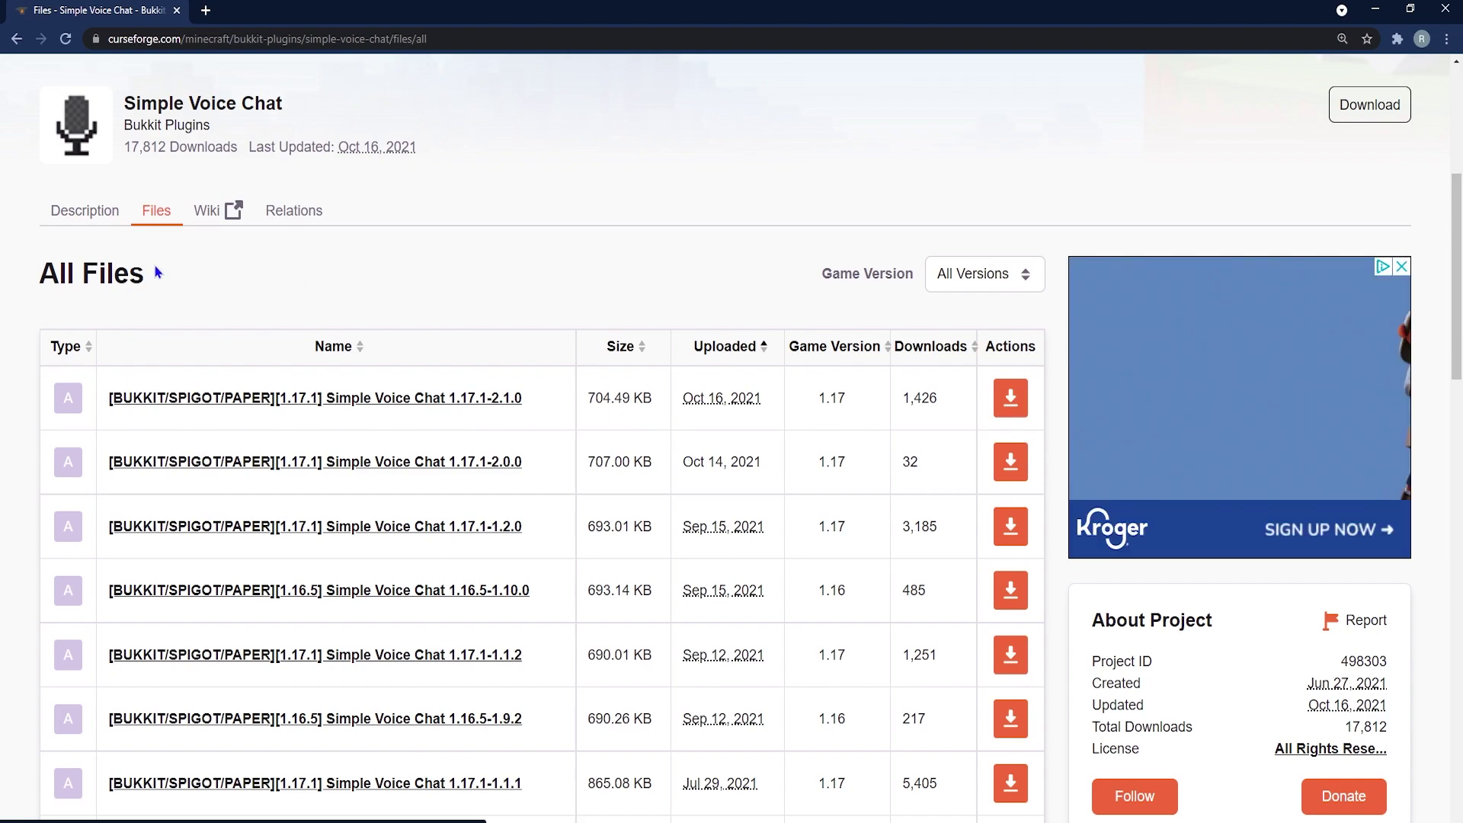
pyautogui.moveTo(26, 275); pyautogui.dragTo(186, 304)
pyautogui.click(1049, 312)
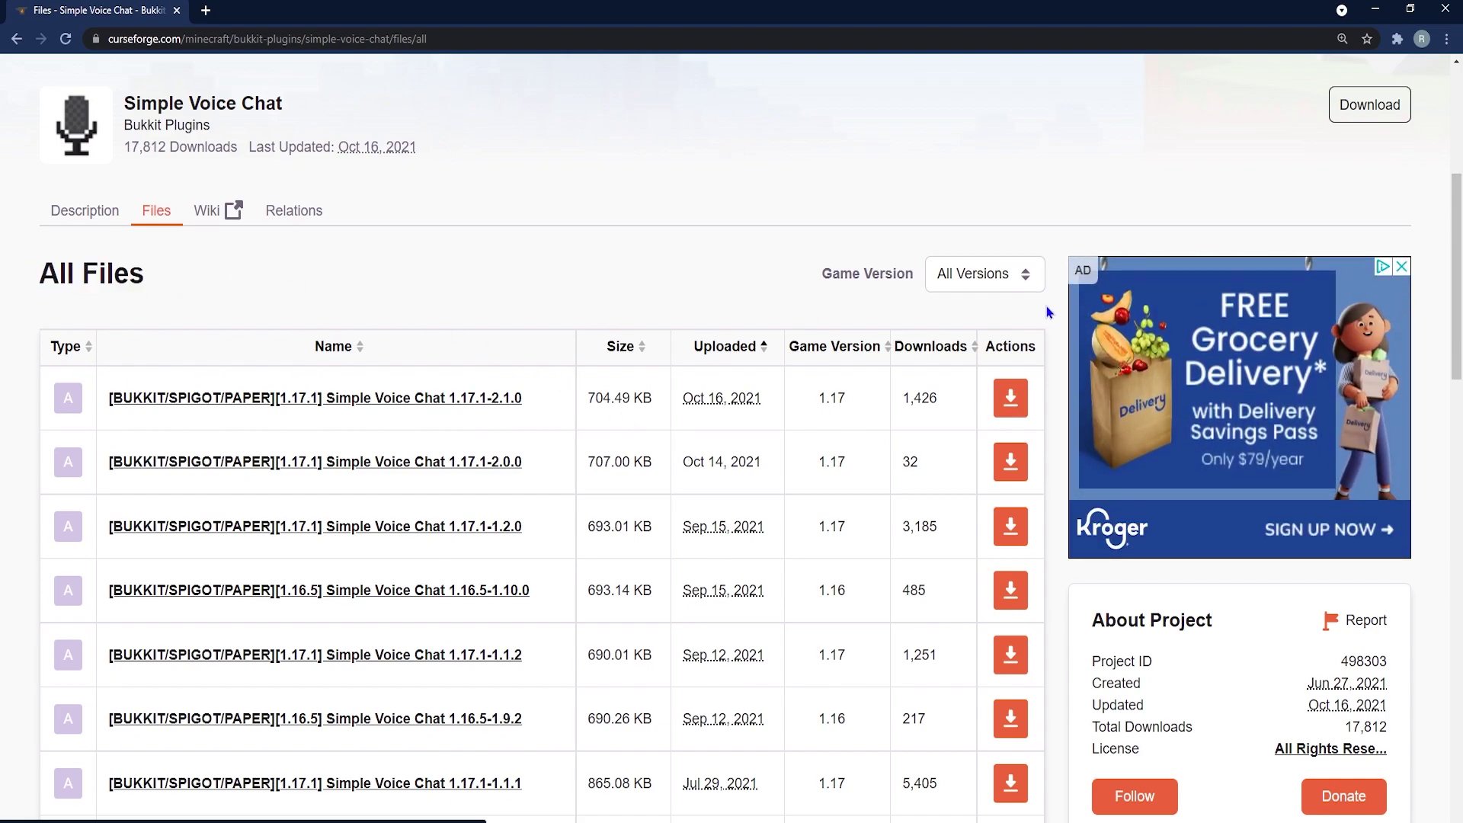
pyautogui.click(1021, 276)
pyautogui.click(983, 338)
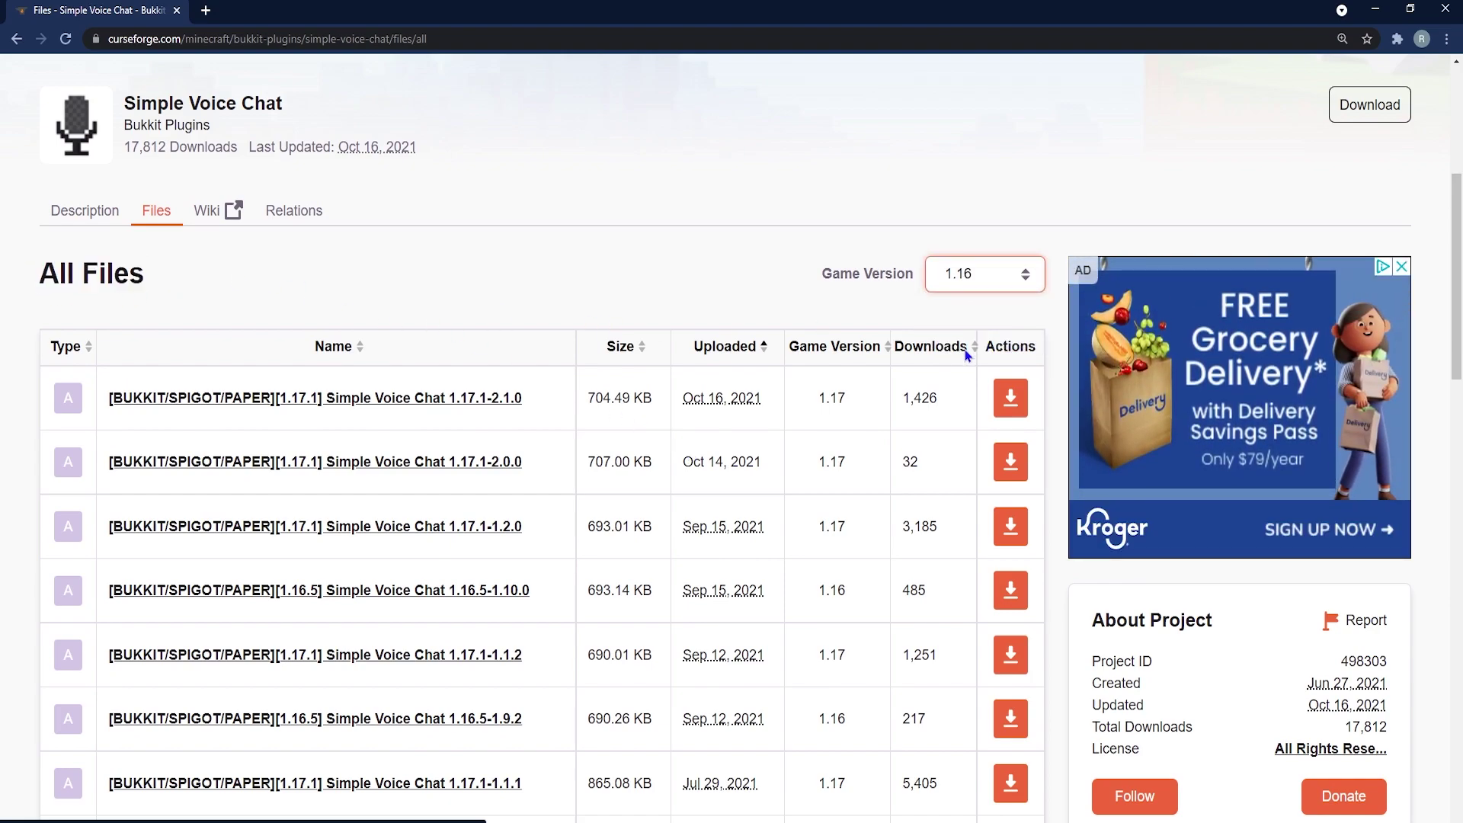
pyautogui.scroll(-2, 736, 335)
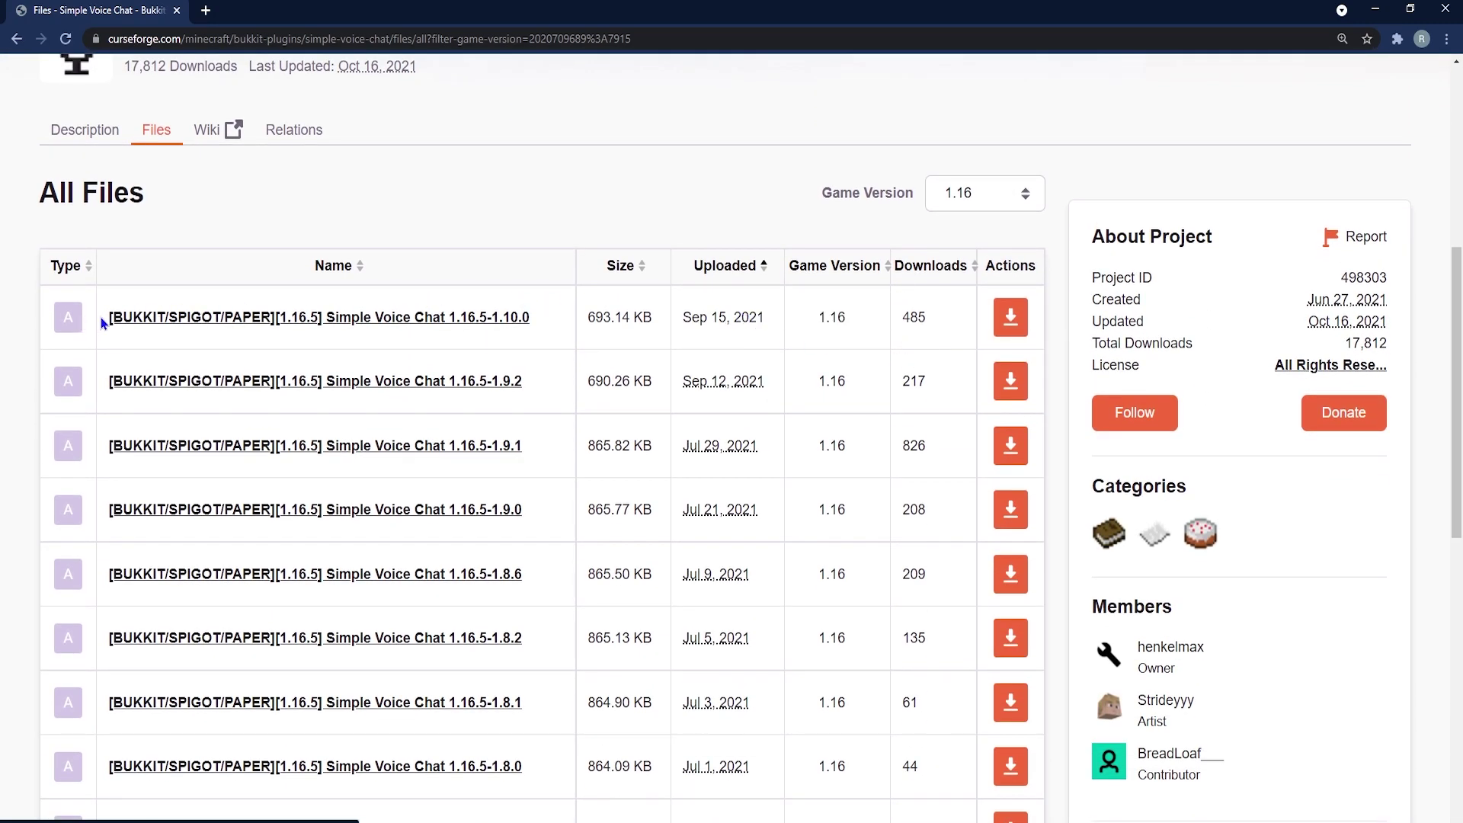
pyautogui.moveTo(550, 324); pyautogui.dragTo(448, 320)
pyautogui.click(639, 315)
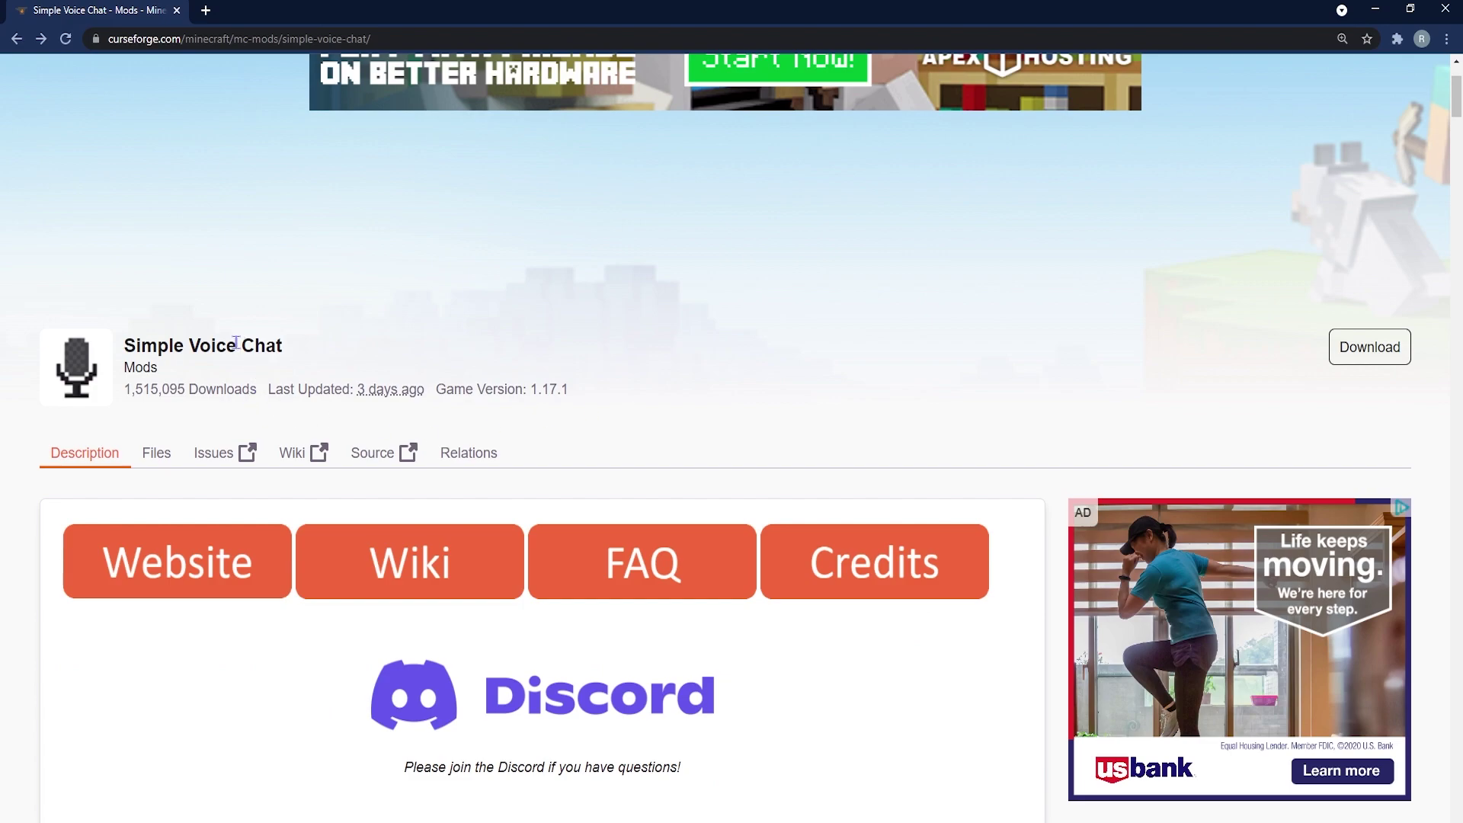
# - Scroll the Simple Voice Chat description past its feature list to the Downloads section
pyautogui.scroll(-13, 236, 343)
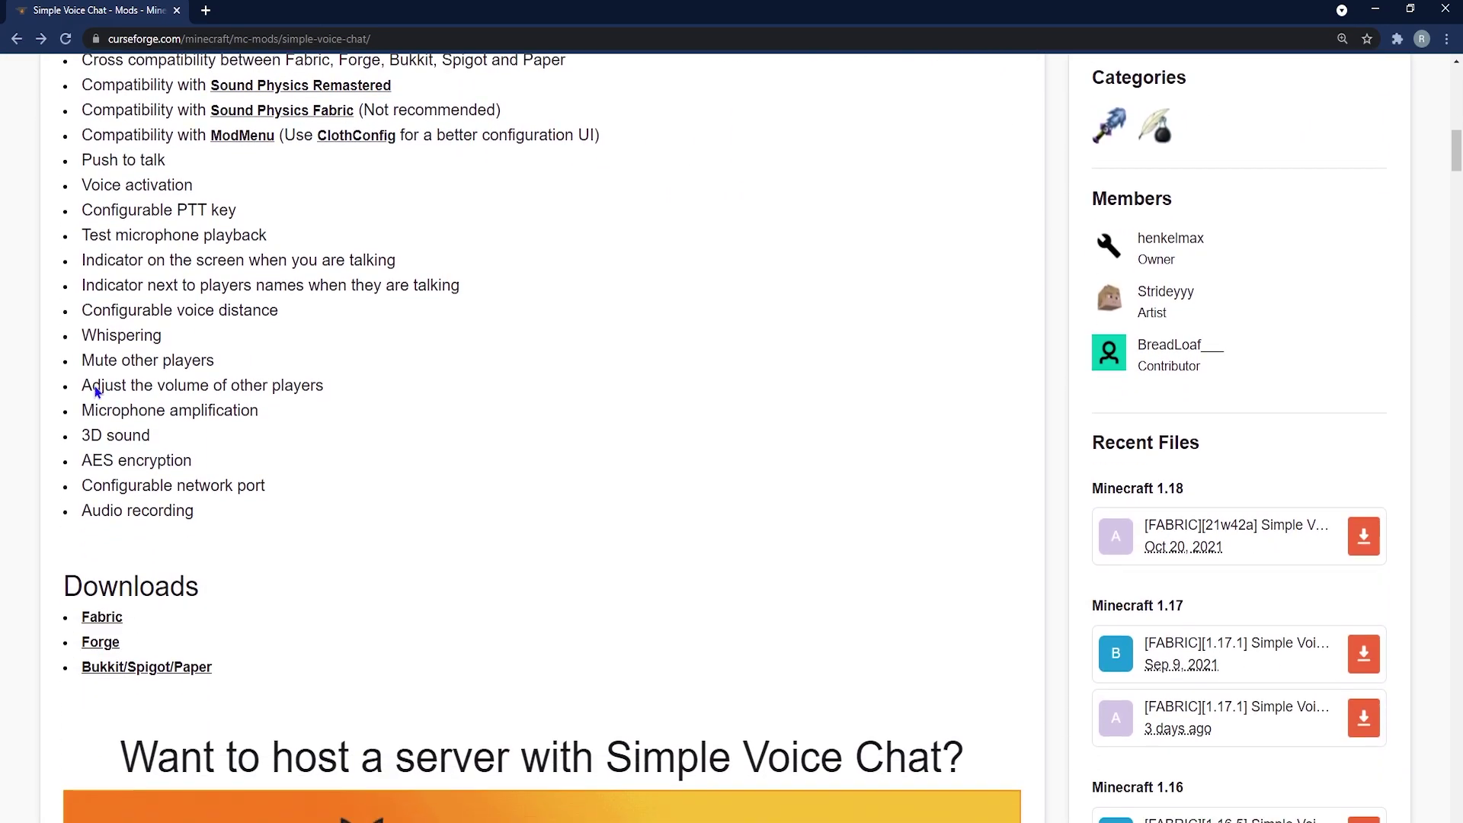
pyautogui.scroll(-1, 98, 392)
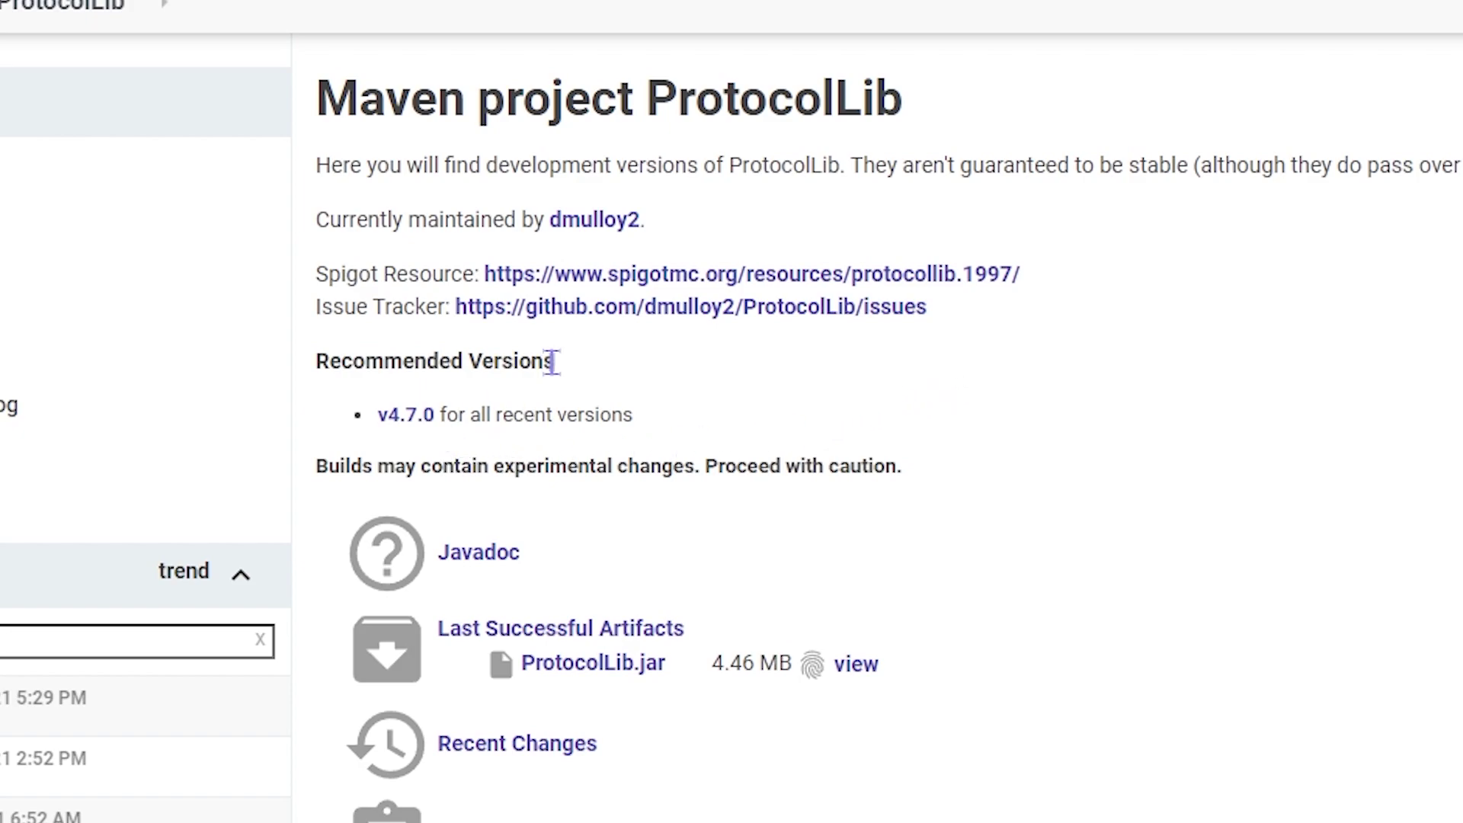
# - Open the recommended ProtocolLib v4.7.0 release and scroll to the ProtocolLib.jar asset
pyautogui.moveTo(553, 361); pyautogui.dragTo(333, 365)
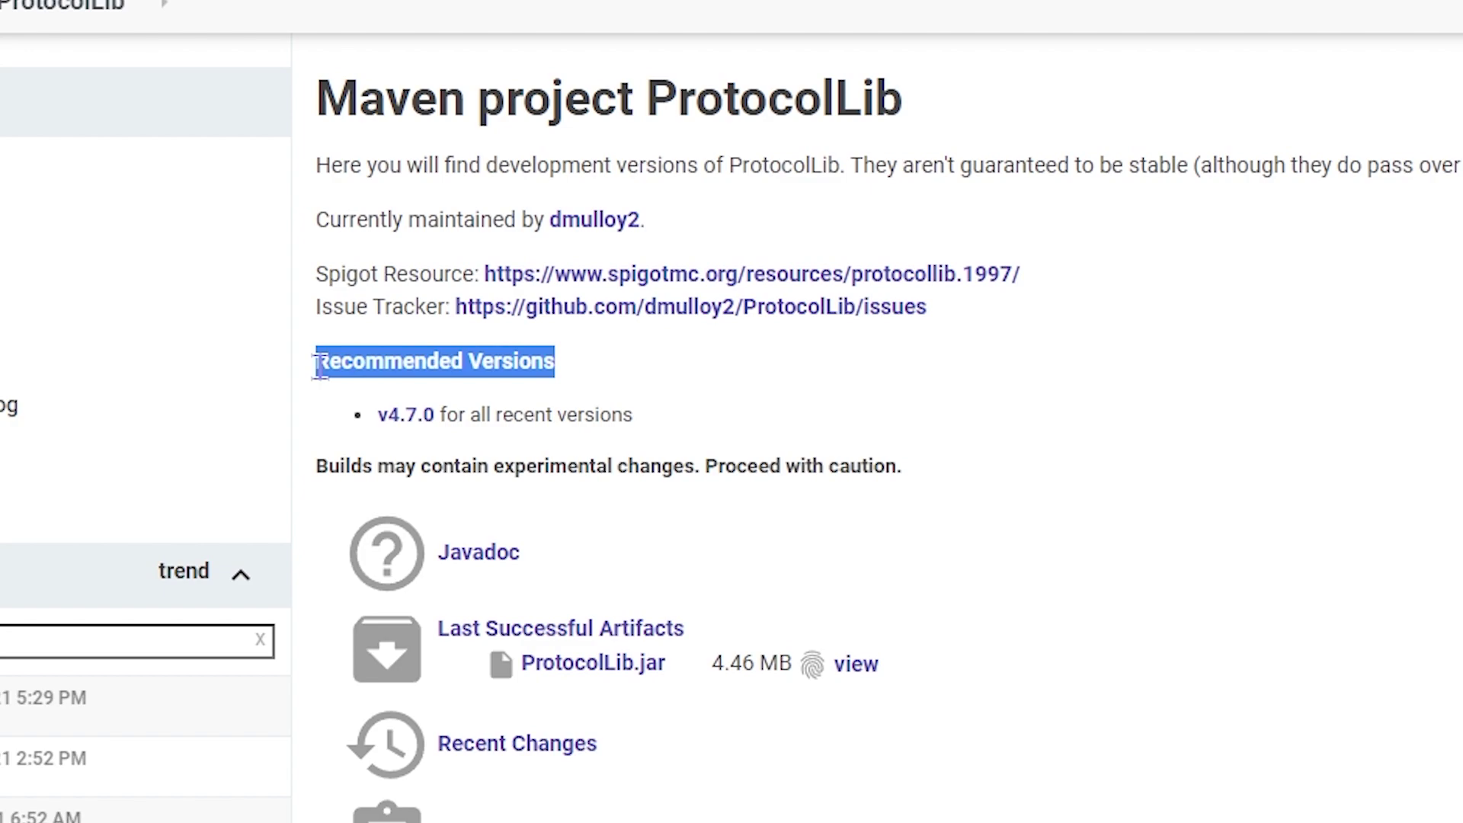
pyautogui.click(358, 402)
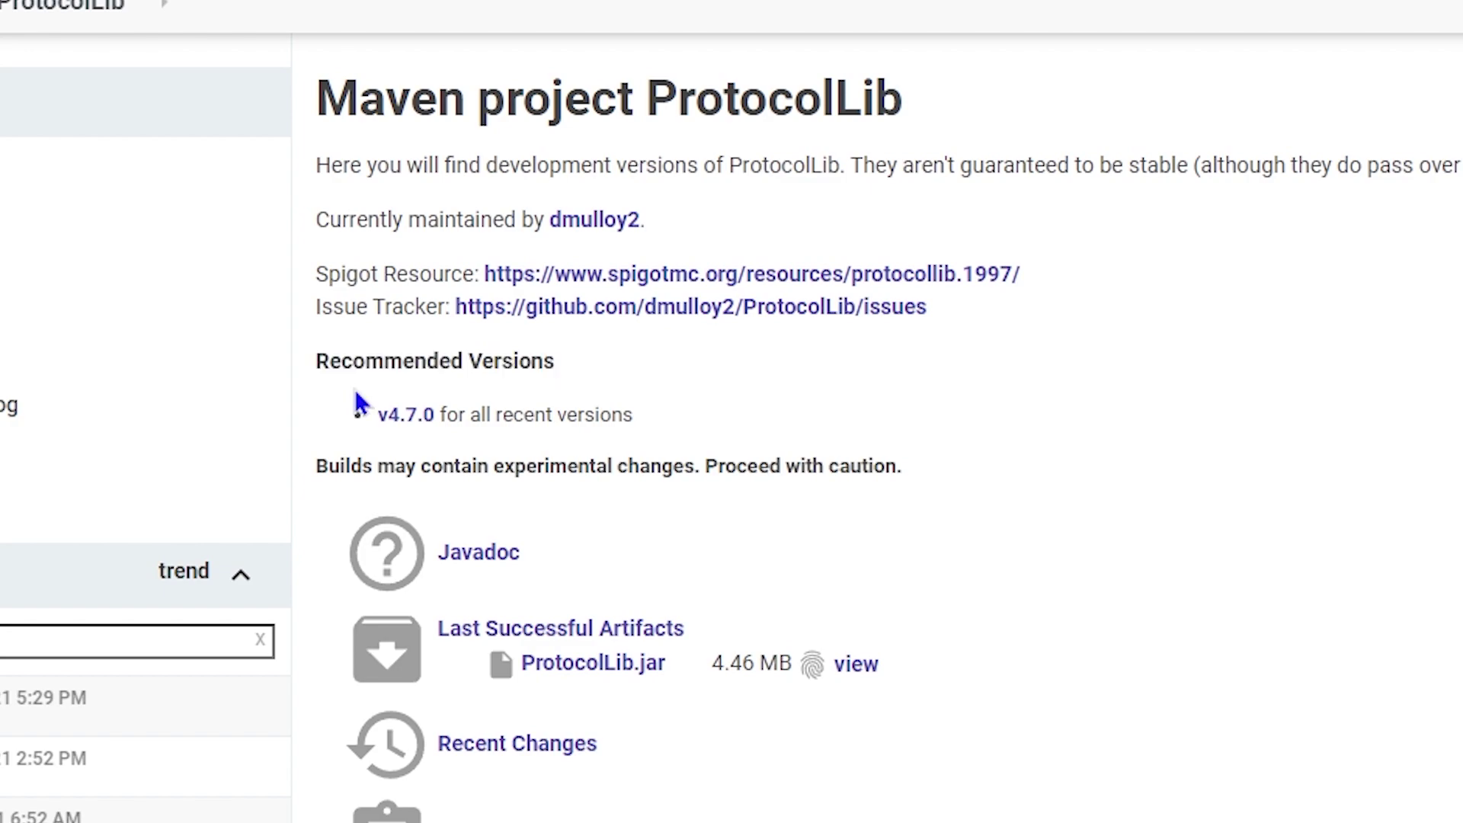
pyautogui.click(409, 417)
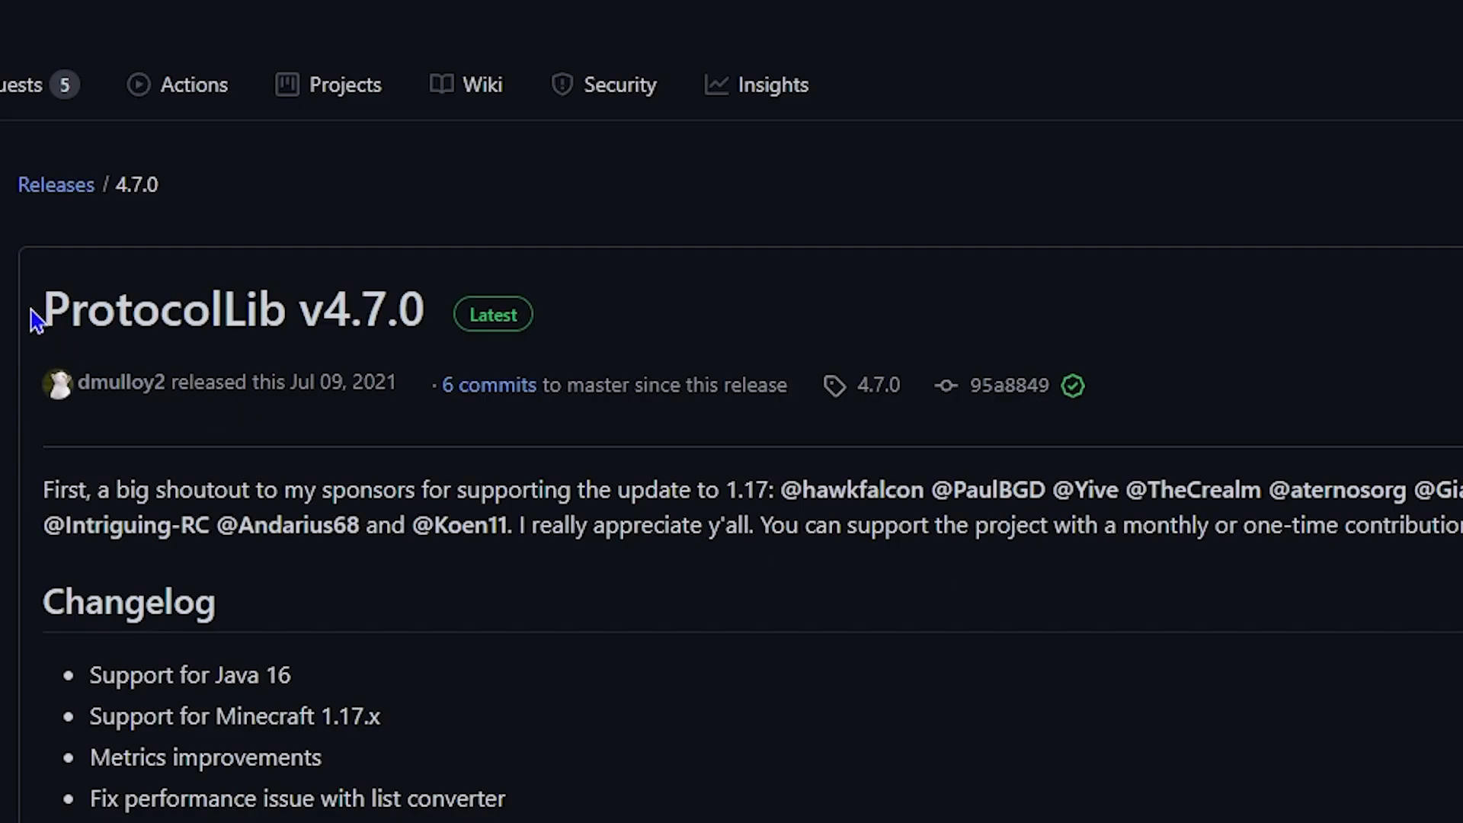
pyautogui.scroll(-5, 53, 324)
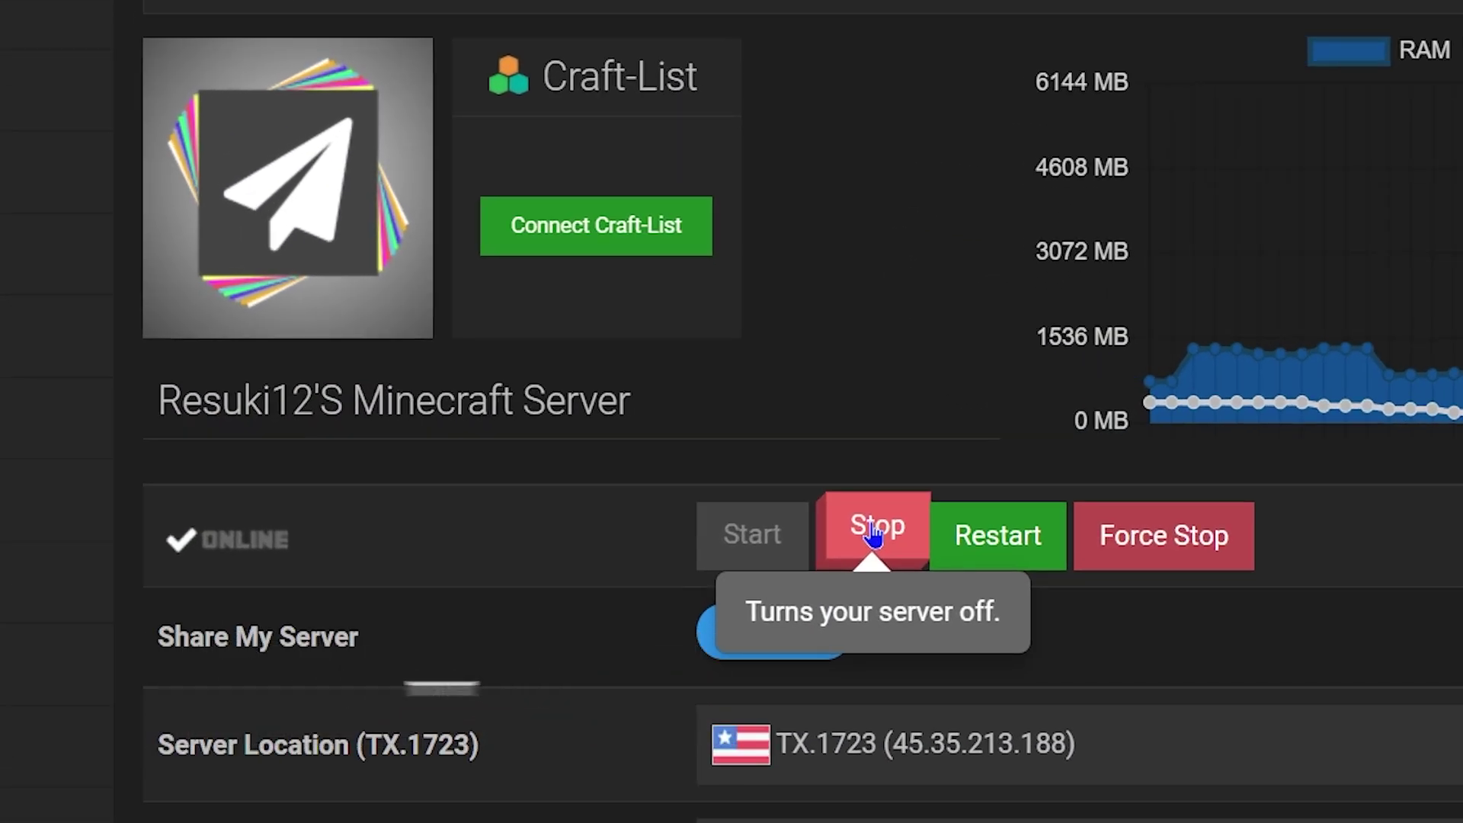
# - Stop the server and log in to FTP File Access with the control panel password
pyautogui.click(873, 536)
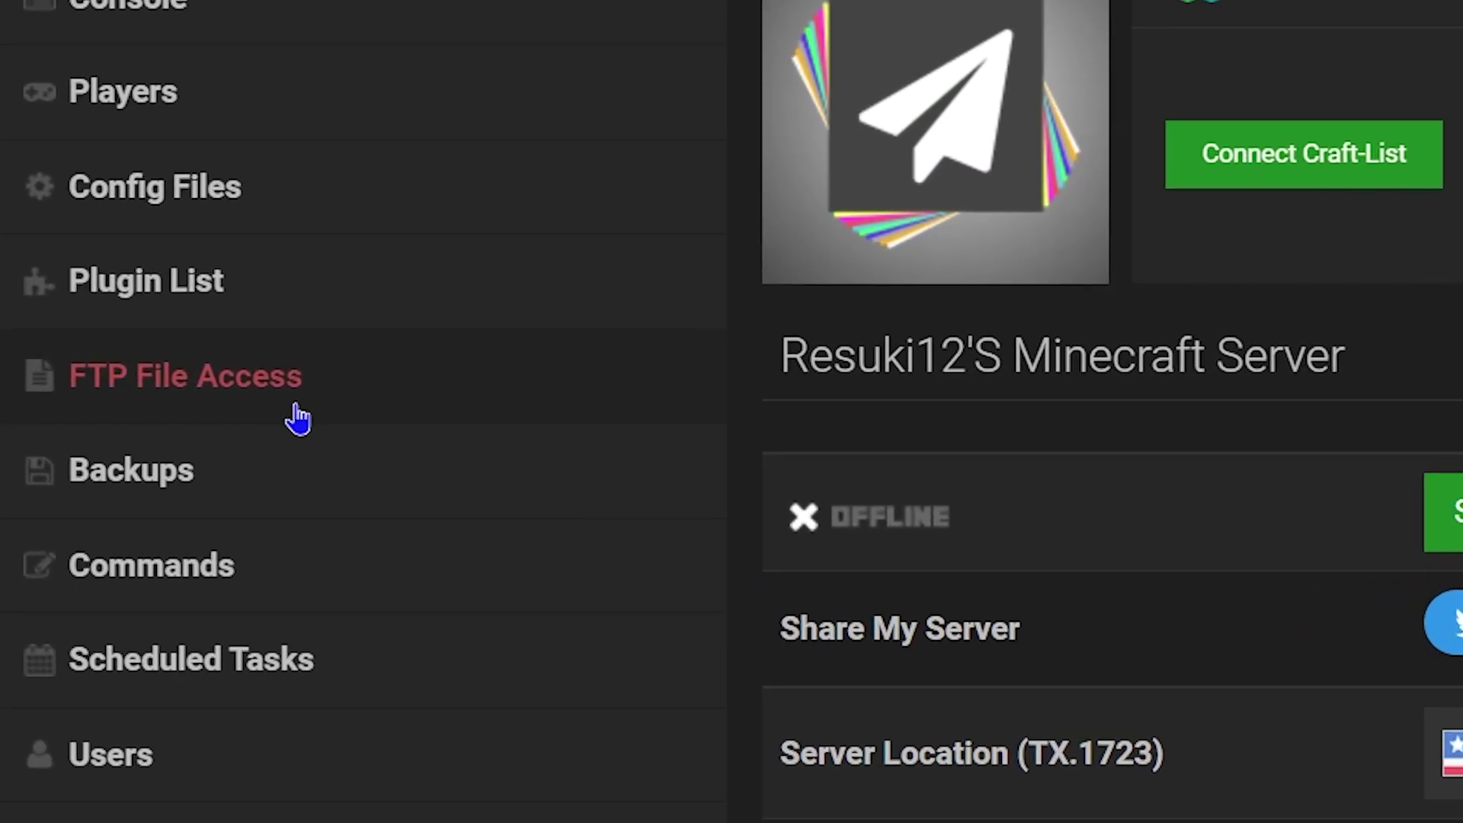
pyautogui.click(171, 380)
pyautogui.click(783, 407)
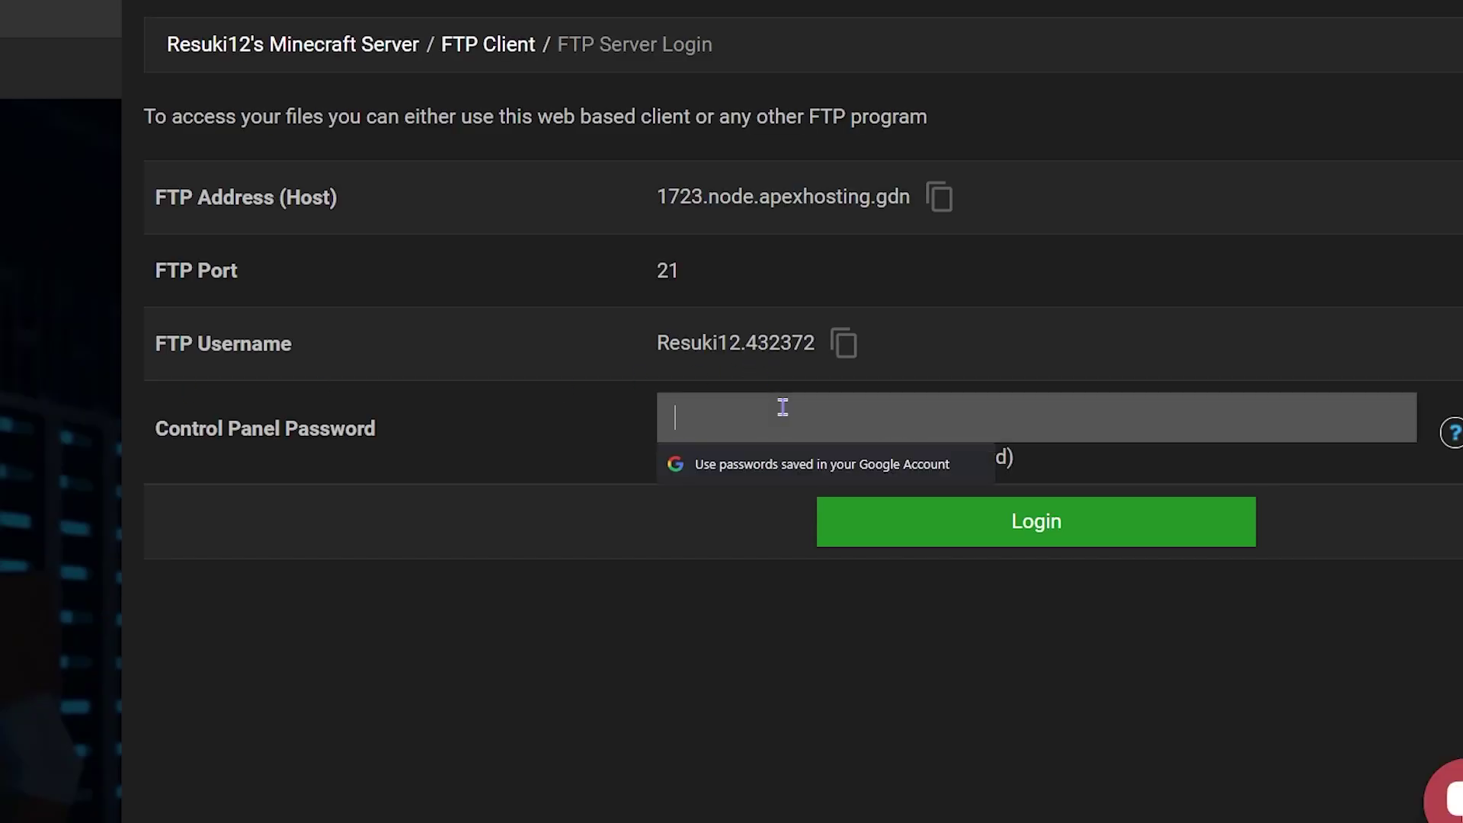
pyautogui.write('x')
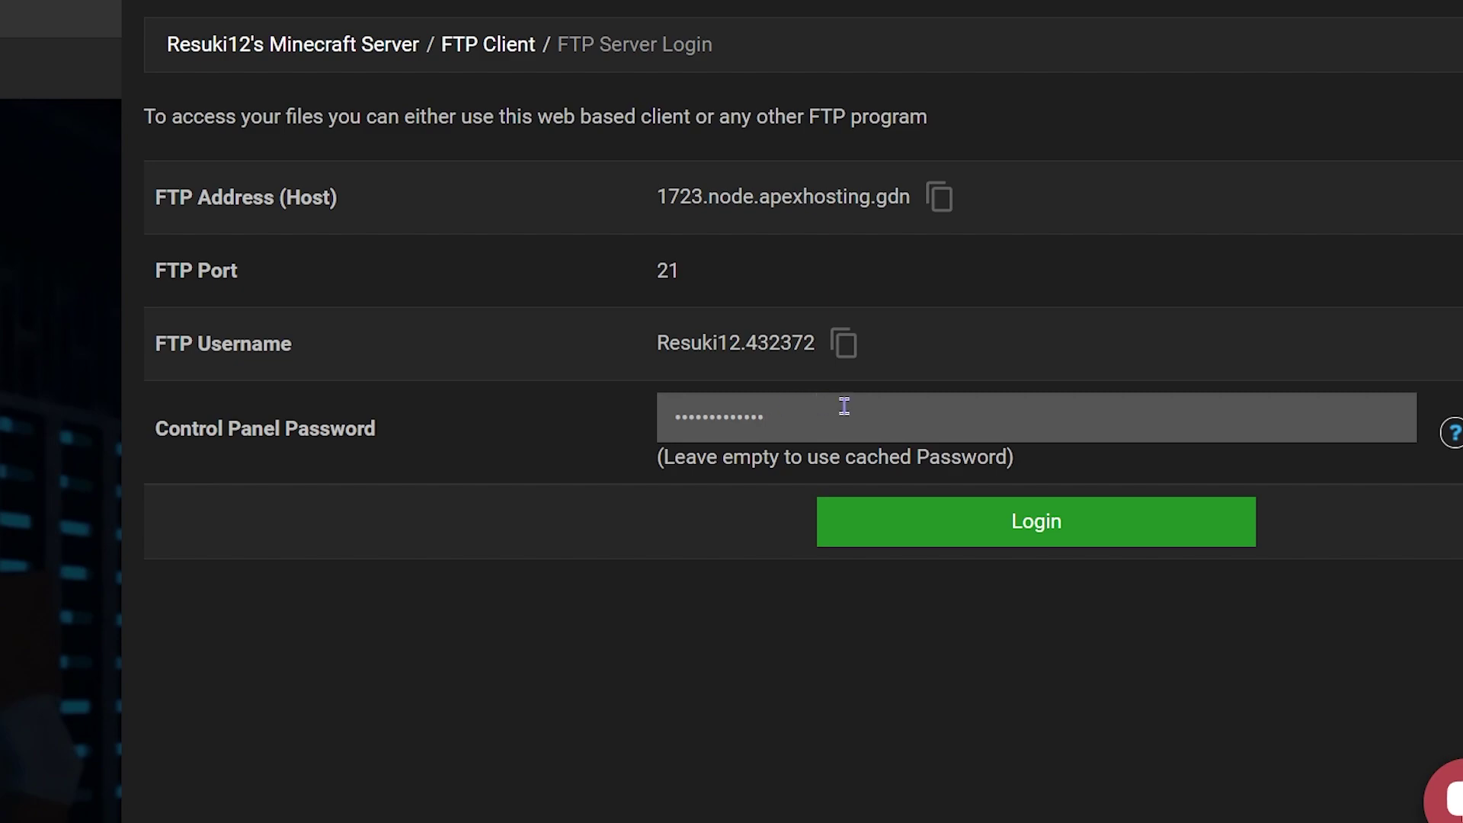
pyautogui.click(1025, 519)
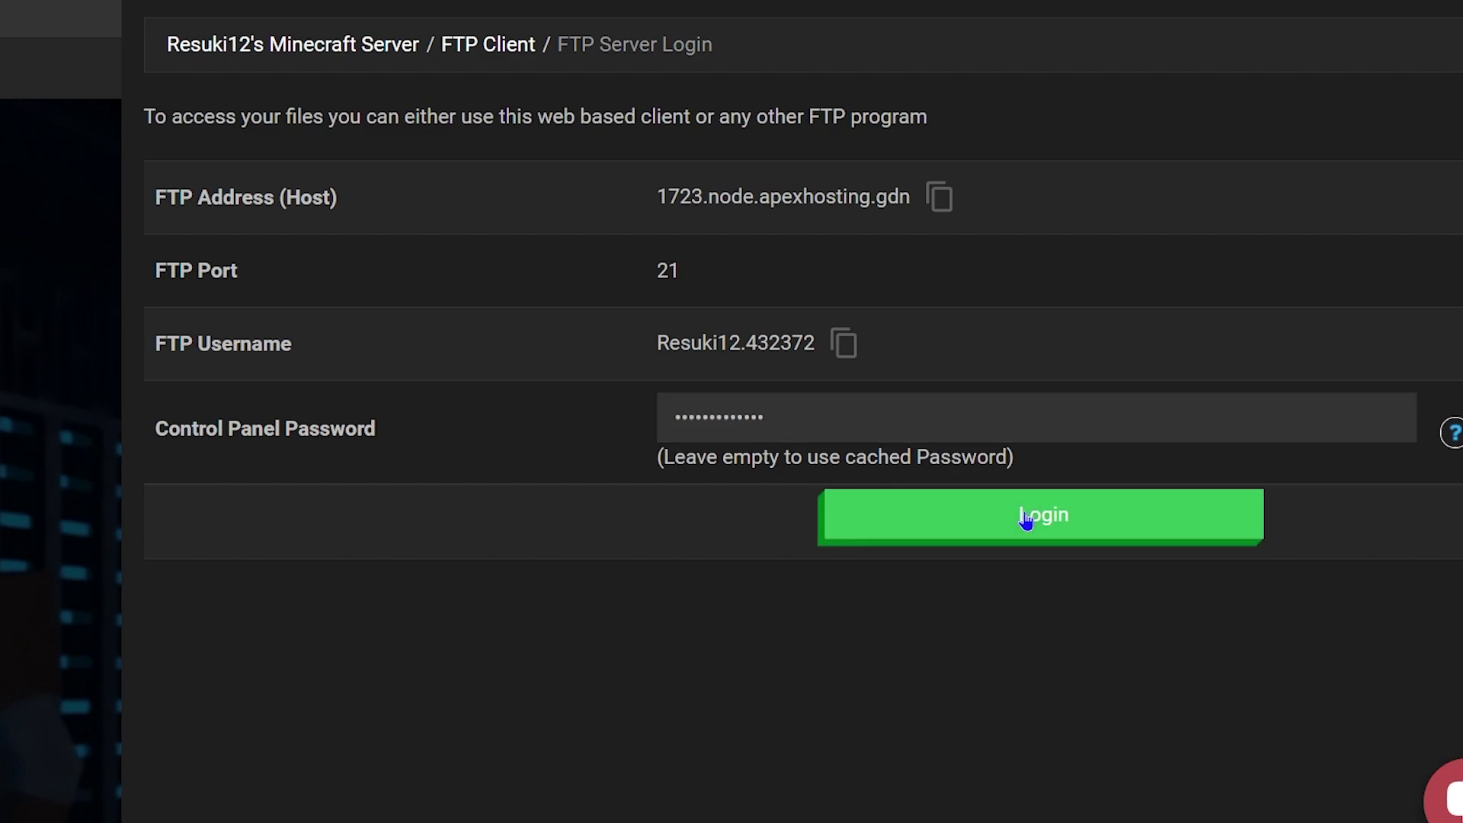
# - Scroll the FTP file listing and open the plugins directory
pyautogui.scroll(-3, 353, 457)
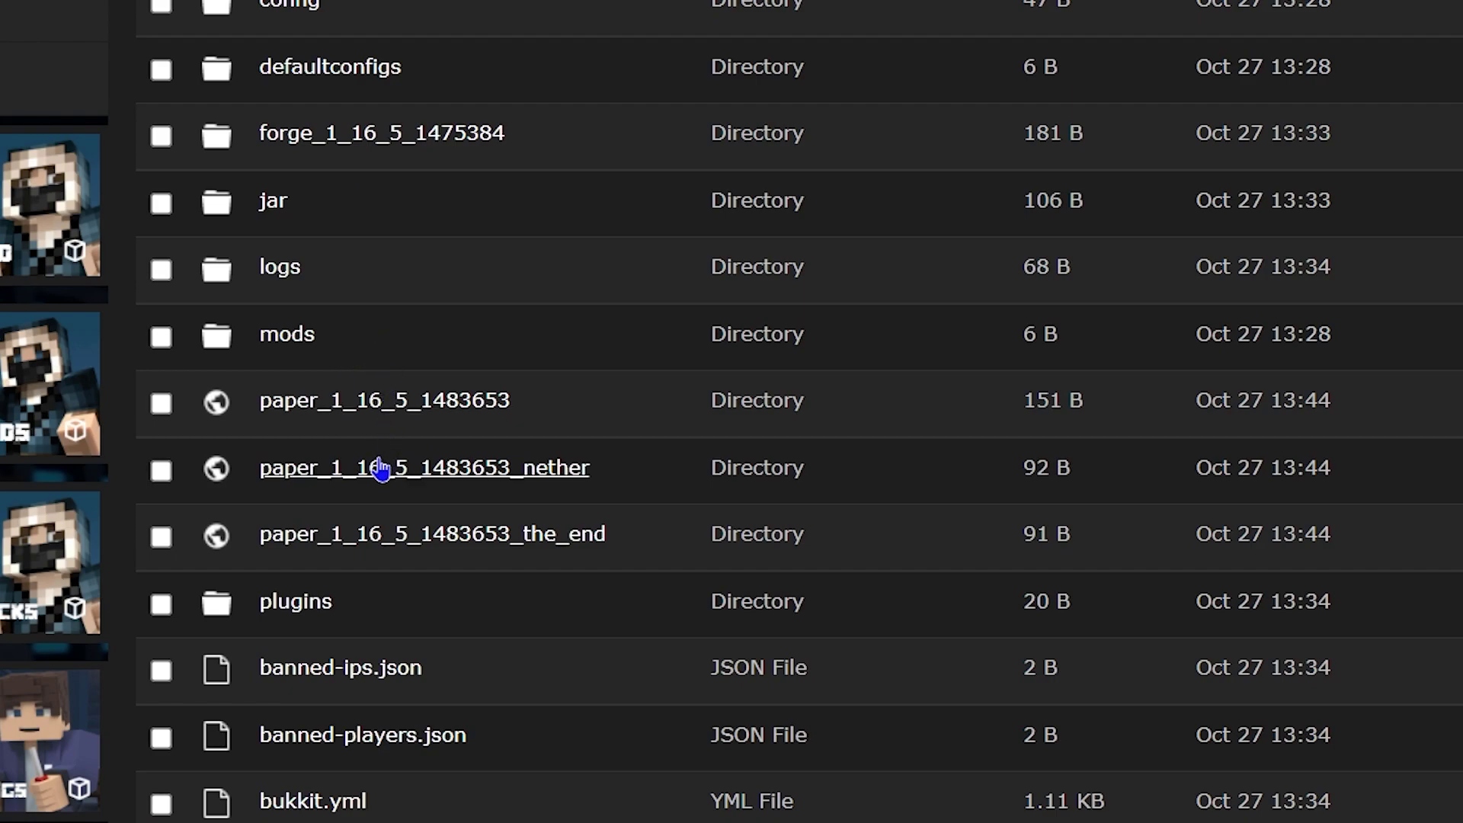
pyautogui.scroll(-2, 386, 534)
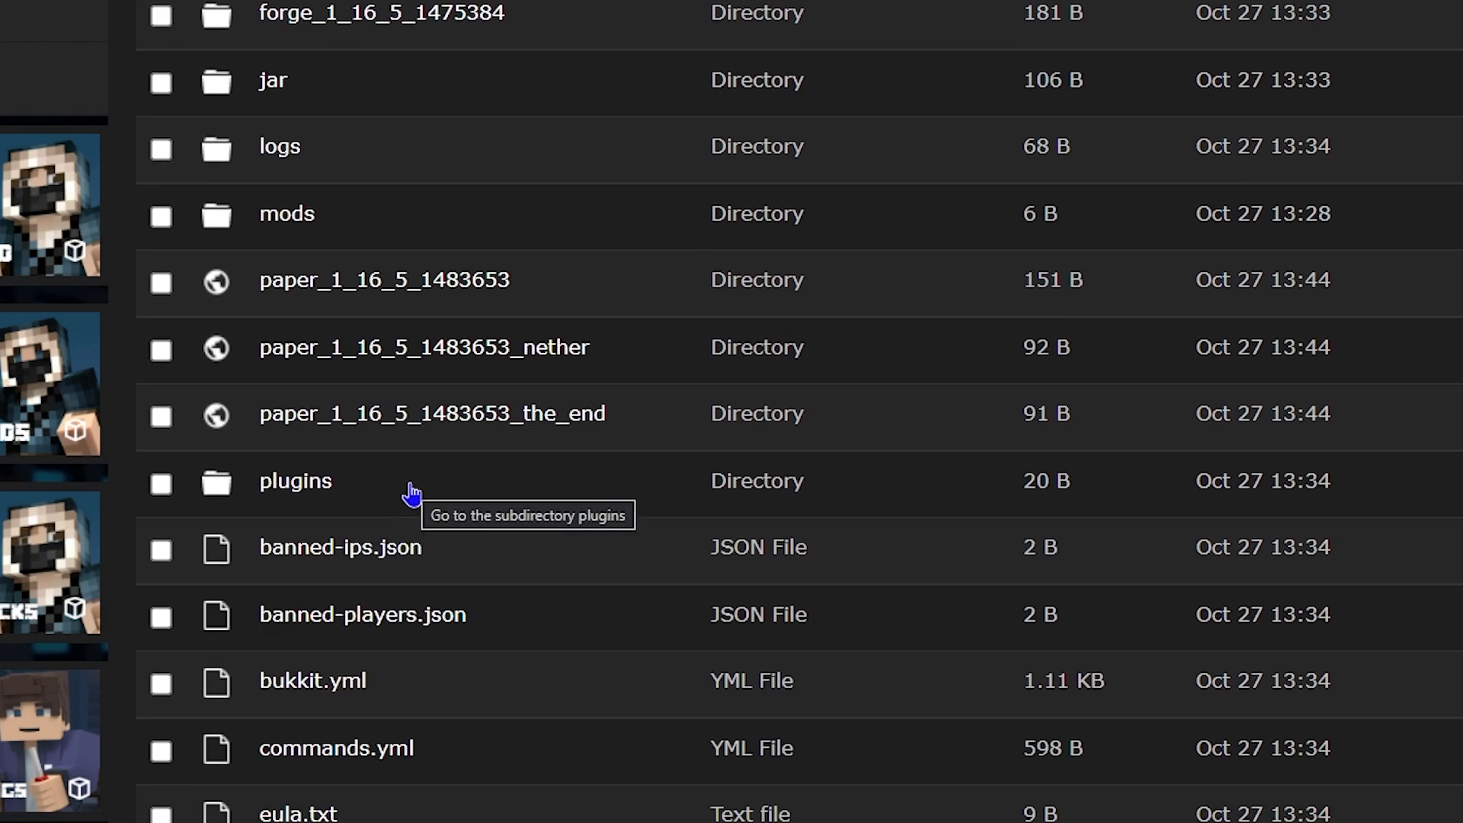
pyautogui.click(295, 495)
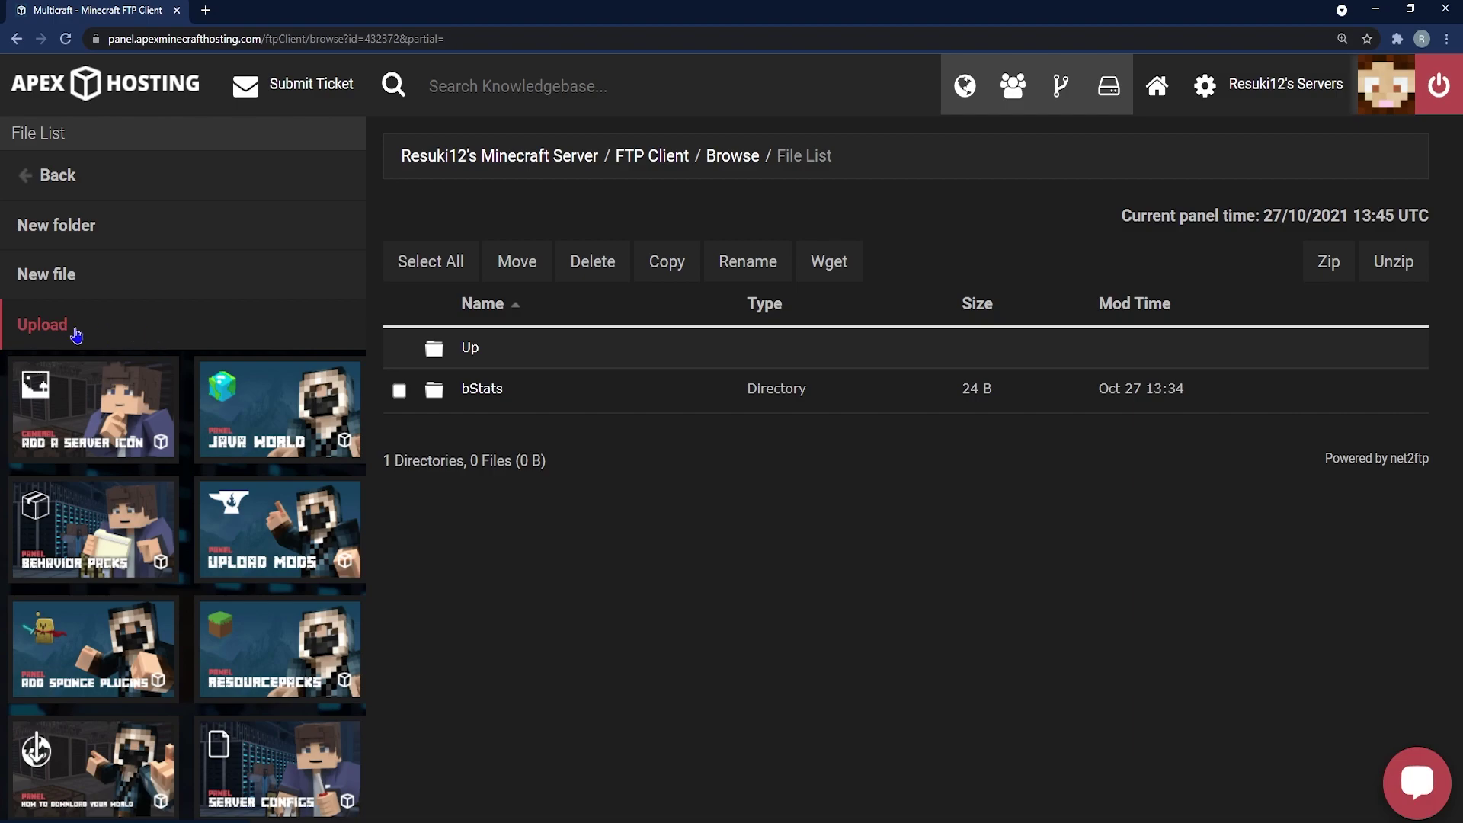
# - Upload voicechat-bukkit-1.16.5-1.10.0.jar and ProtocolLib (1).jar from Downloads into /plugins
pyautogui.click(77, 335)
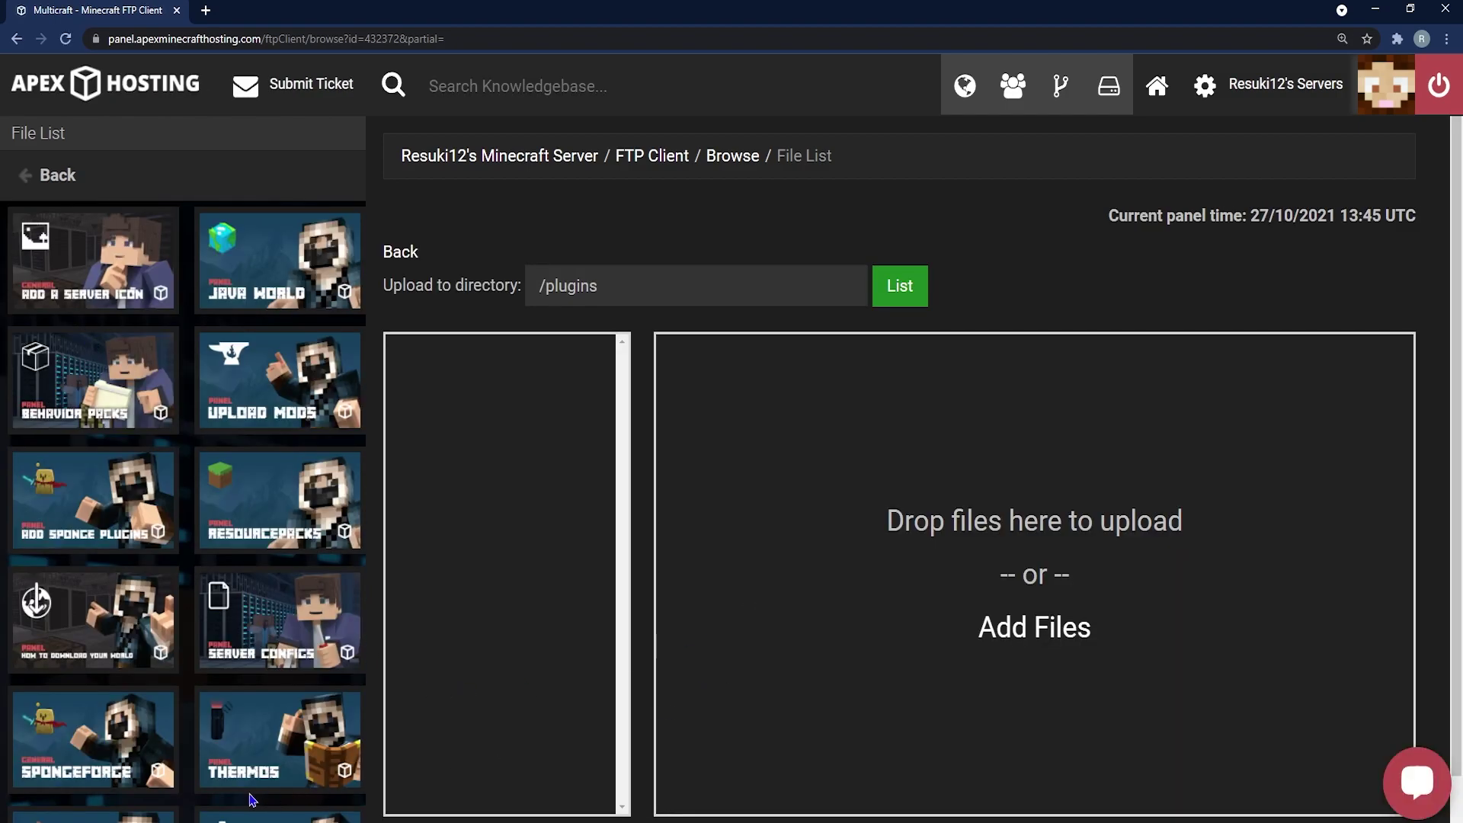
pyautogui.hotkey('alt', 'Tab')
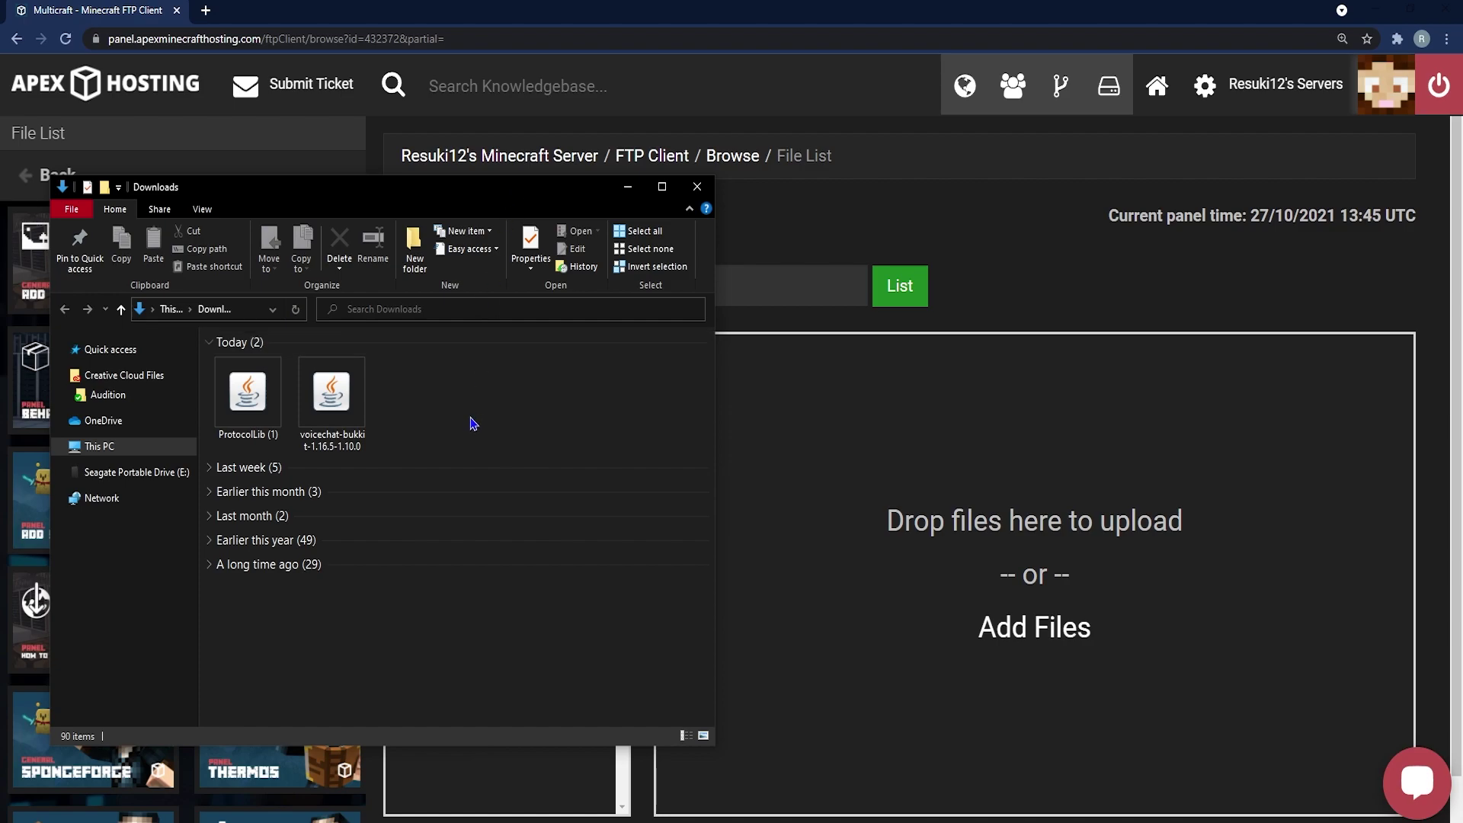
pyautogui.moveTo(427, 358); pyautogui.dragTo(244, 412)
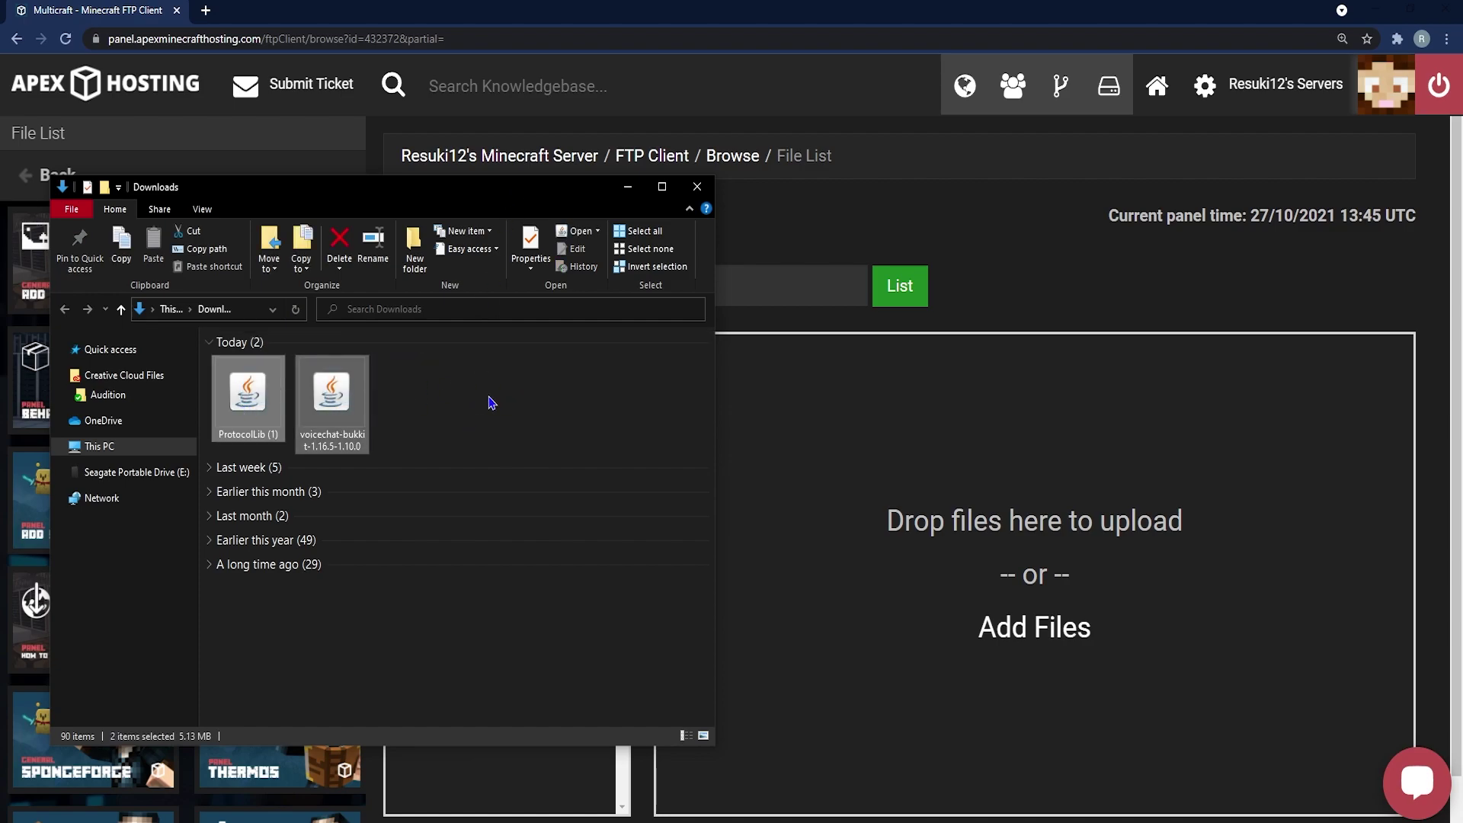
pyautogui.moveTo(333, 401); pyautogui.dragTo(927, 467)
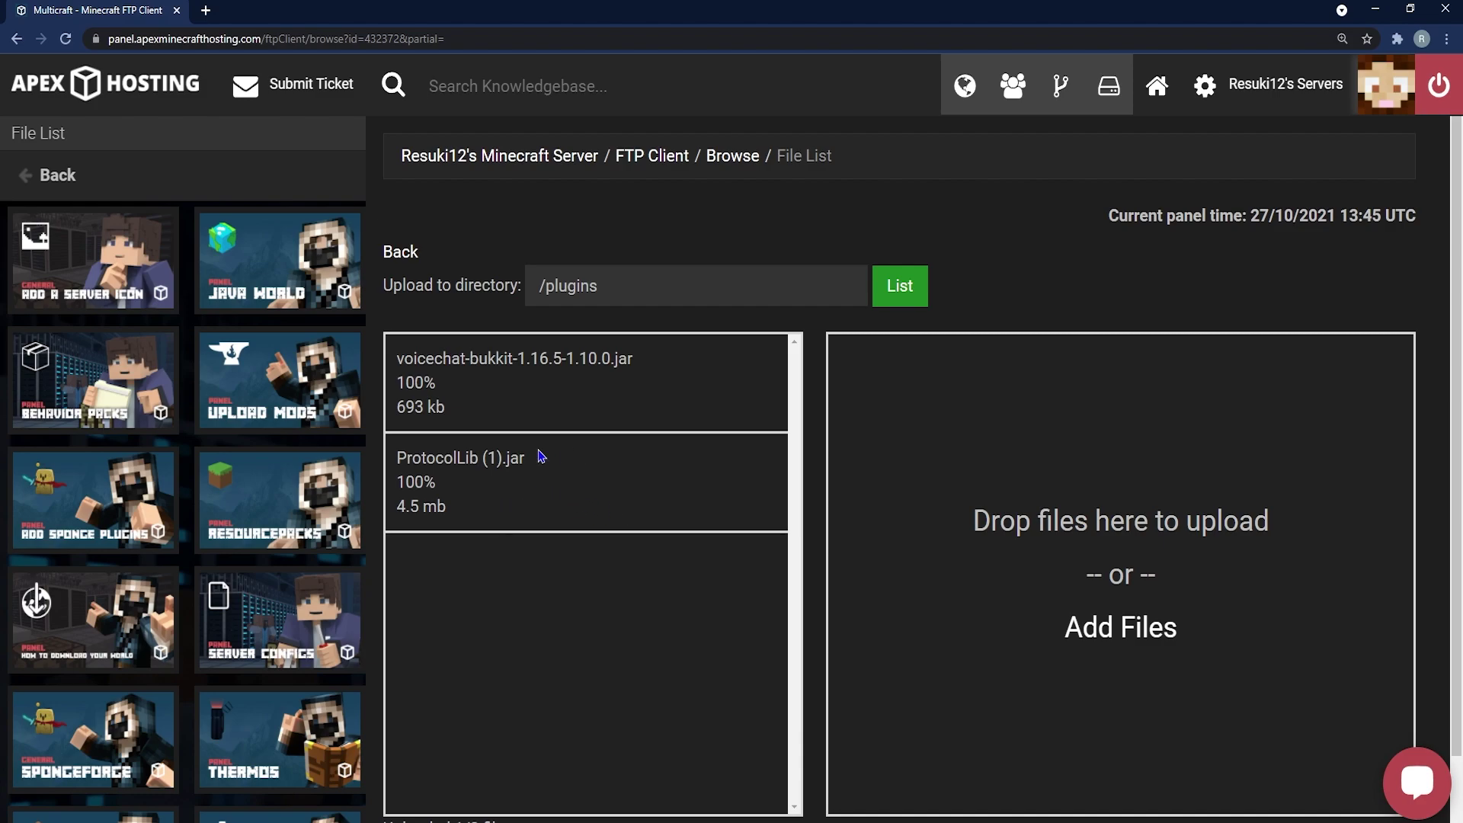
# - Return to the server overview, restart it, and highlight the Paper 1.16.5 JAR File setting
pyautogui.click(544, 158)
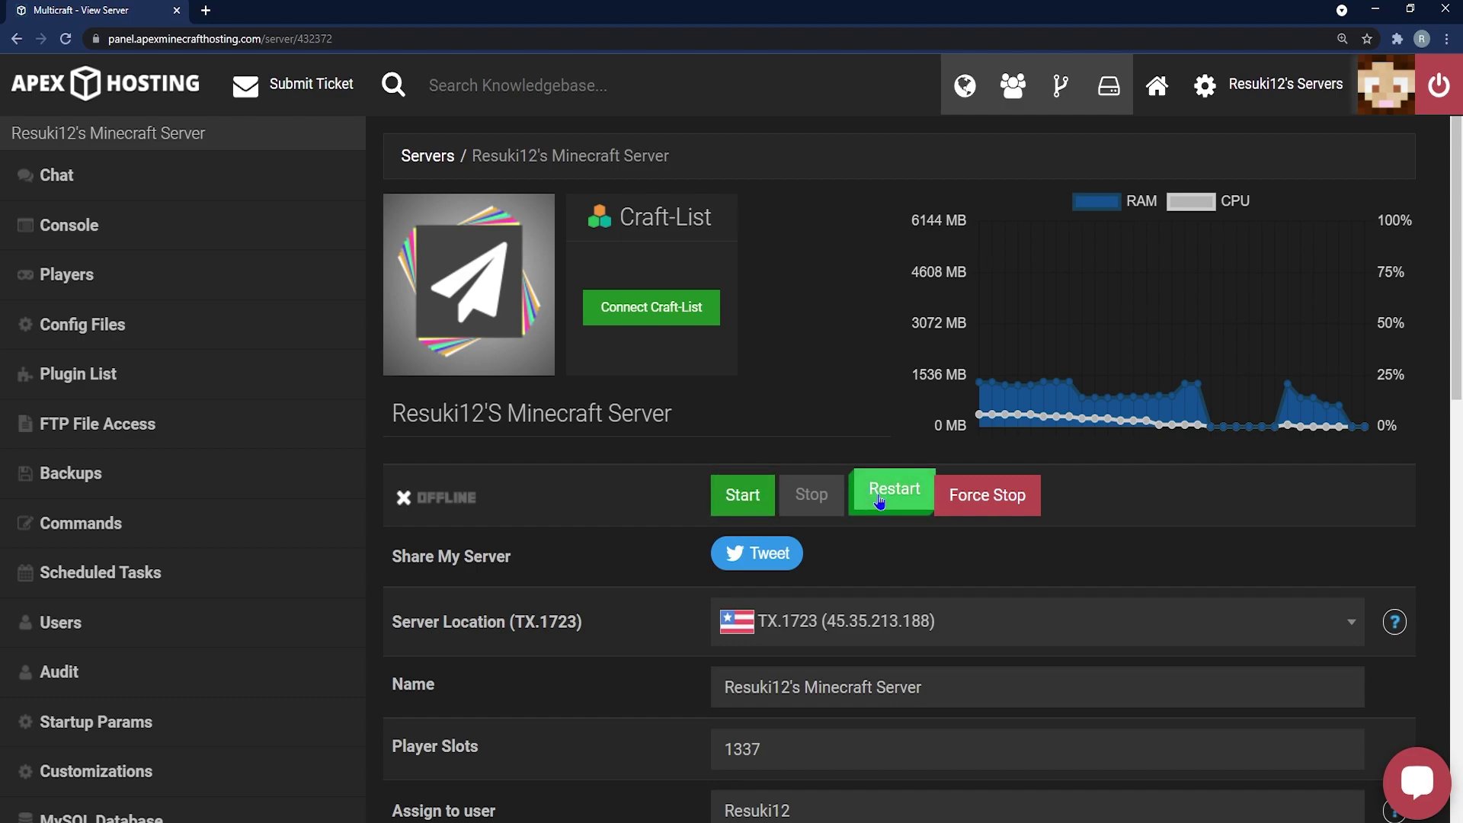
pyautogui.click(879, 499)
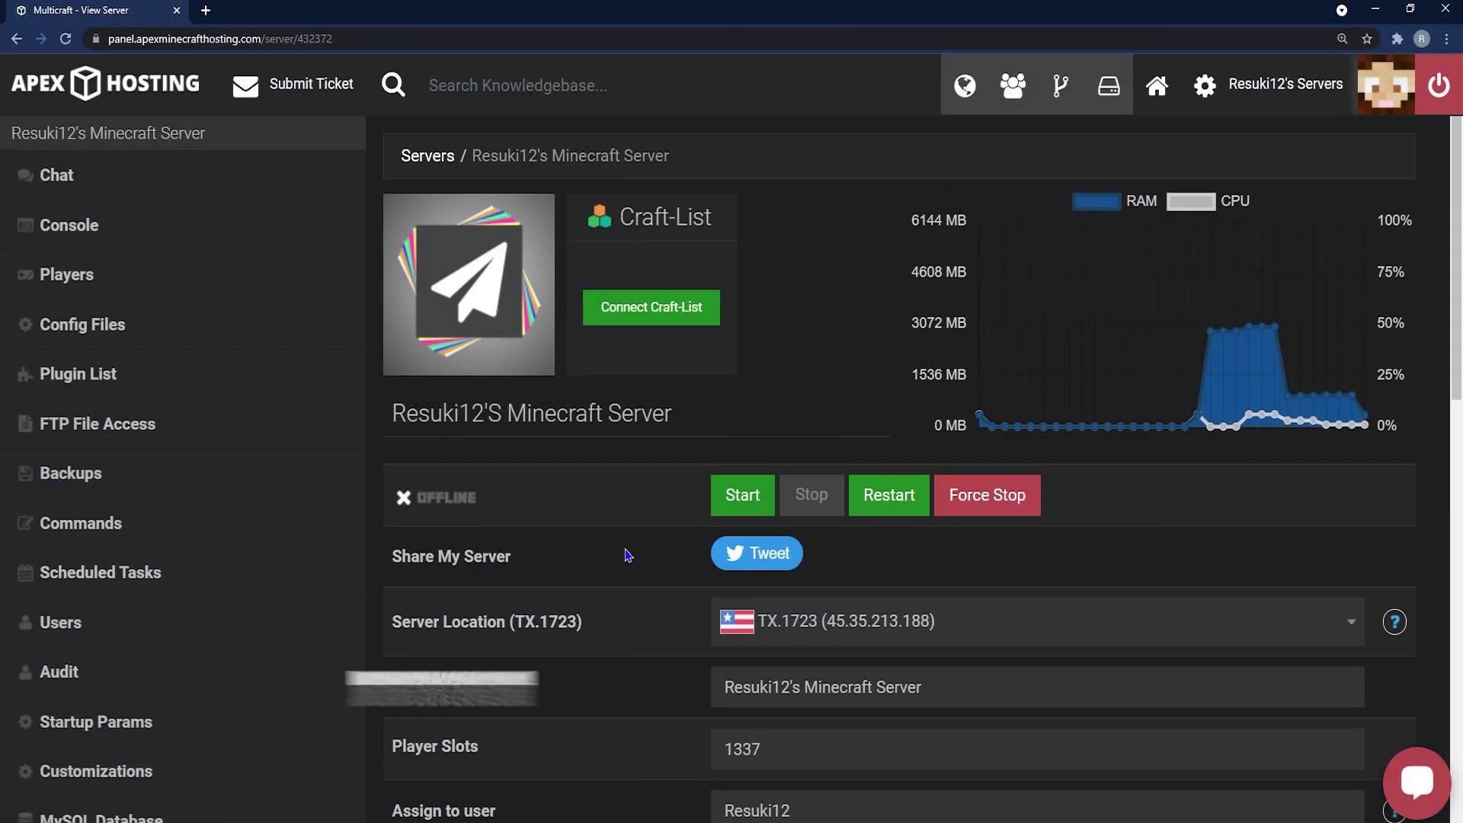
pyautogui.scroll(-10, 610, 560)
pyautogui.moveTo(443, 534); pyautogui.dragTo(394, 527)
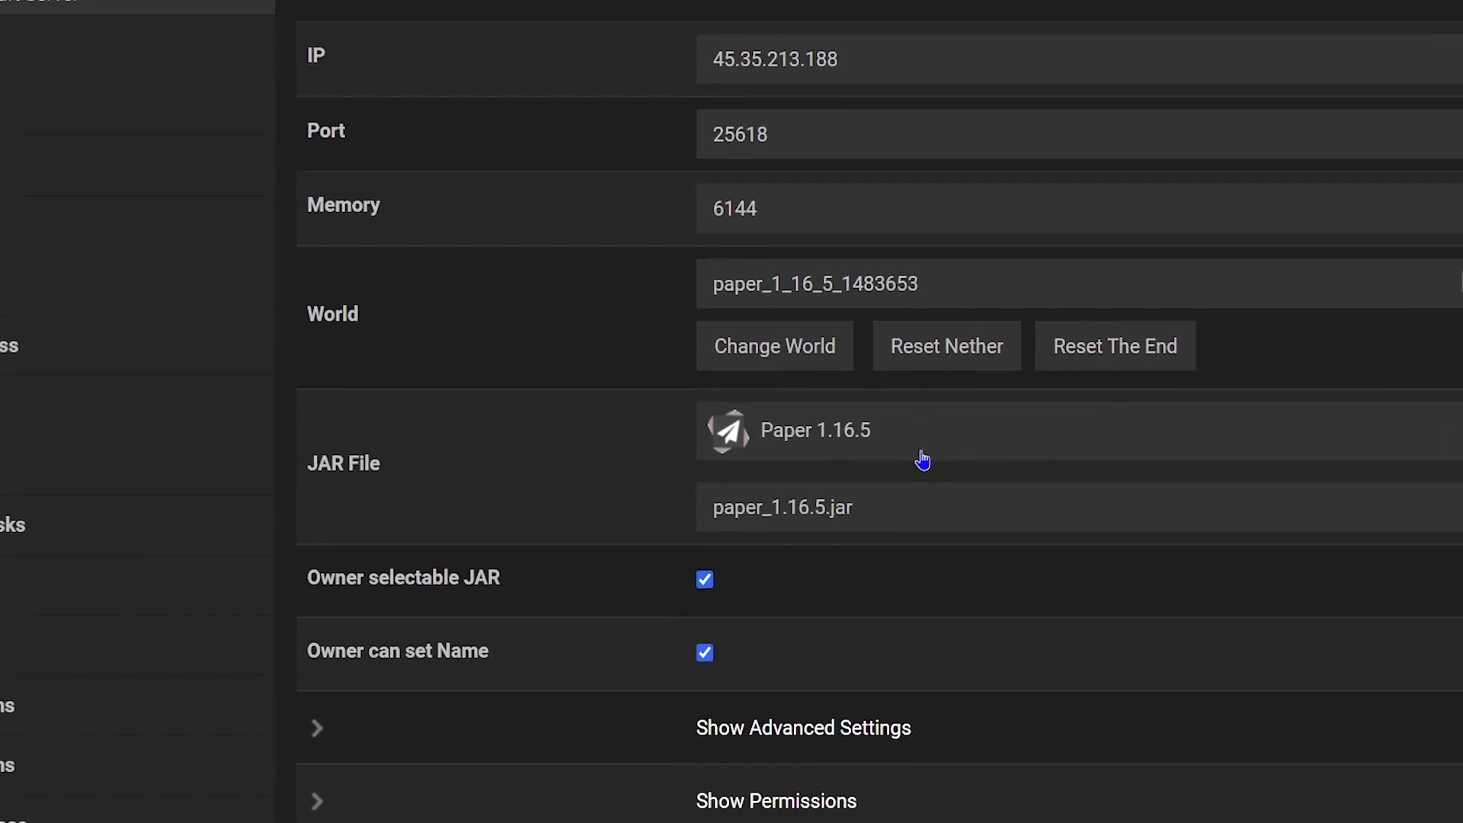
# - Change the server JAR to Forge 1.16.5 and create a new world for it
pyautogui.click(819, 499)
pyautogui.write('Forge')
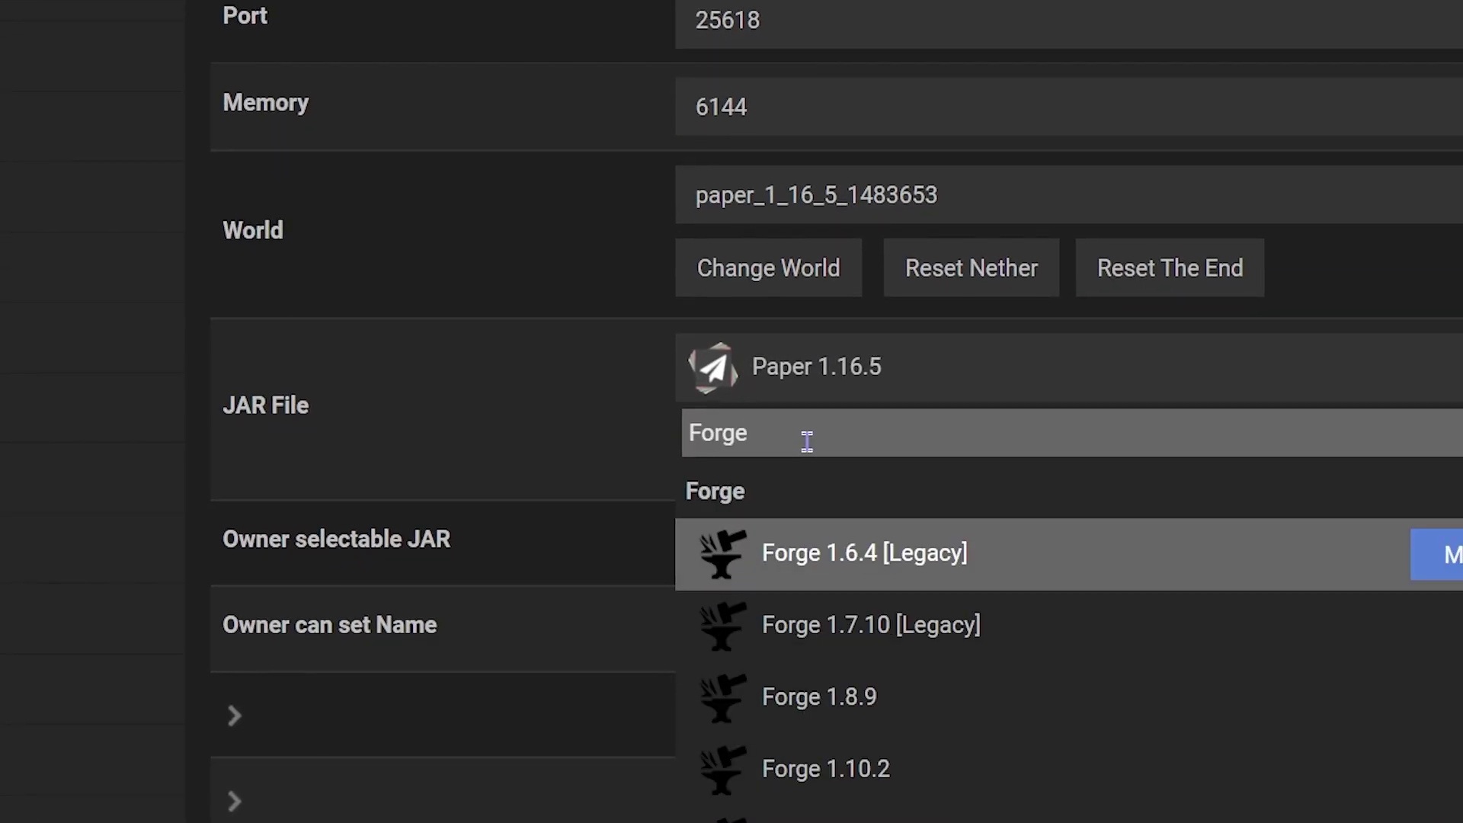
pyautogui.scroll(-6, 875, 601)
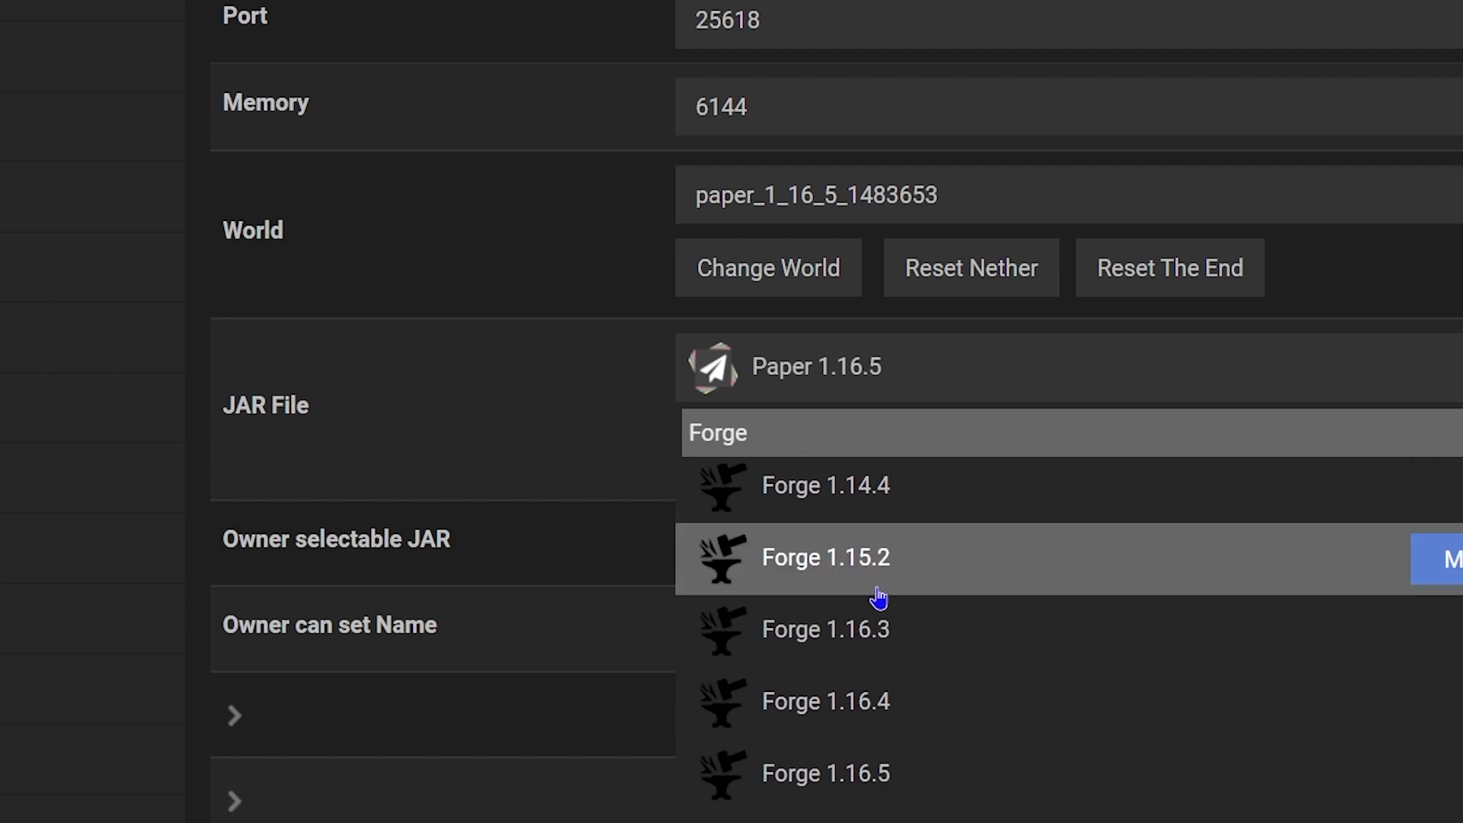
pyautogui.scroll(-1, 904, 669)
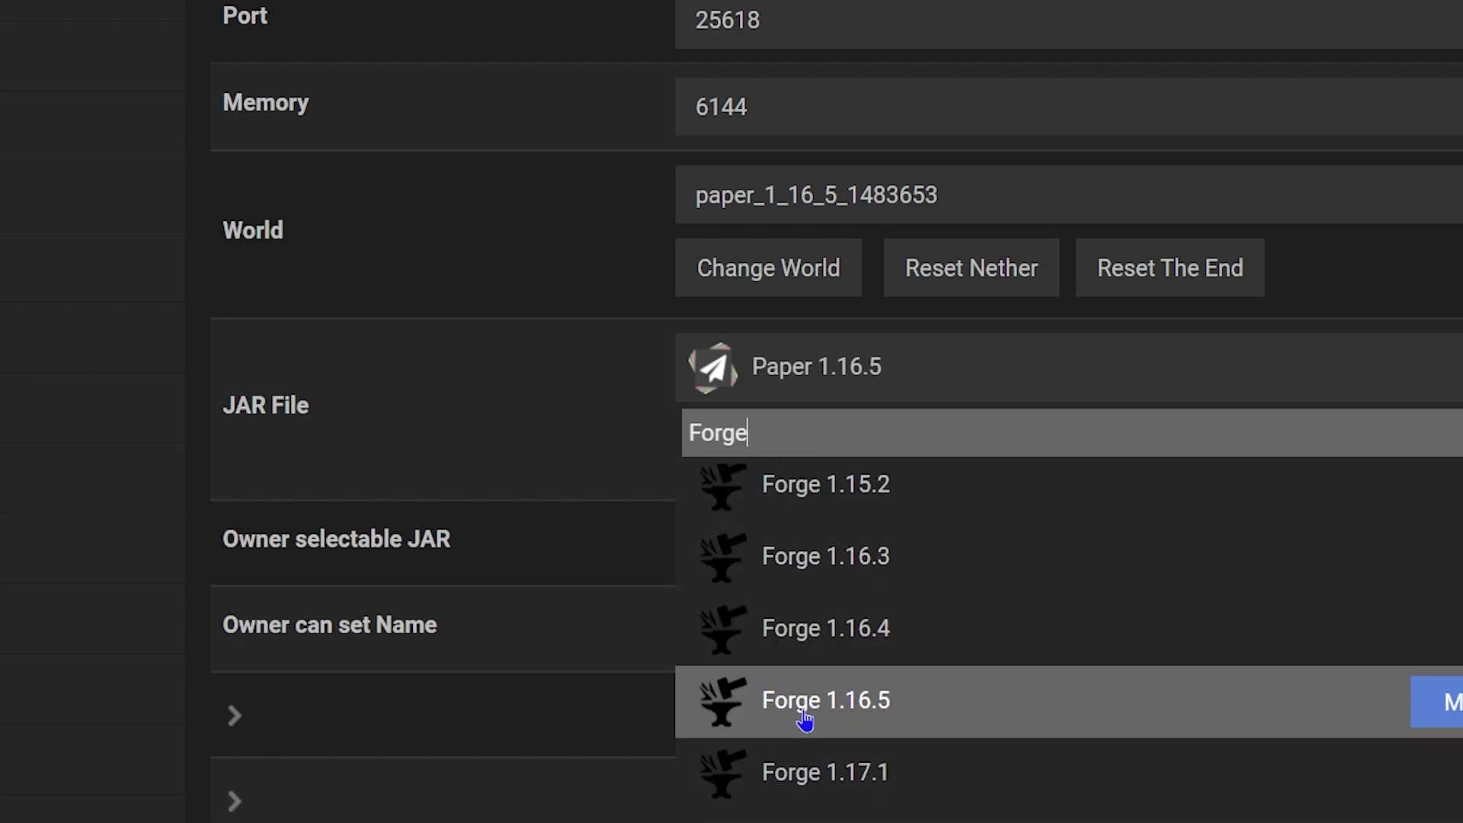
pyautogui.click(863, 717)
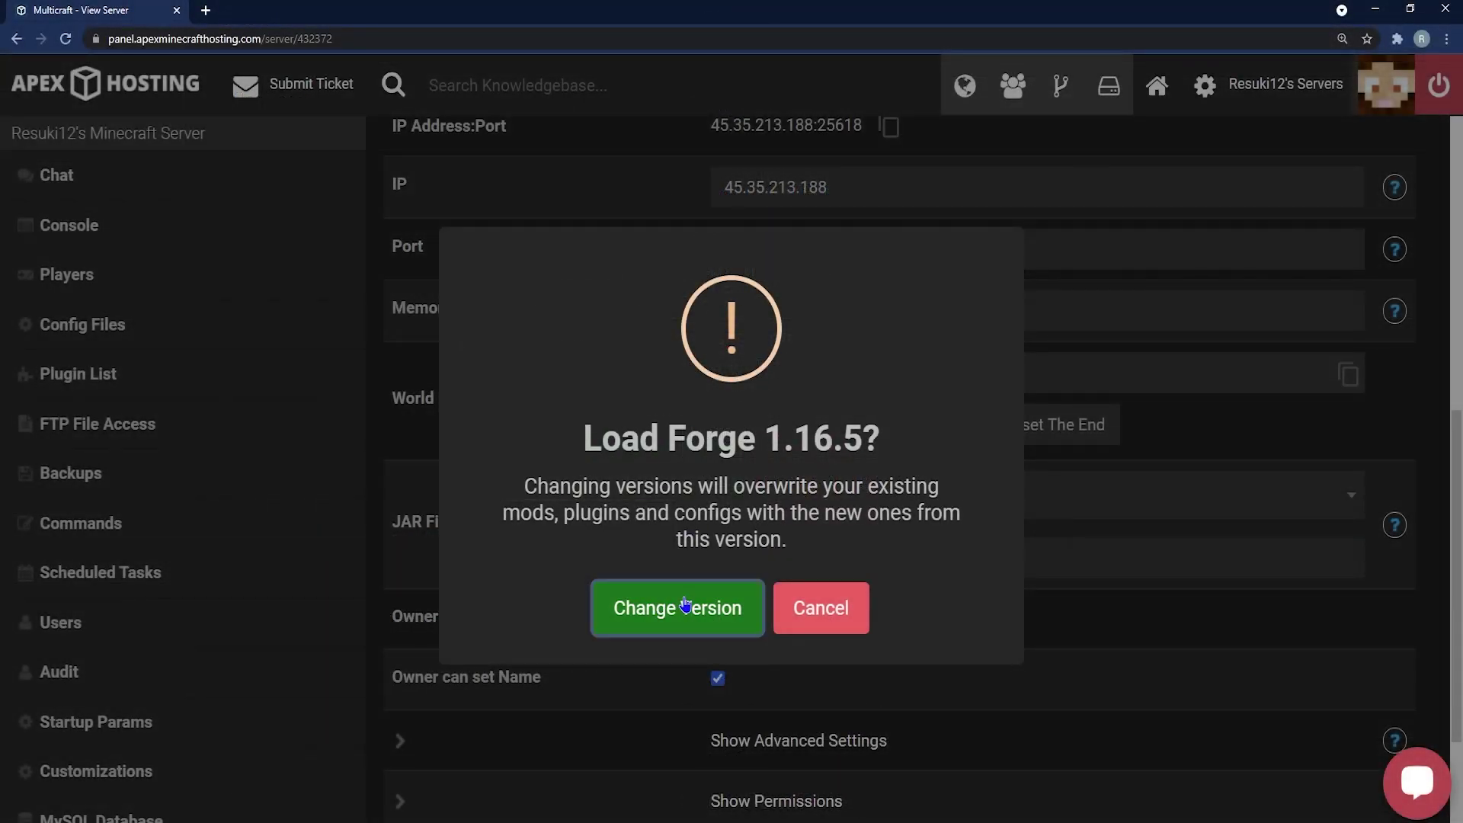
pyautogui.click(675, 607)
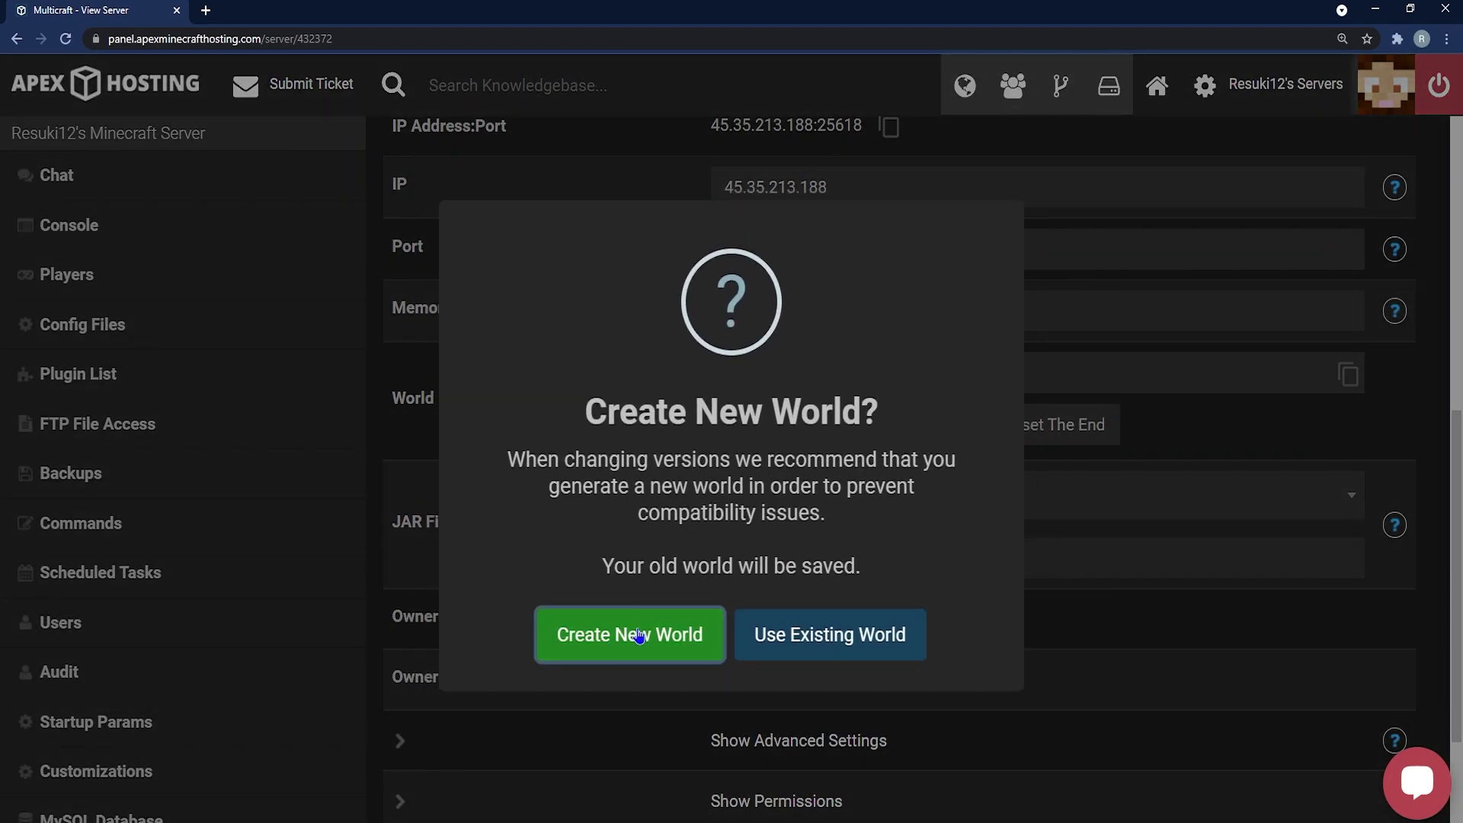
pyautogui.click(618, 651)
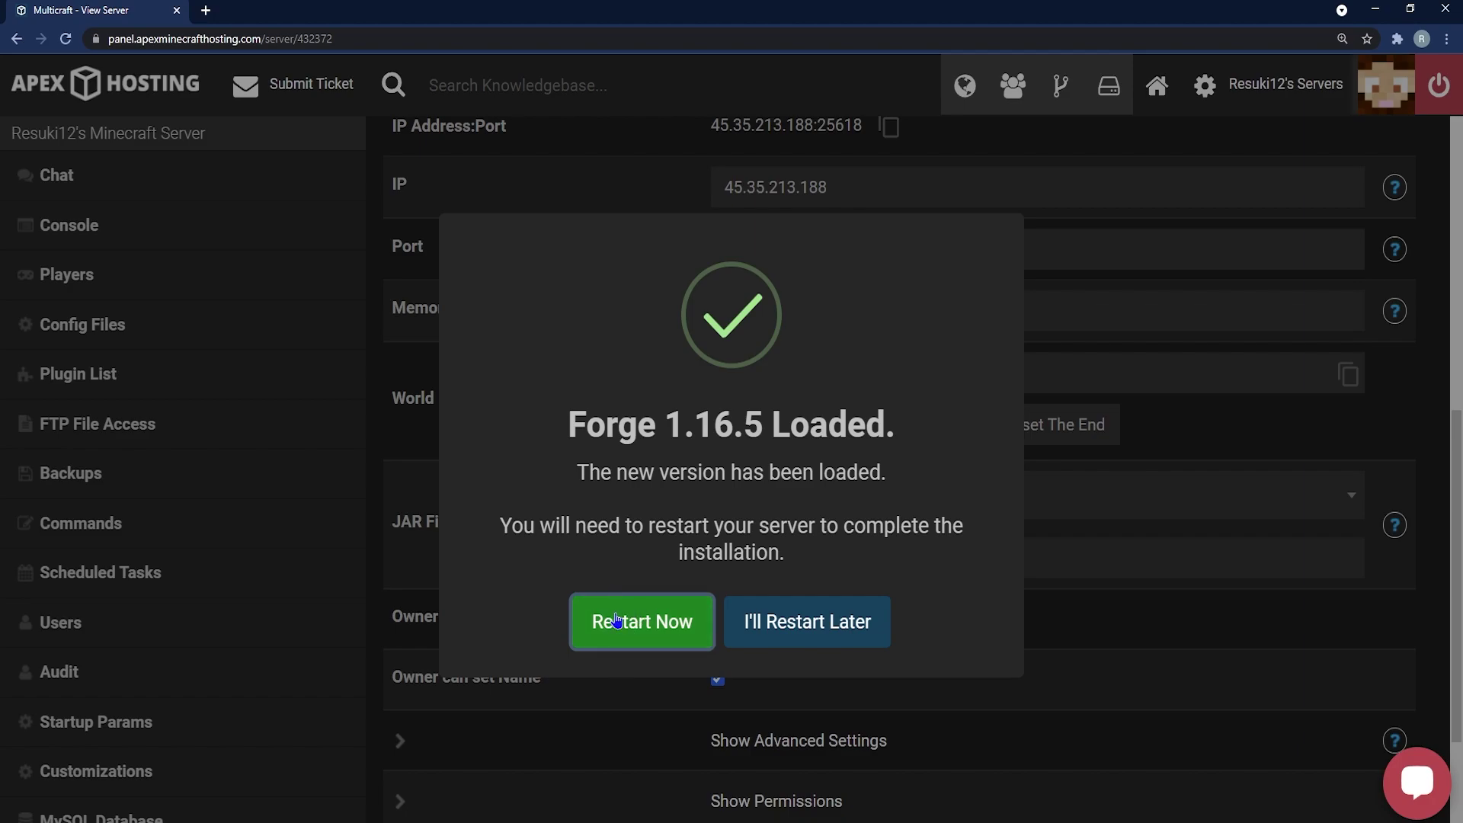
# - Search Google for 'simple voice chat' and open the CurseForge Simple Voice Chat mod page
pyautogui.write('simple ')
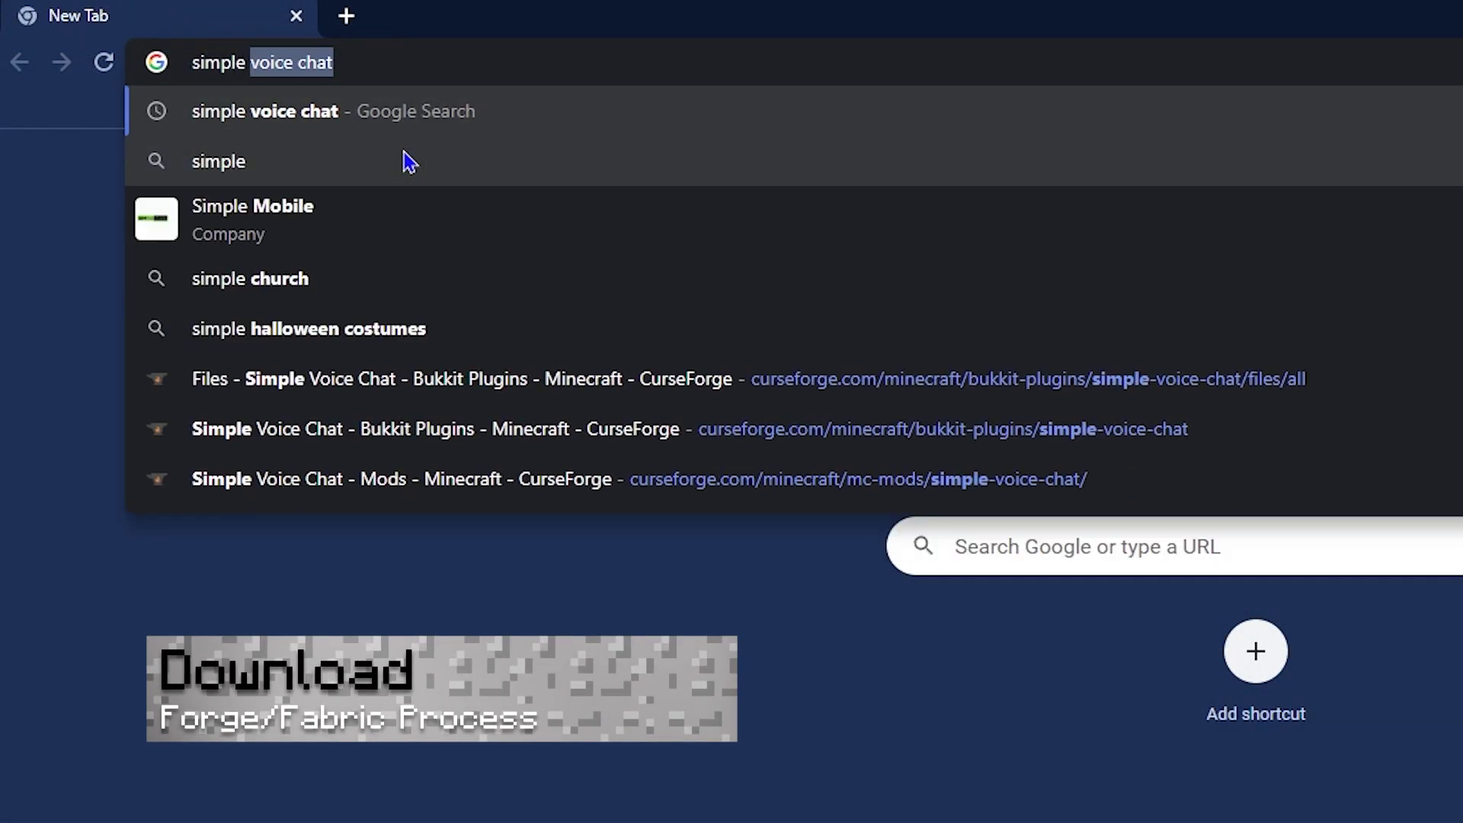
pyautogui.write('voice chat')
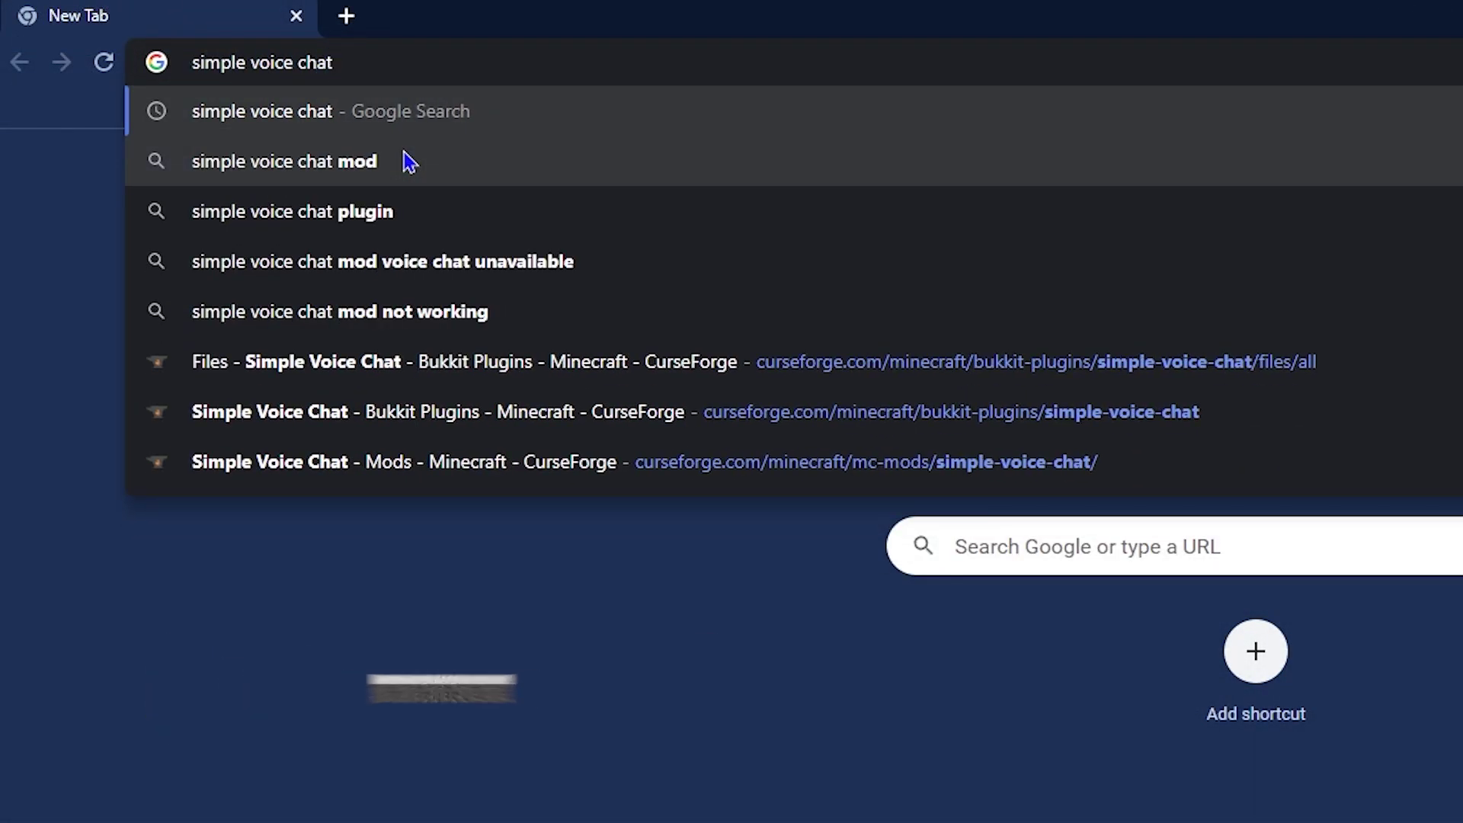
pyautogui.press('Return')
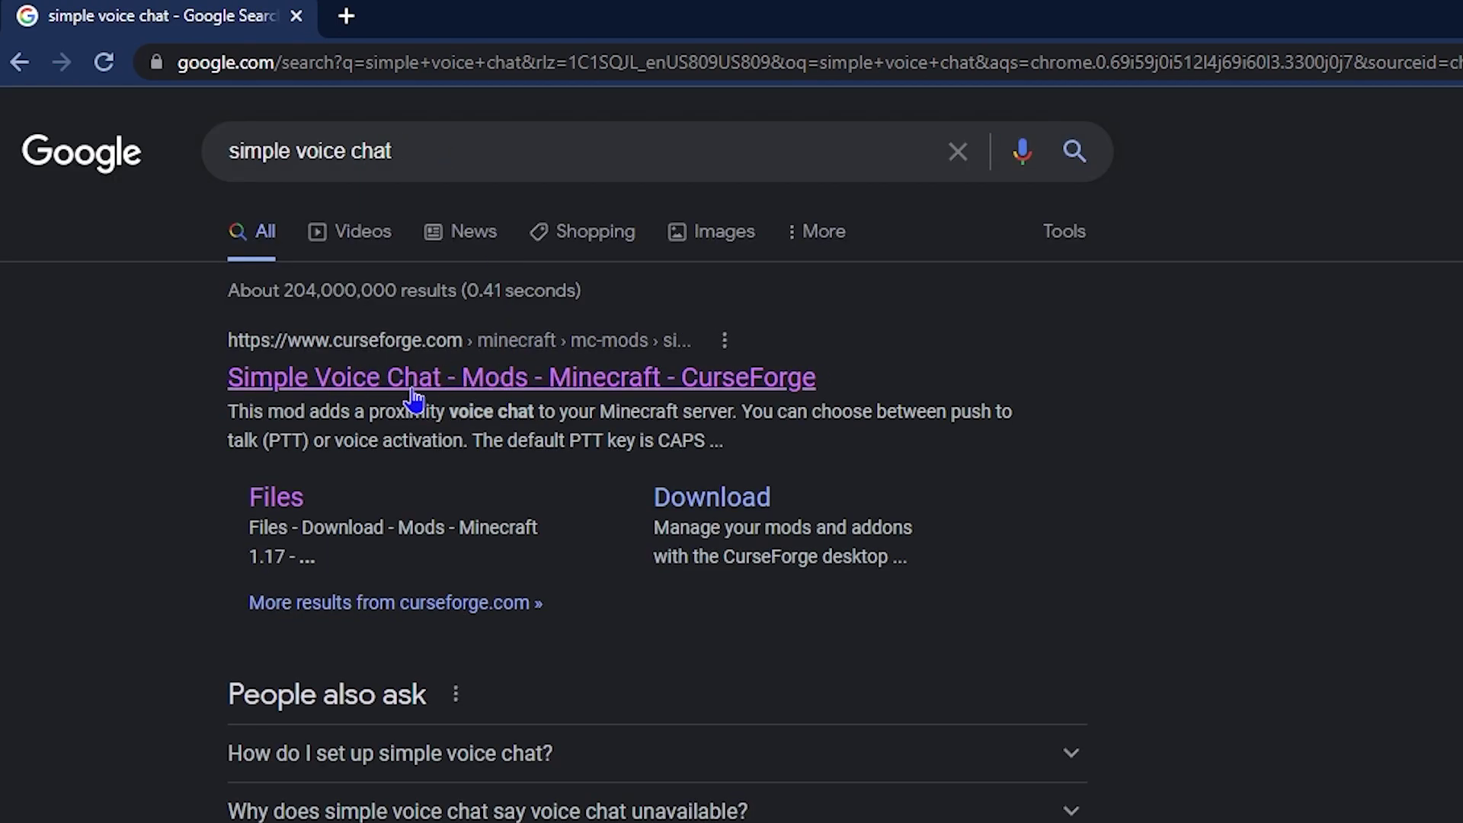
pyautogui.click(364, 389)
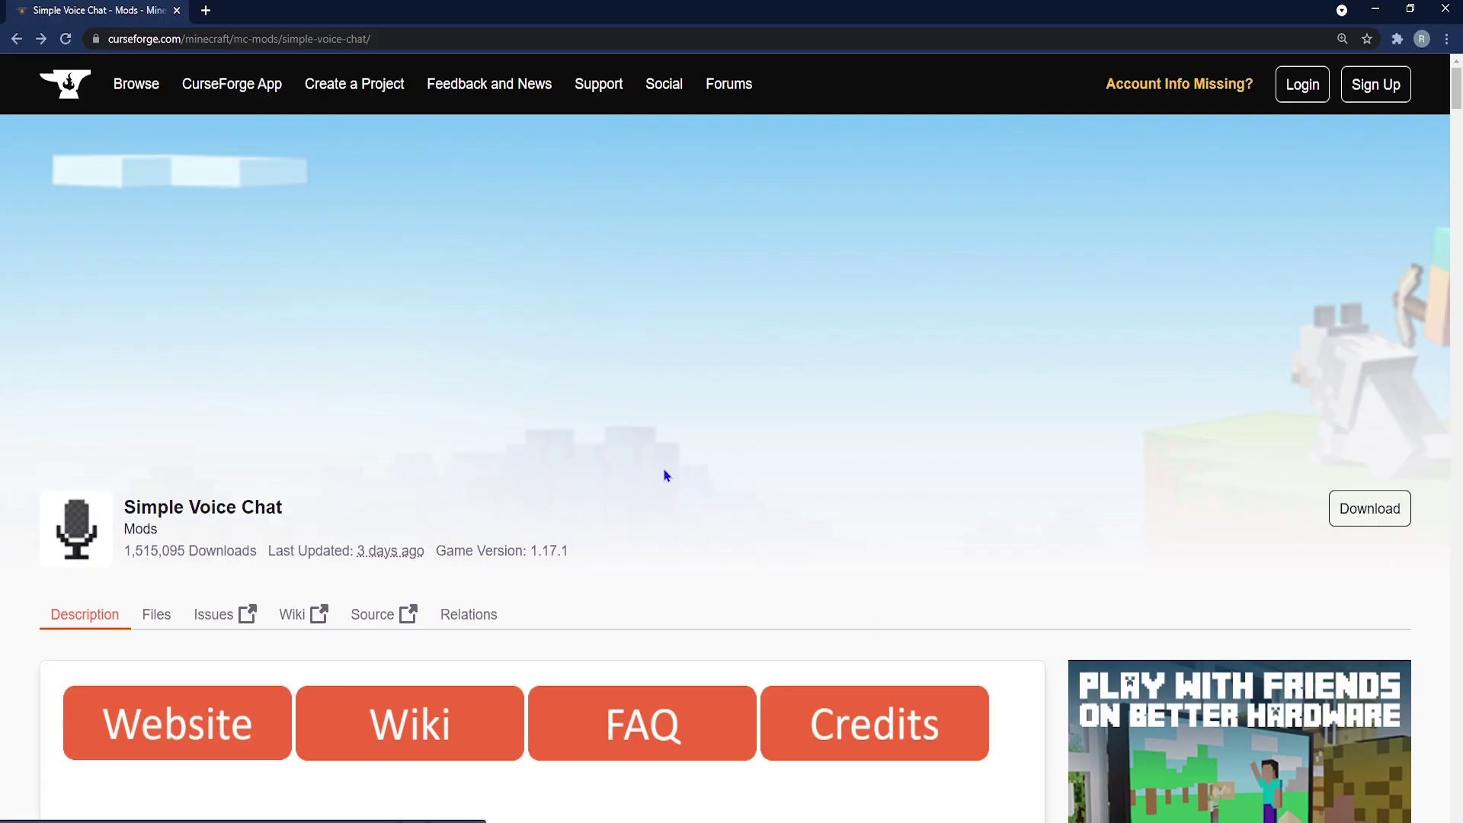
# - From the mod's Files tab, open the View All list under Recent Files
pyautogui.scroll(-2, 664, 477)
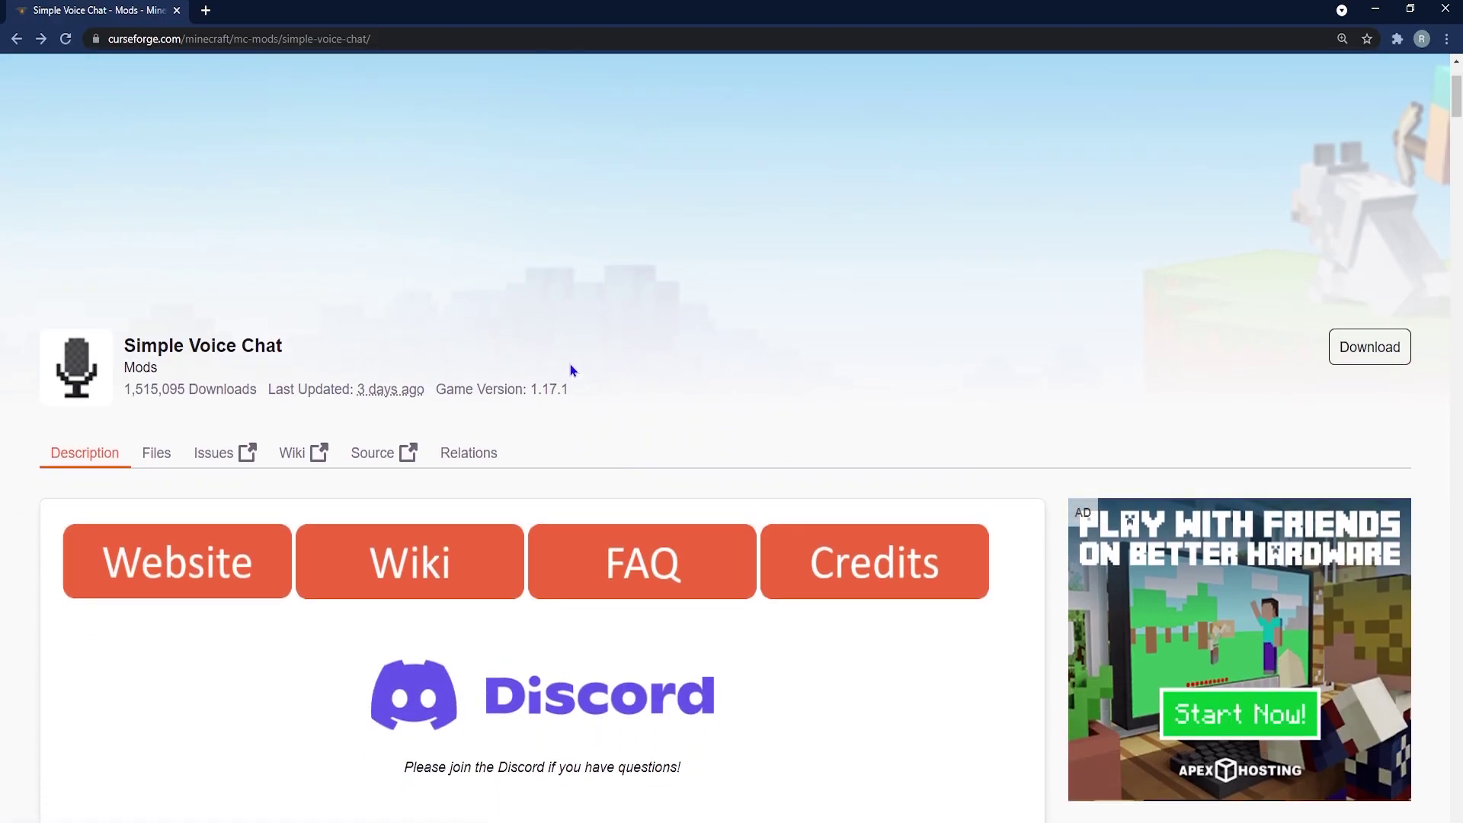
pyautogui.scroll(-7, 564, 367)
pyautogui.scroll(6, 182, 480)
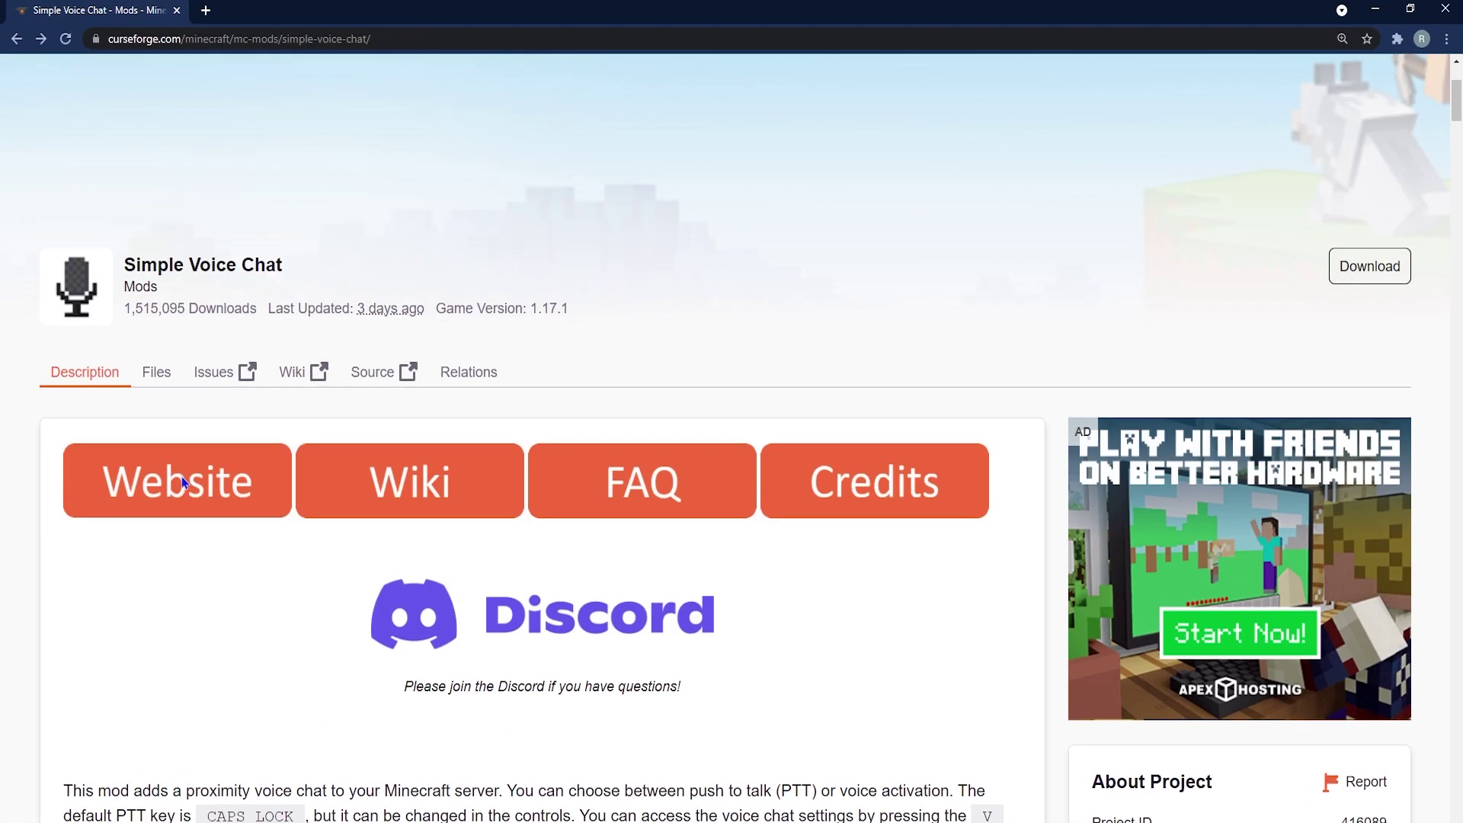
pyautogui.click(152, 373)
pyautogui.scroll(-5, 562, 556)
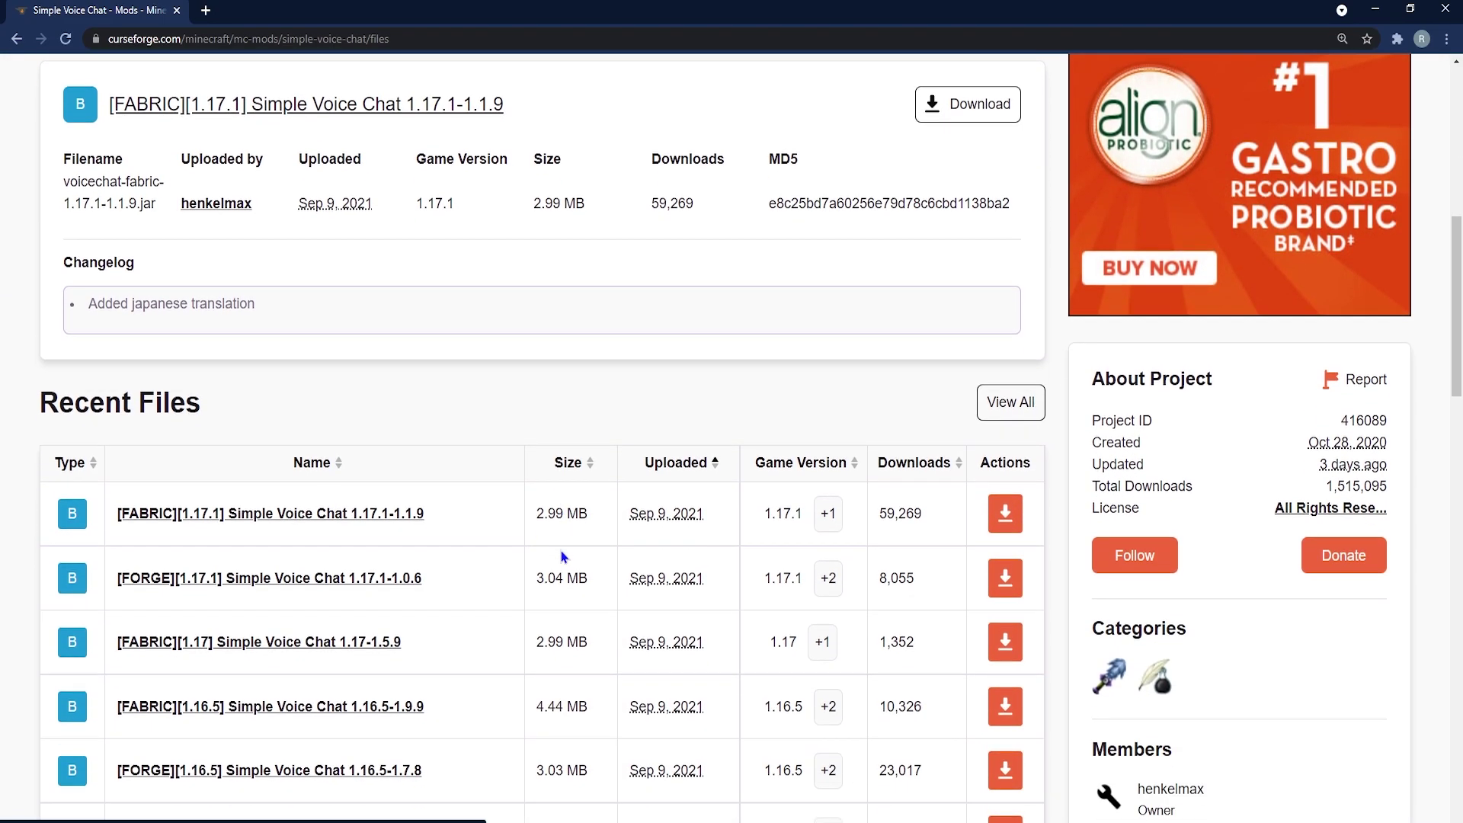
pyautogui.scroll(-1, 533, 552)
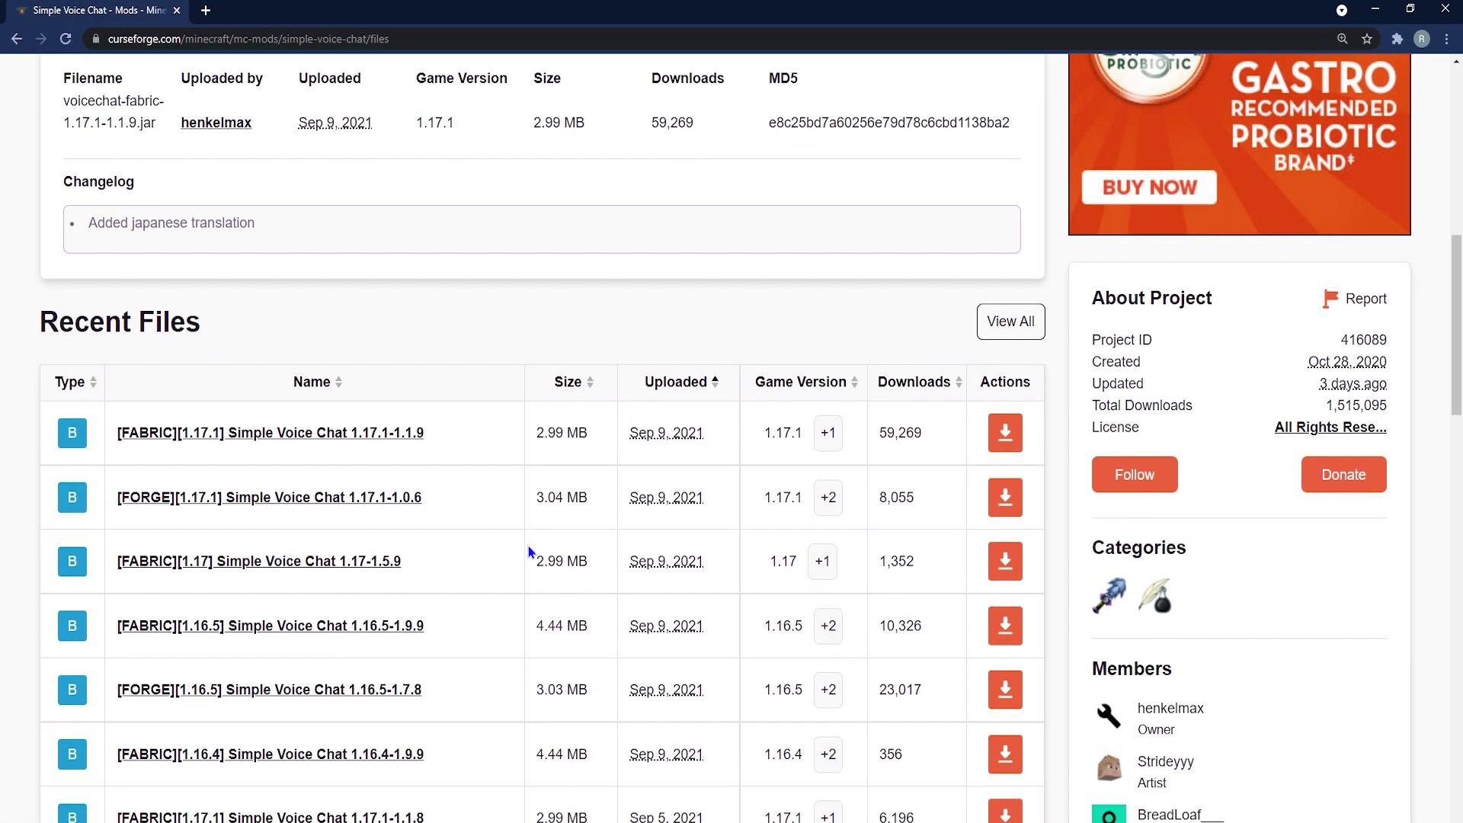
pyautogui.moveTo(230, 333); pyautogui.dragTo(40, 319)
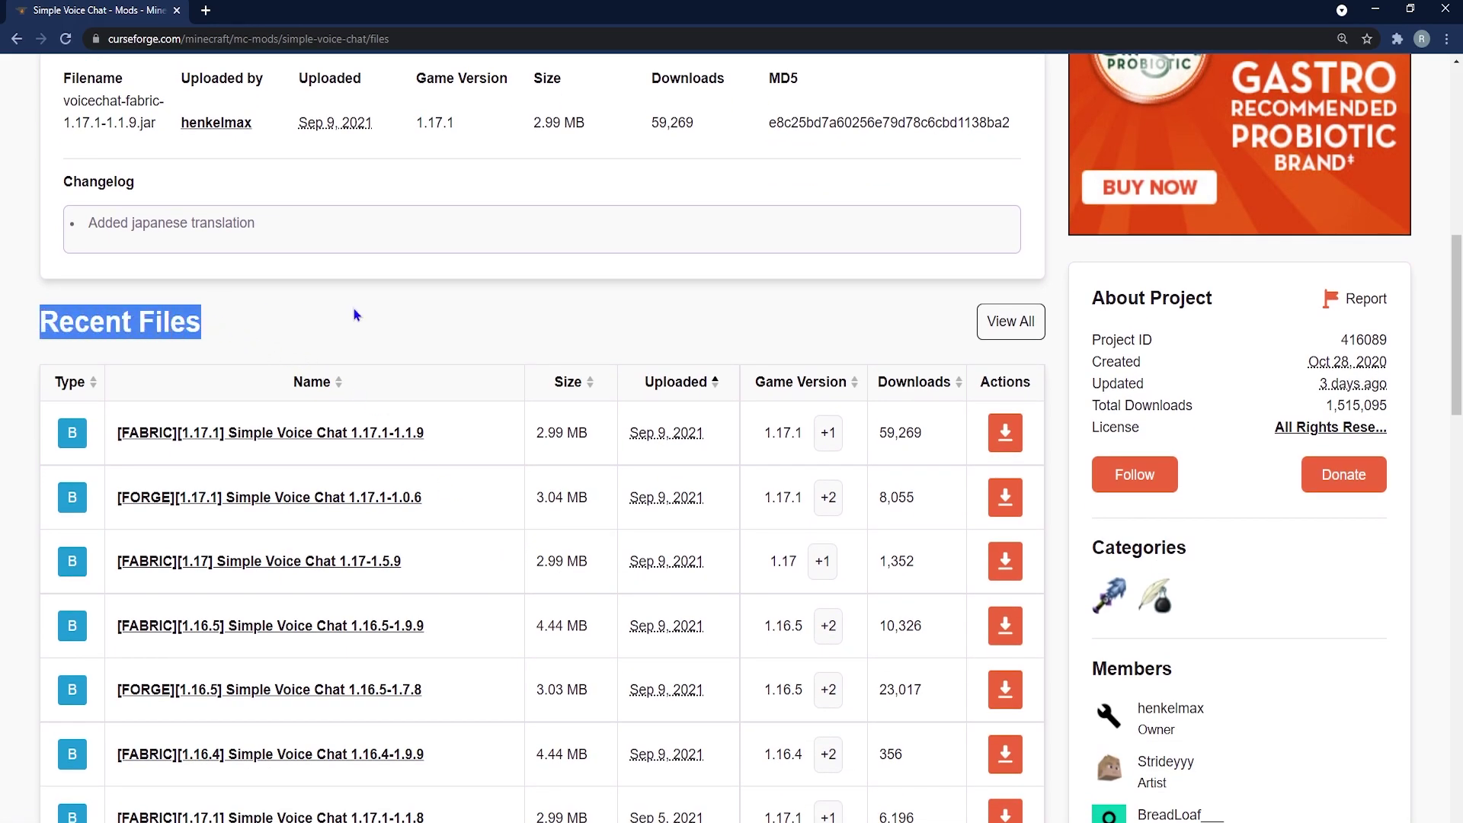
pyautogui.click(1010, 318)
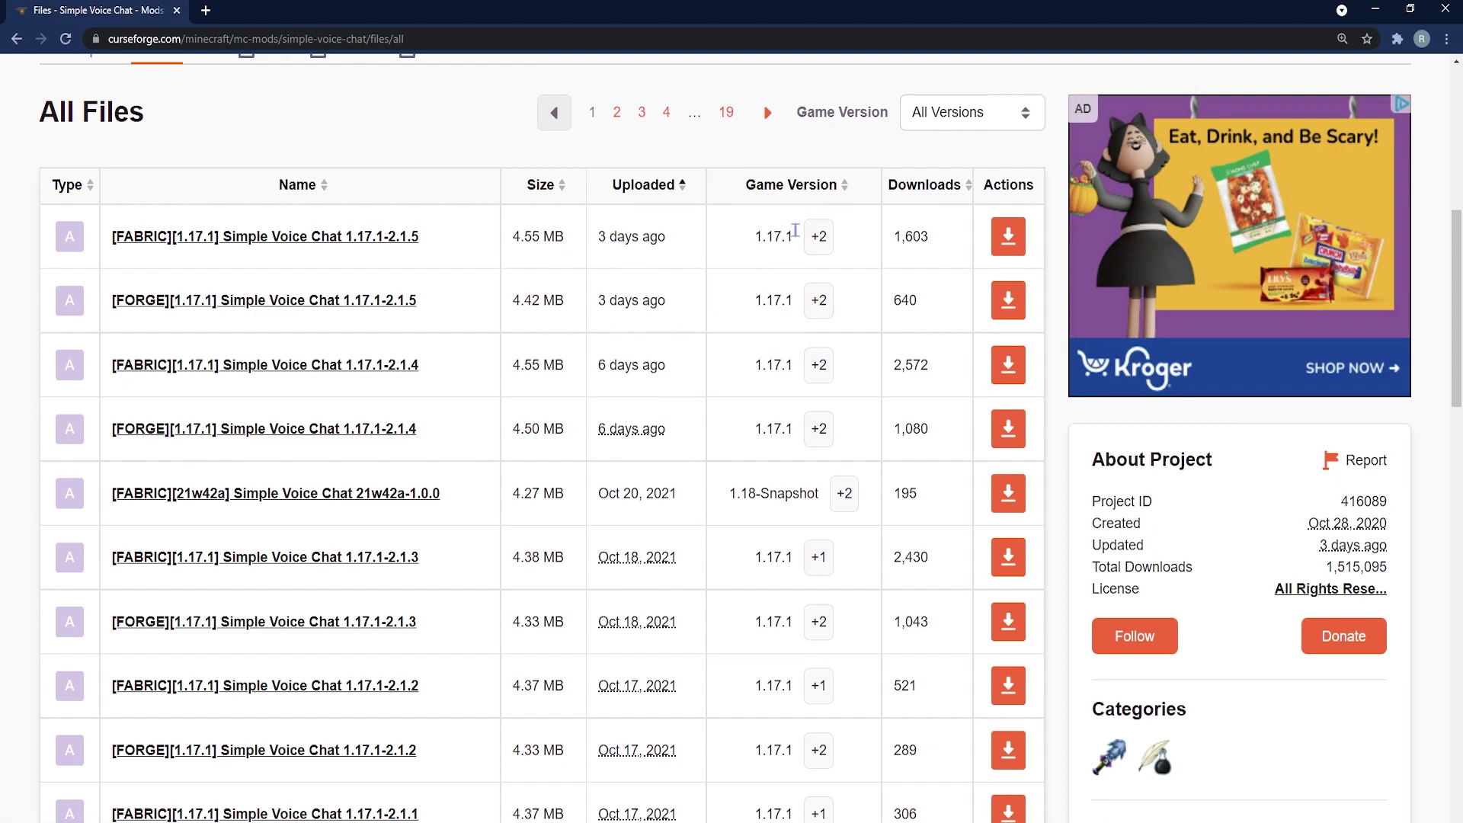
# - Filter the Simple Voice Chat file list to Forge builds only
pyautogui.click(983, 122)
pyautogui.click(985, 126)
pyautogui.click(1024, 114)
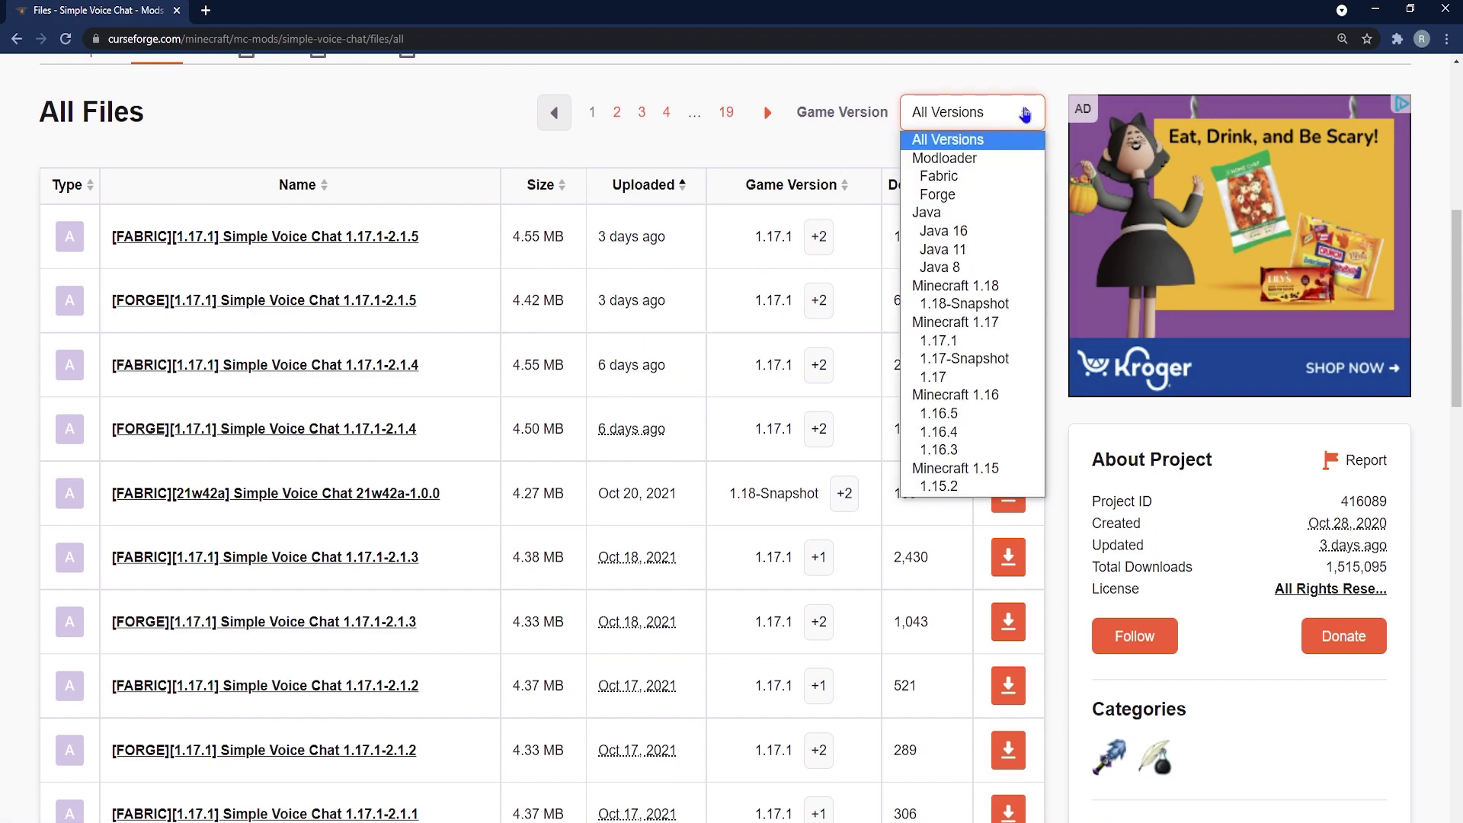
pyautogui.click(974, 196)
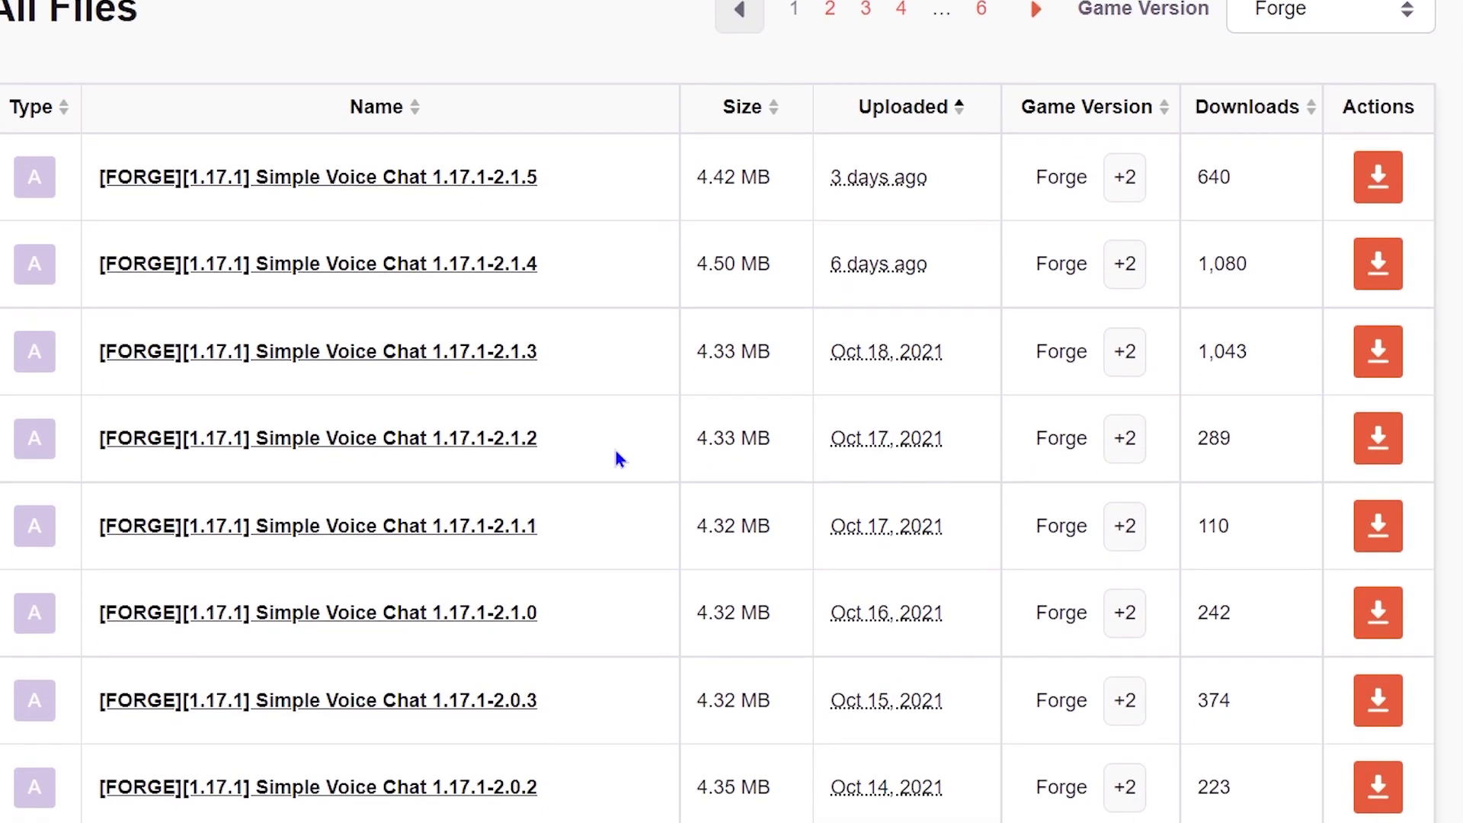
# - Highlight the [FORGE][1.16.5] 1.8.0 and [FABRIC][1.16.5] 1.10.0 releases
pyautogui.scroll(-7, 537, 408)
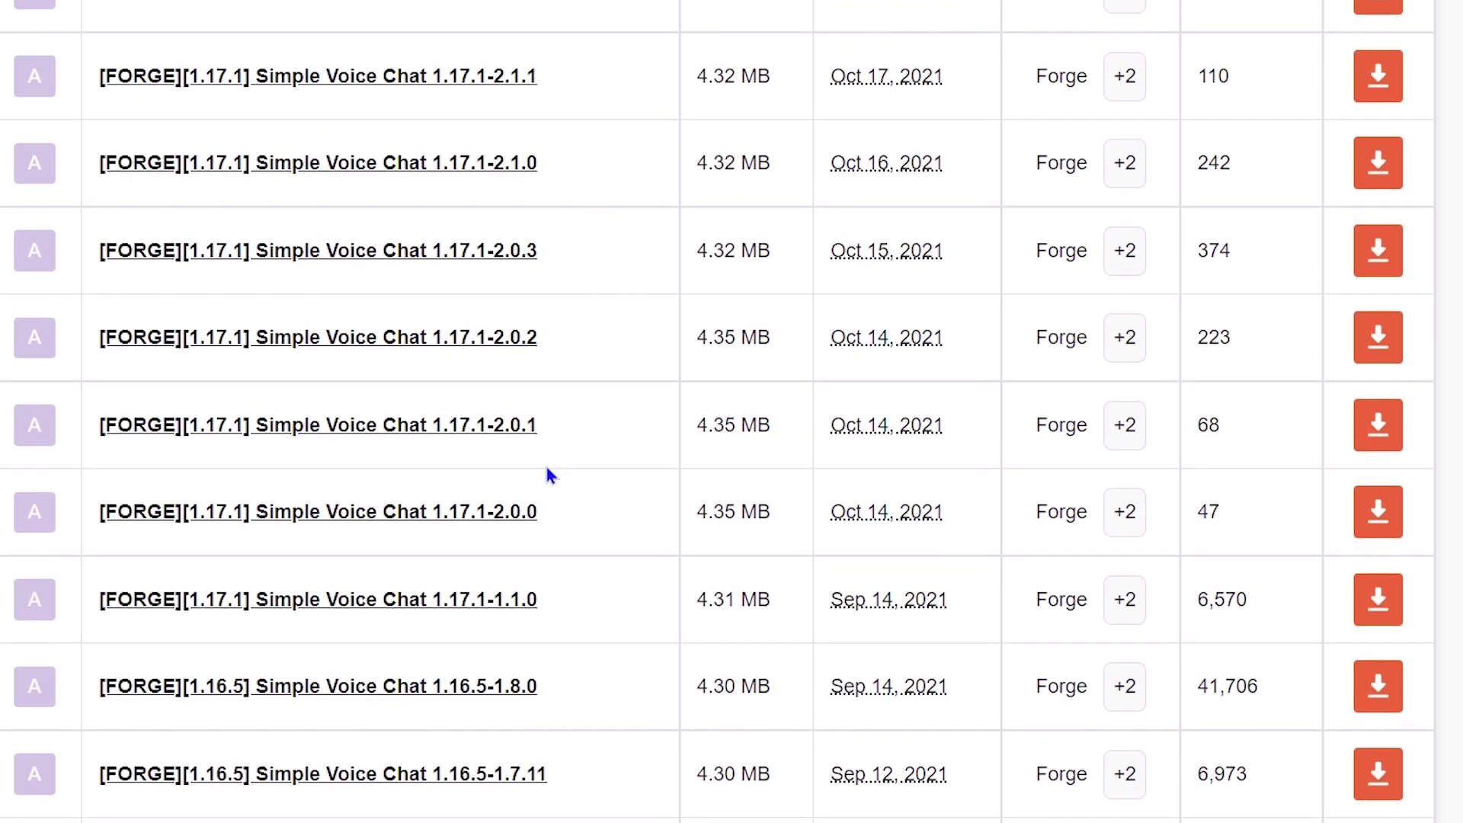
pyautogui.moveTo(604, 359); pyautogui.dragTo(90, 358)
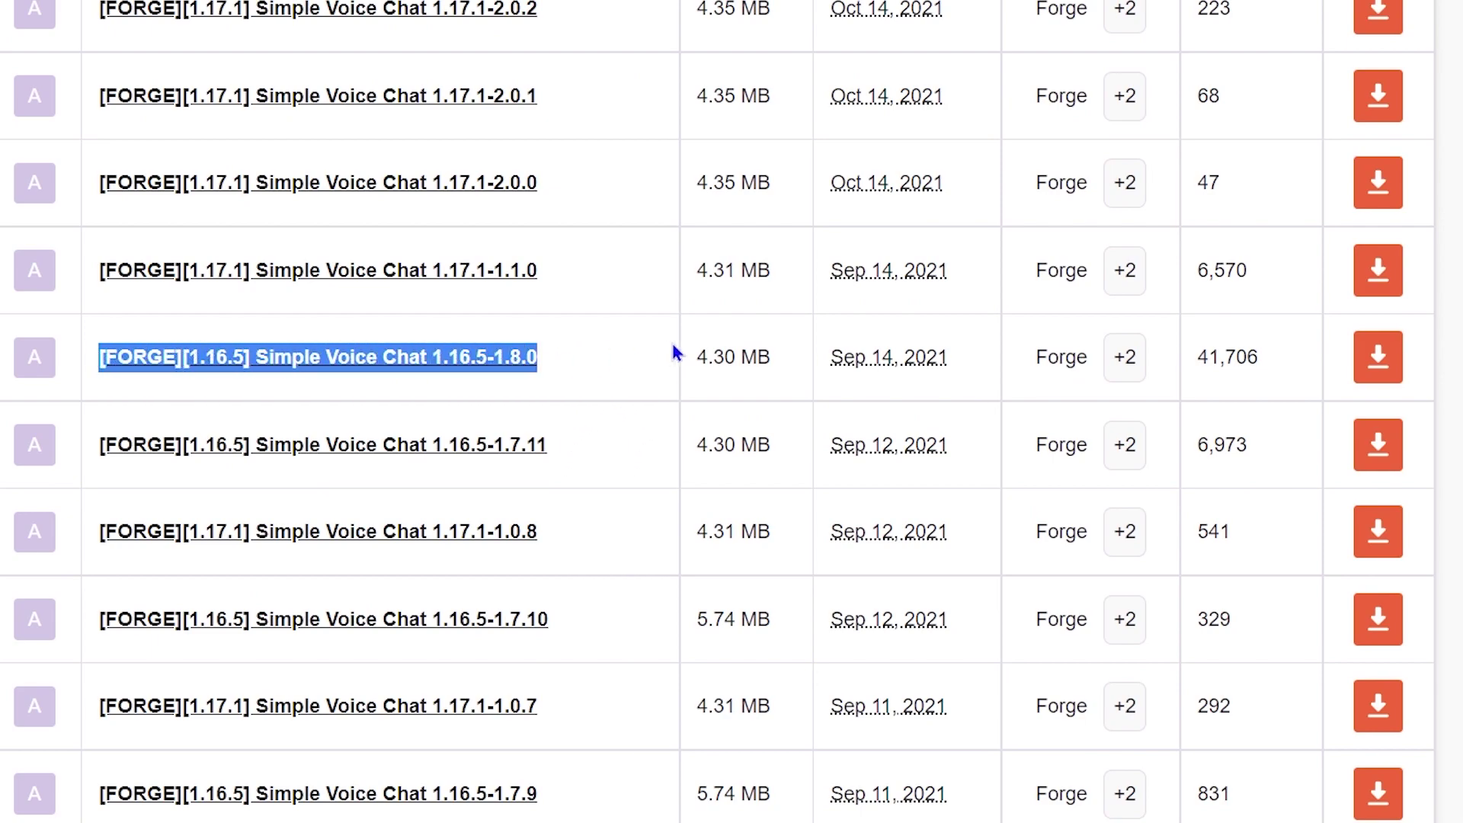
pyautogui.click(642, 364)
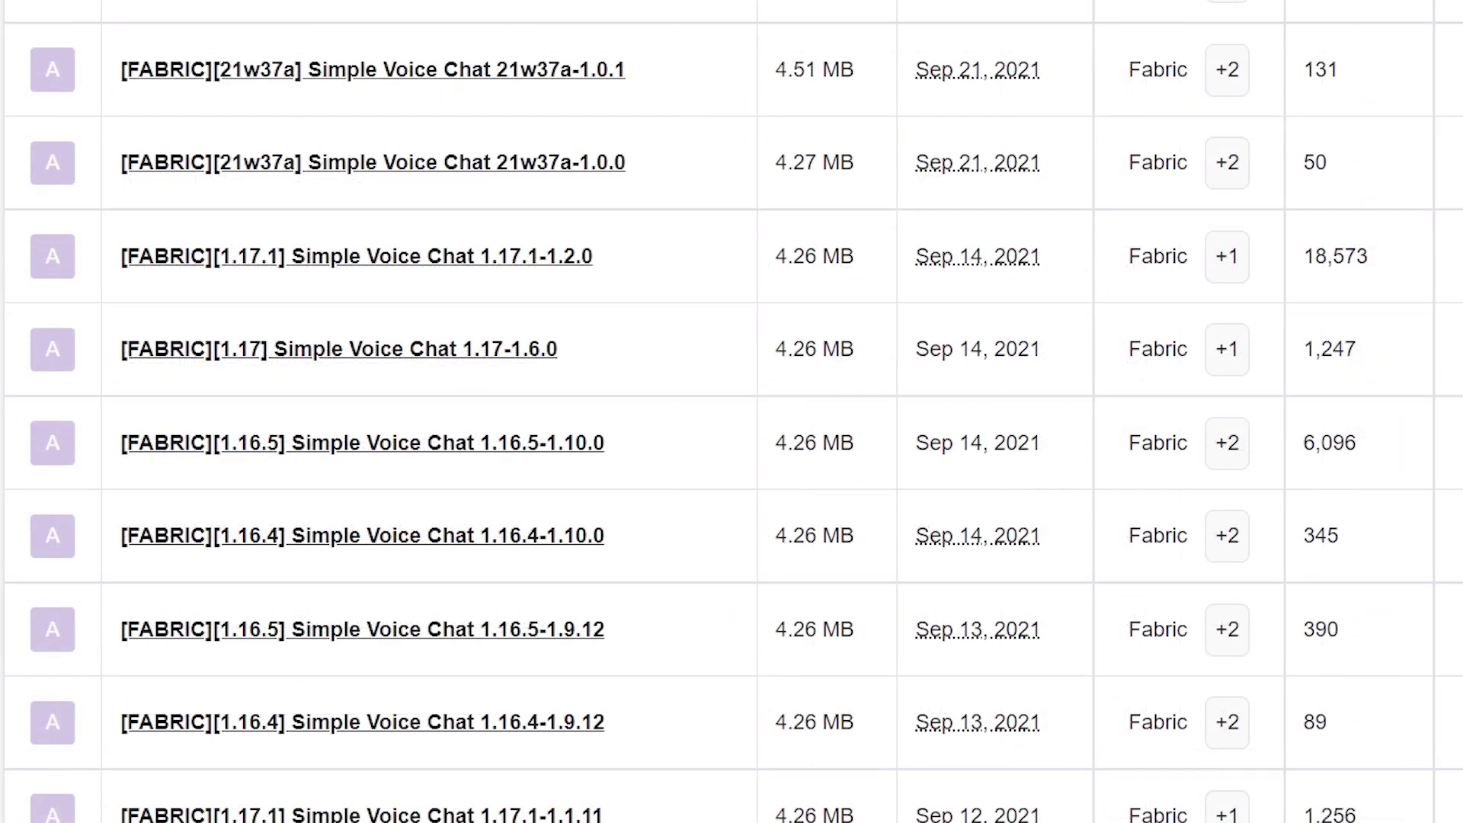
pyautogui.moveTo(594, 459); pyautogui.dragTo(193, 459)
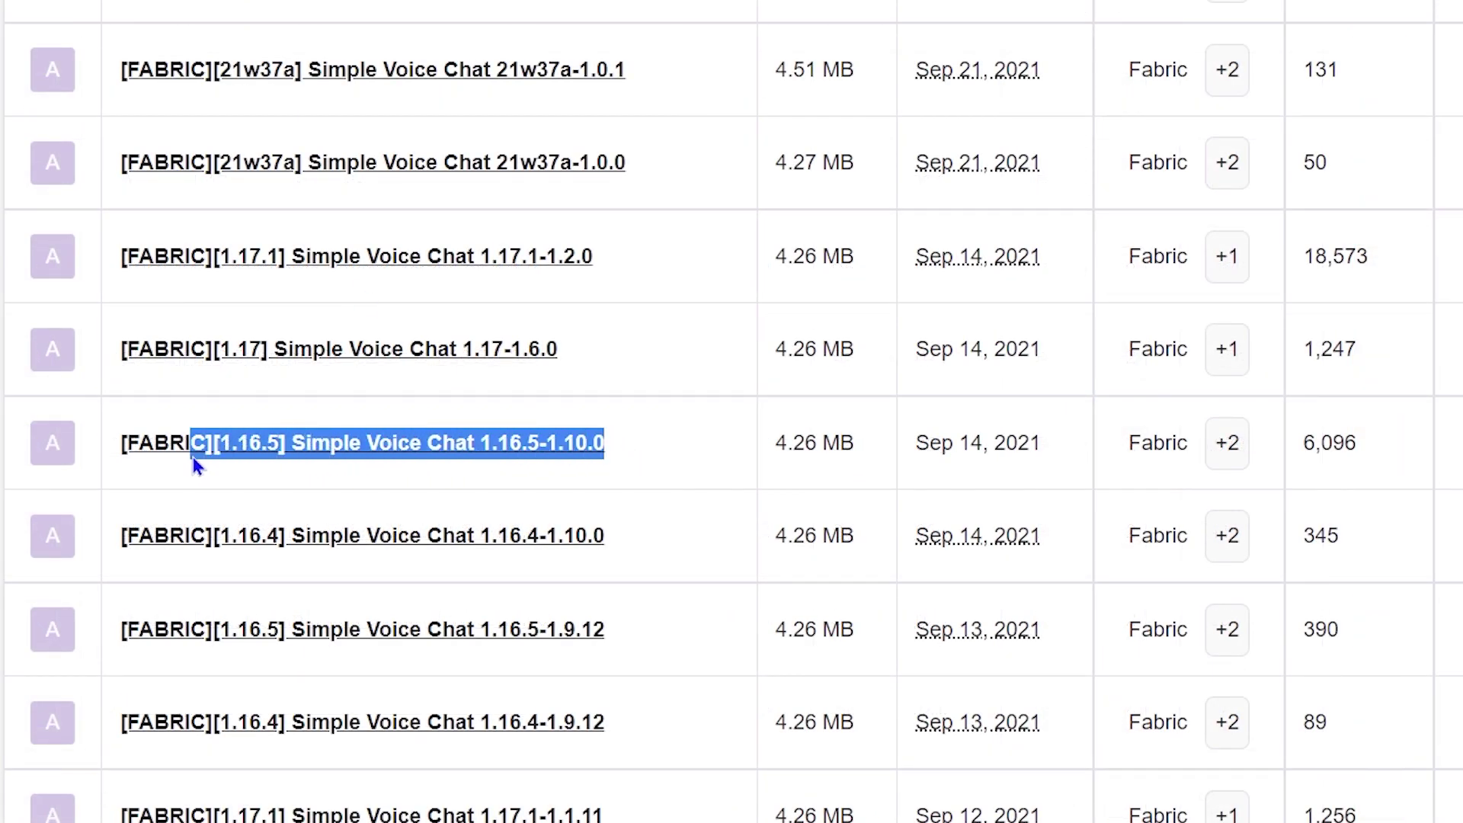
pyautogui.click(126, 459)
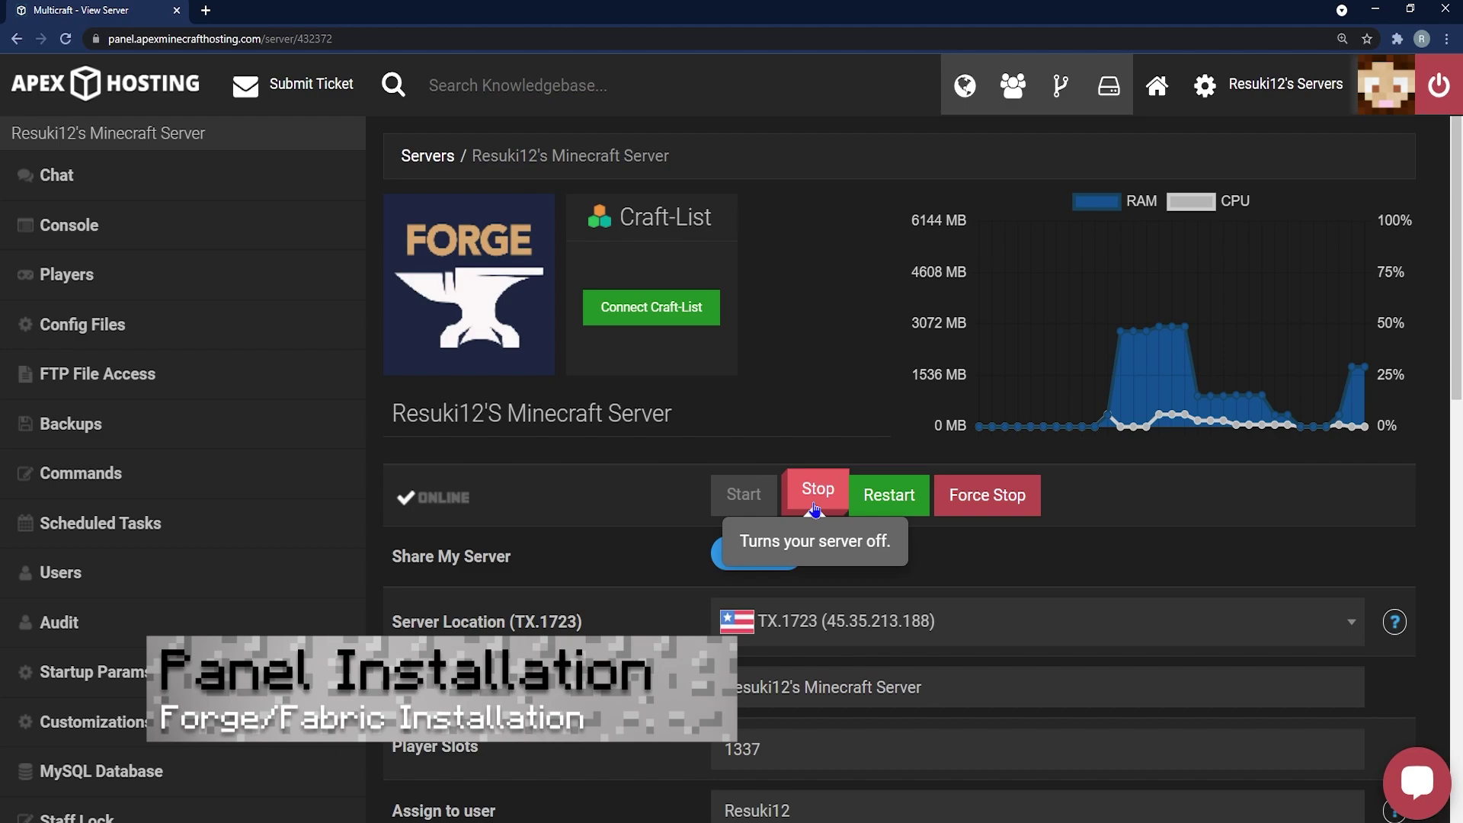
# - Stop the Minecraft server and log into the web FTP file browser
pyautogui.click(814, 506)
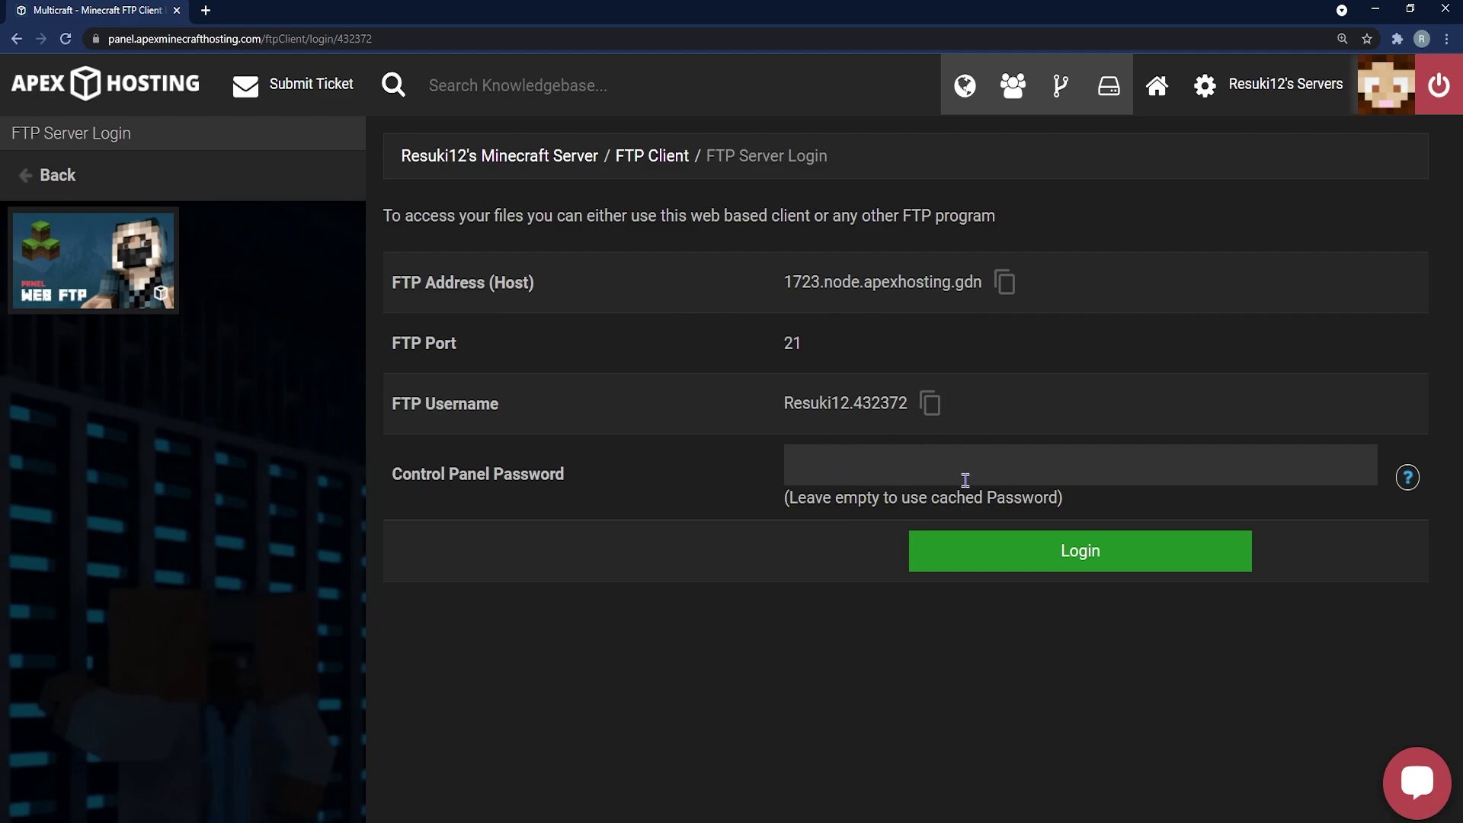
pyautogui.click(1045, 562)
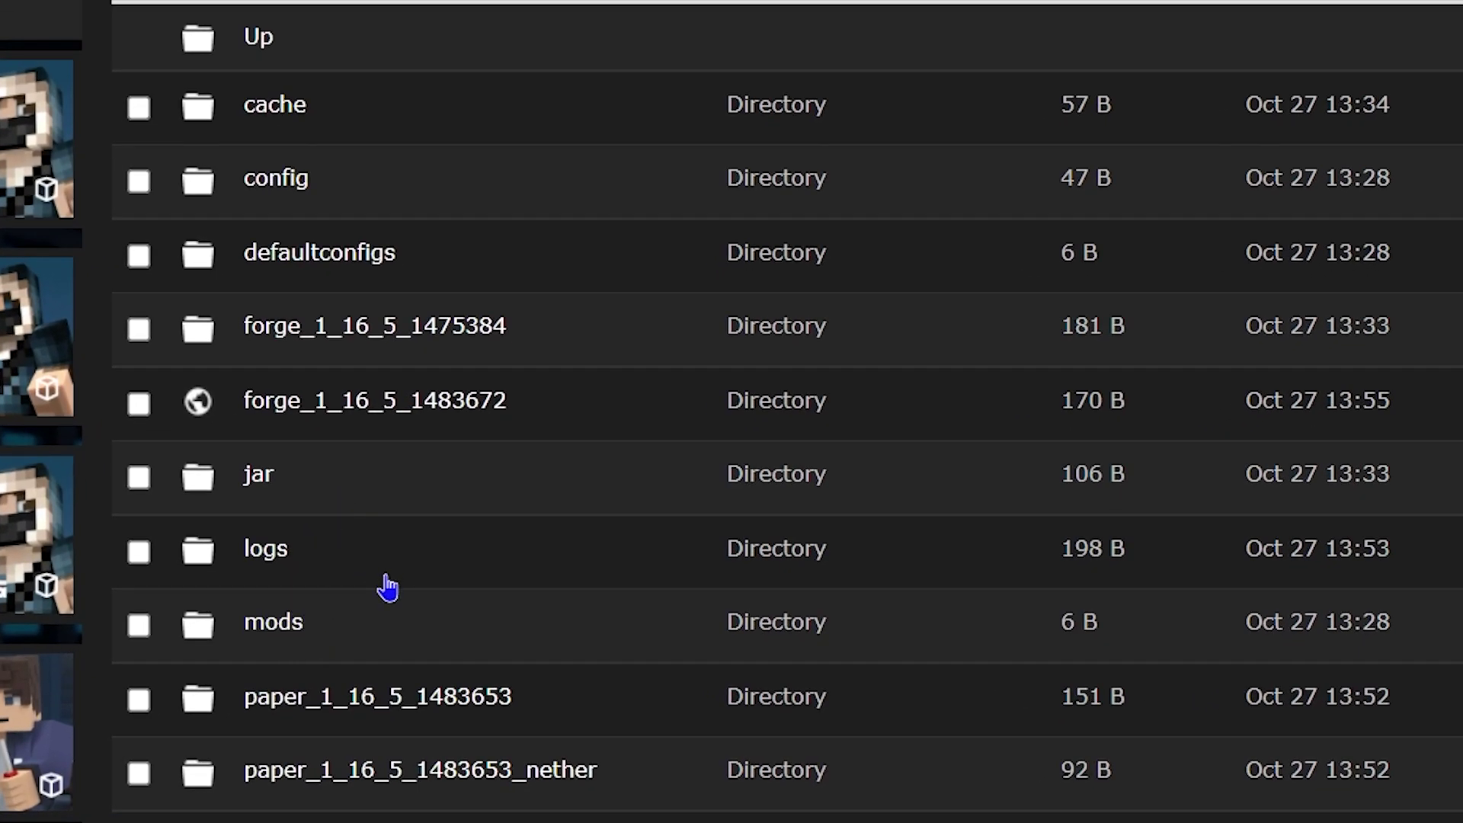
# - Upload the voicechat-forge-1.16.5-1.8.0 and voicechat-fabric jars from Downloads into /mods
pyautogui.click(293, 624)
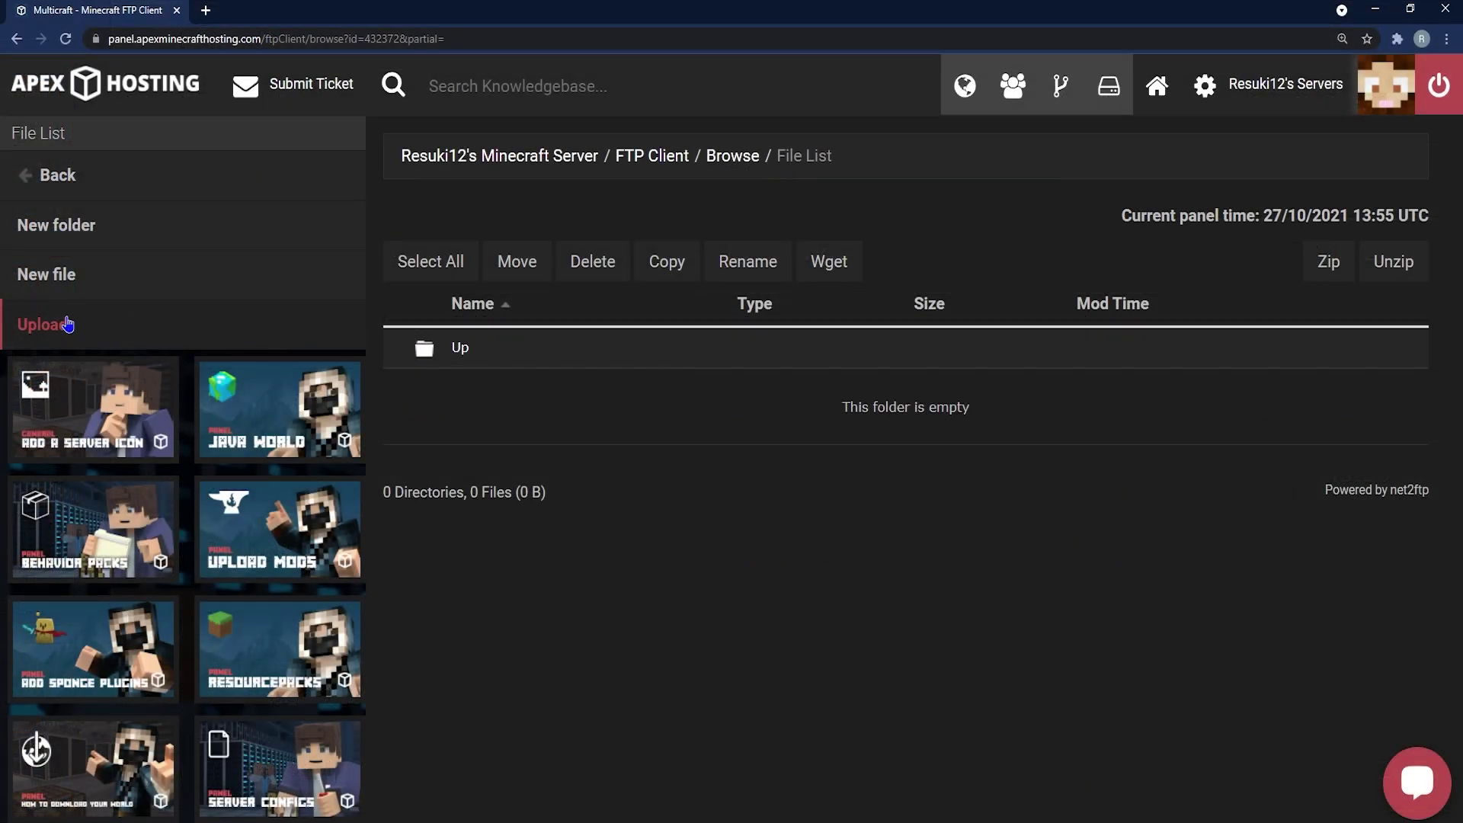
pyautogui.click(67, 325)
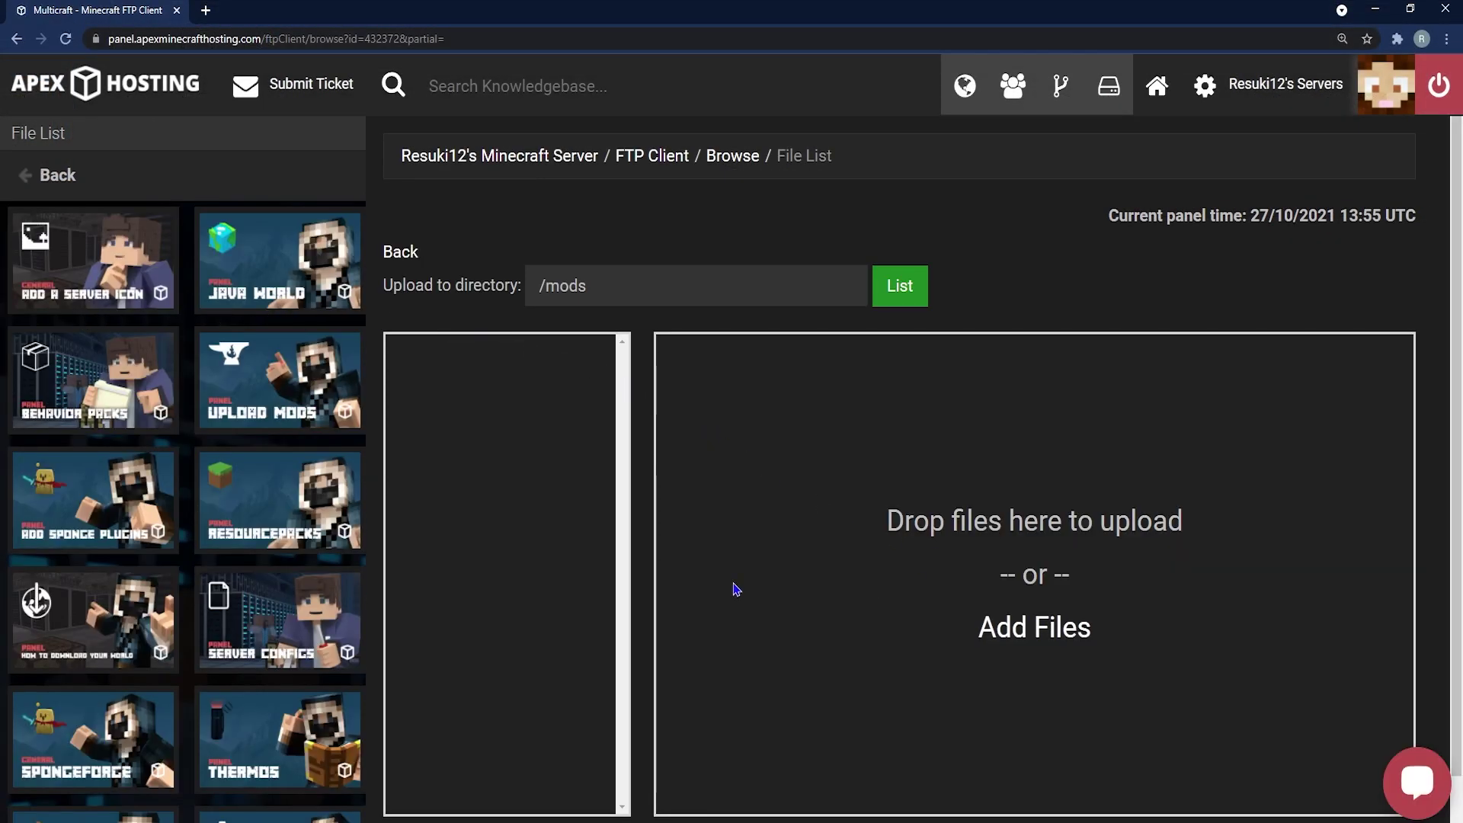
pyautogui.moveTo(196, 816)
pyautogui.click(231, 787)
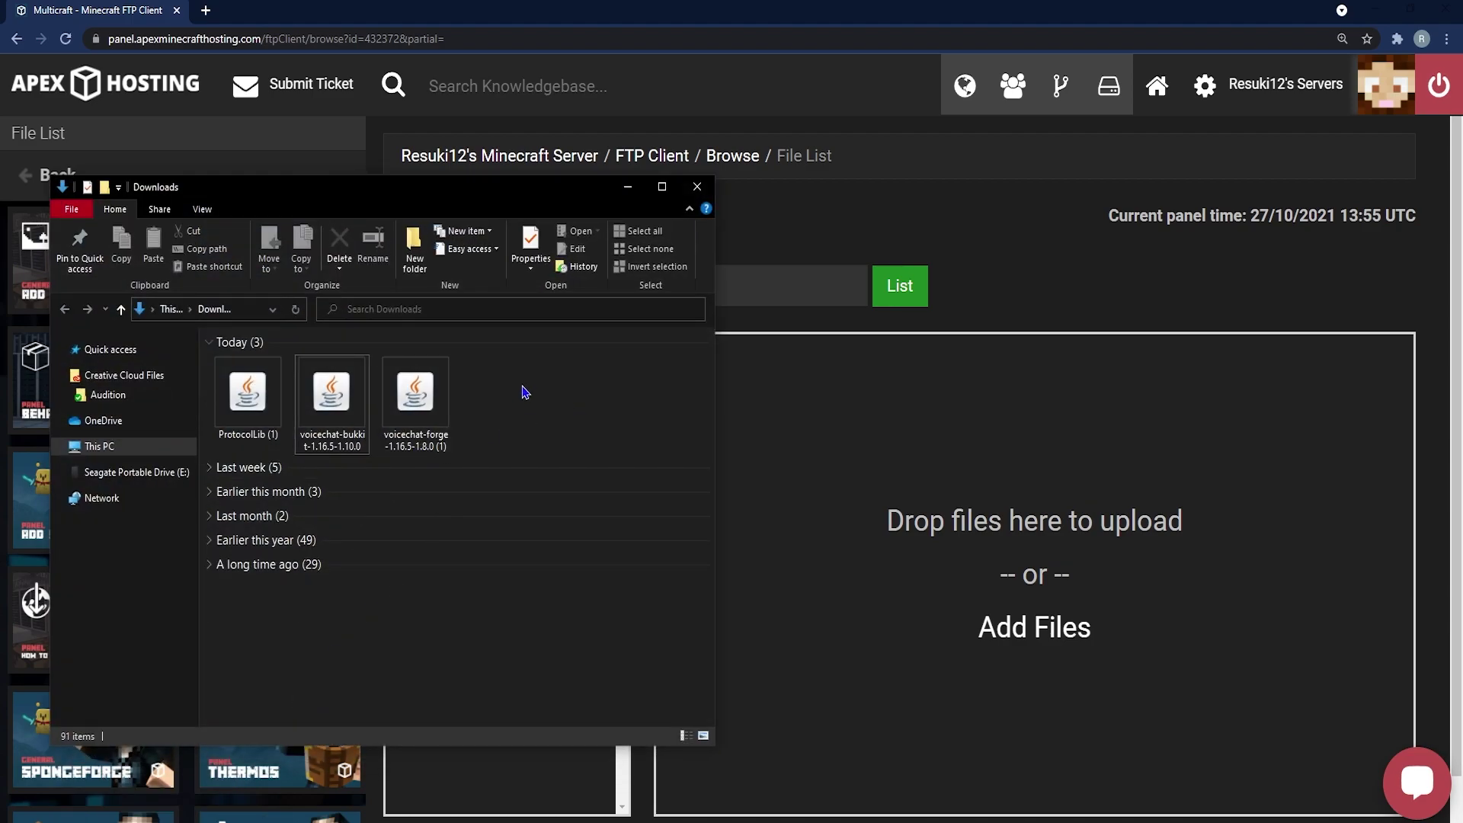
pyautogui.click(415, 396)
pyautogui.moveTo(429, 397); pyautogui.dragTo(943, 538)
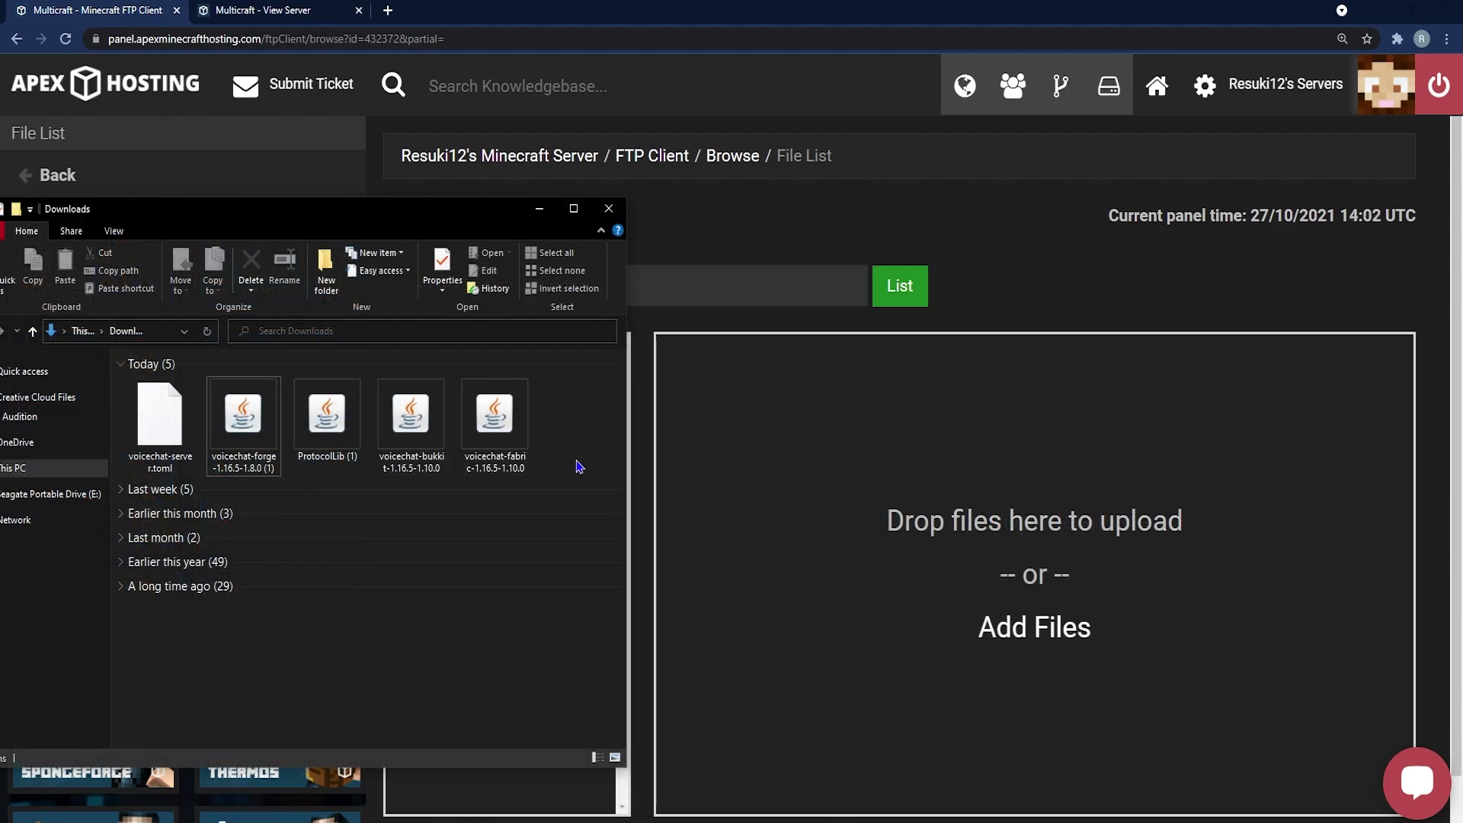
pyautogui.moveTo(494, 419); pyautogui.dragTo(991, 583)
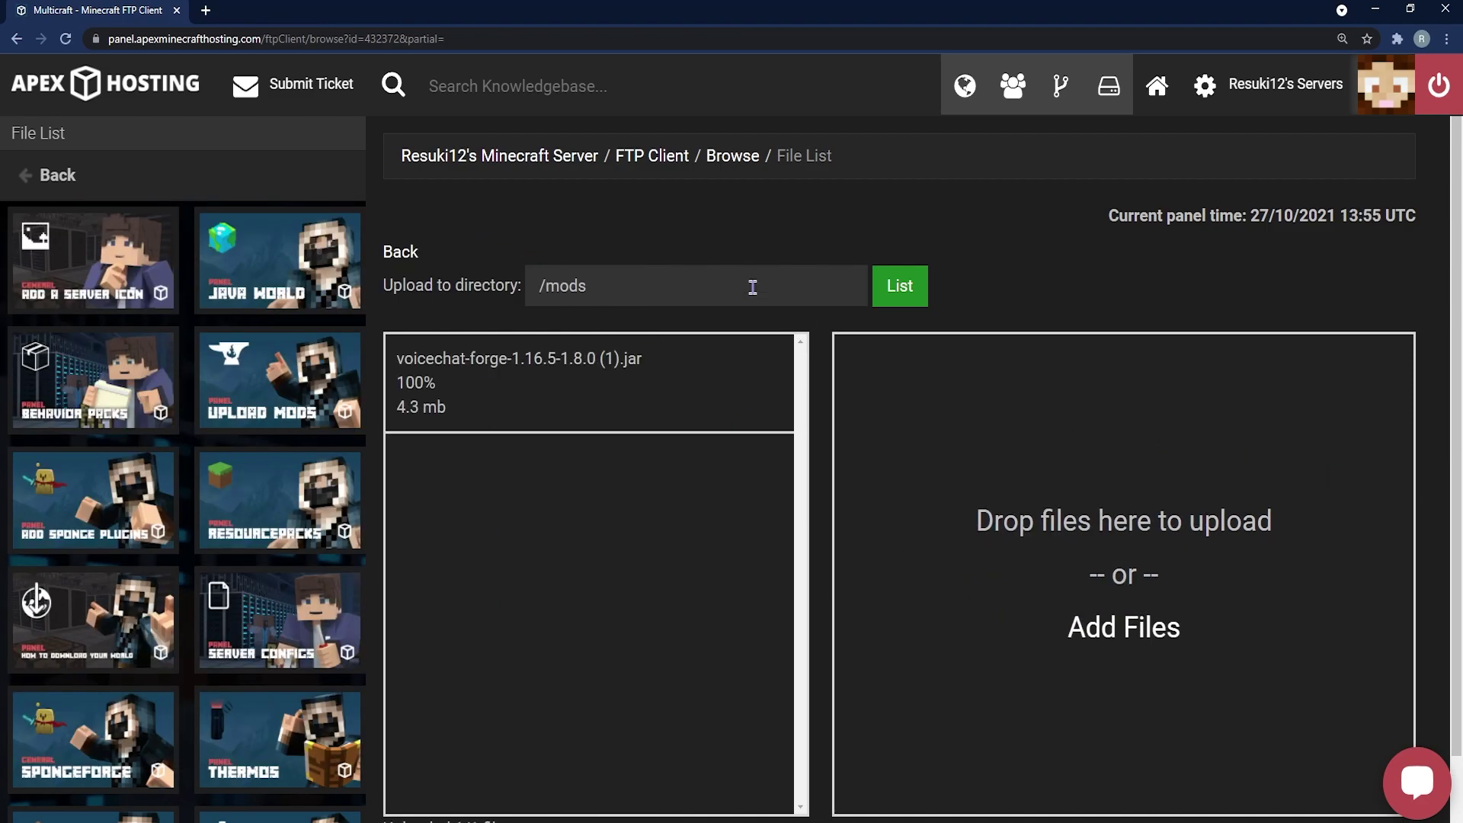
pyautogui.click(486, 163)
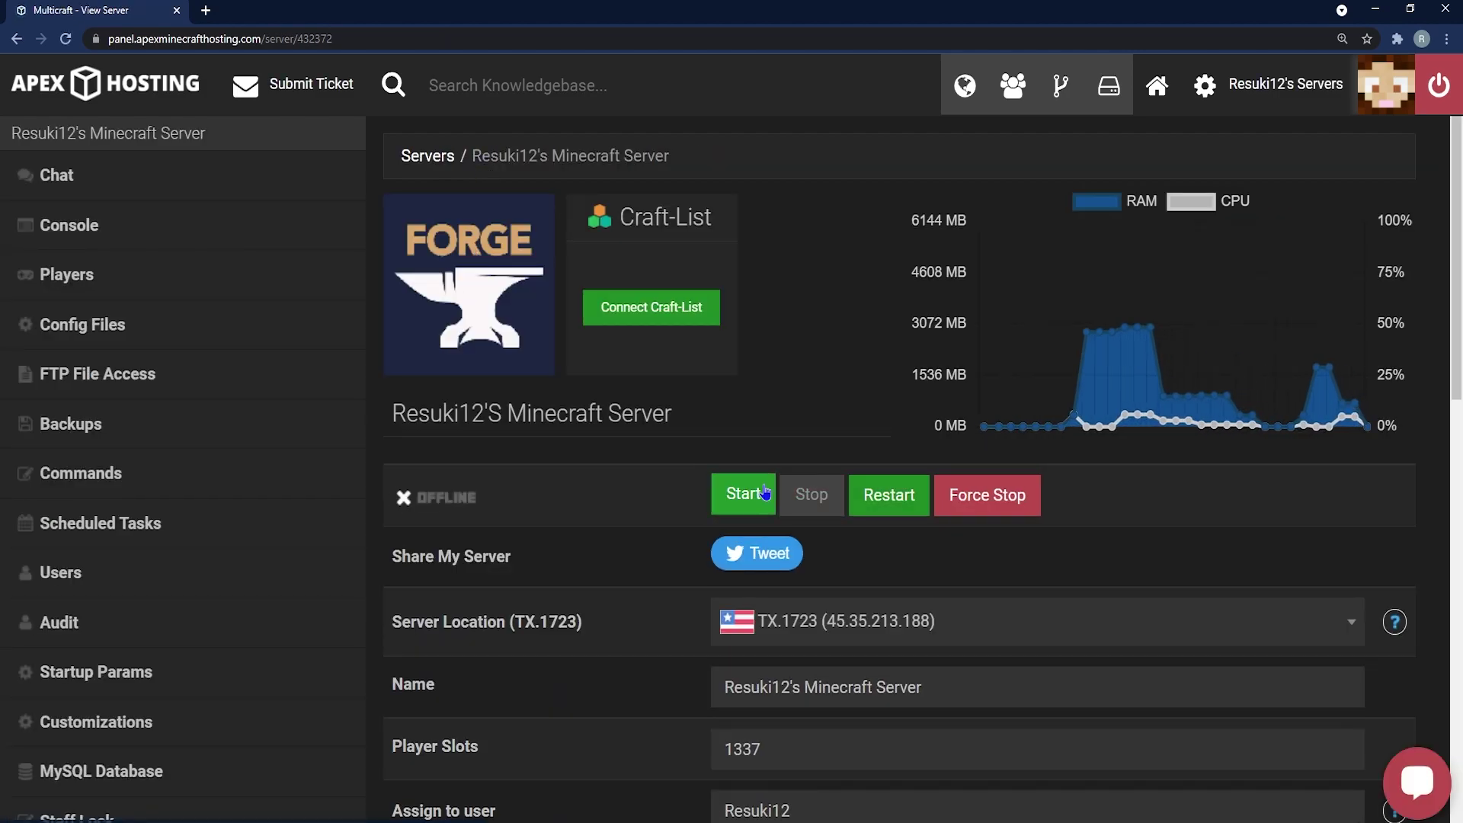
# - Restart the server, then find the Paper server's IP 45.35.213.188 and port 25618
pyautogui.click(890, 503)
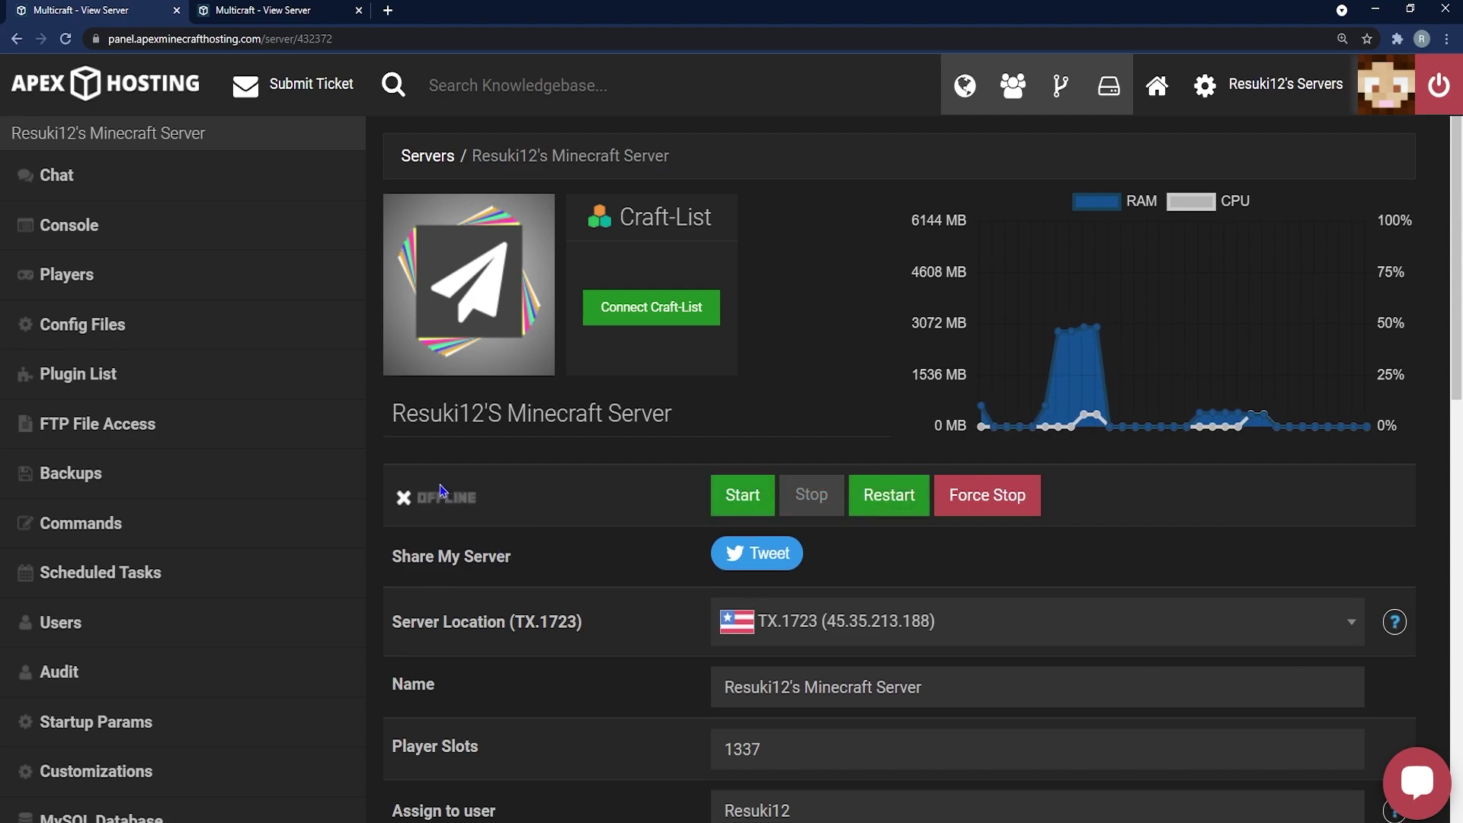
pyautogui.click(288, 6)
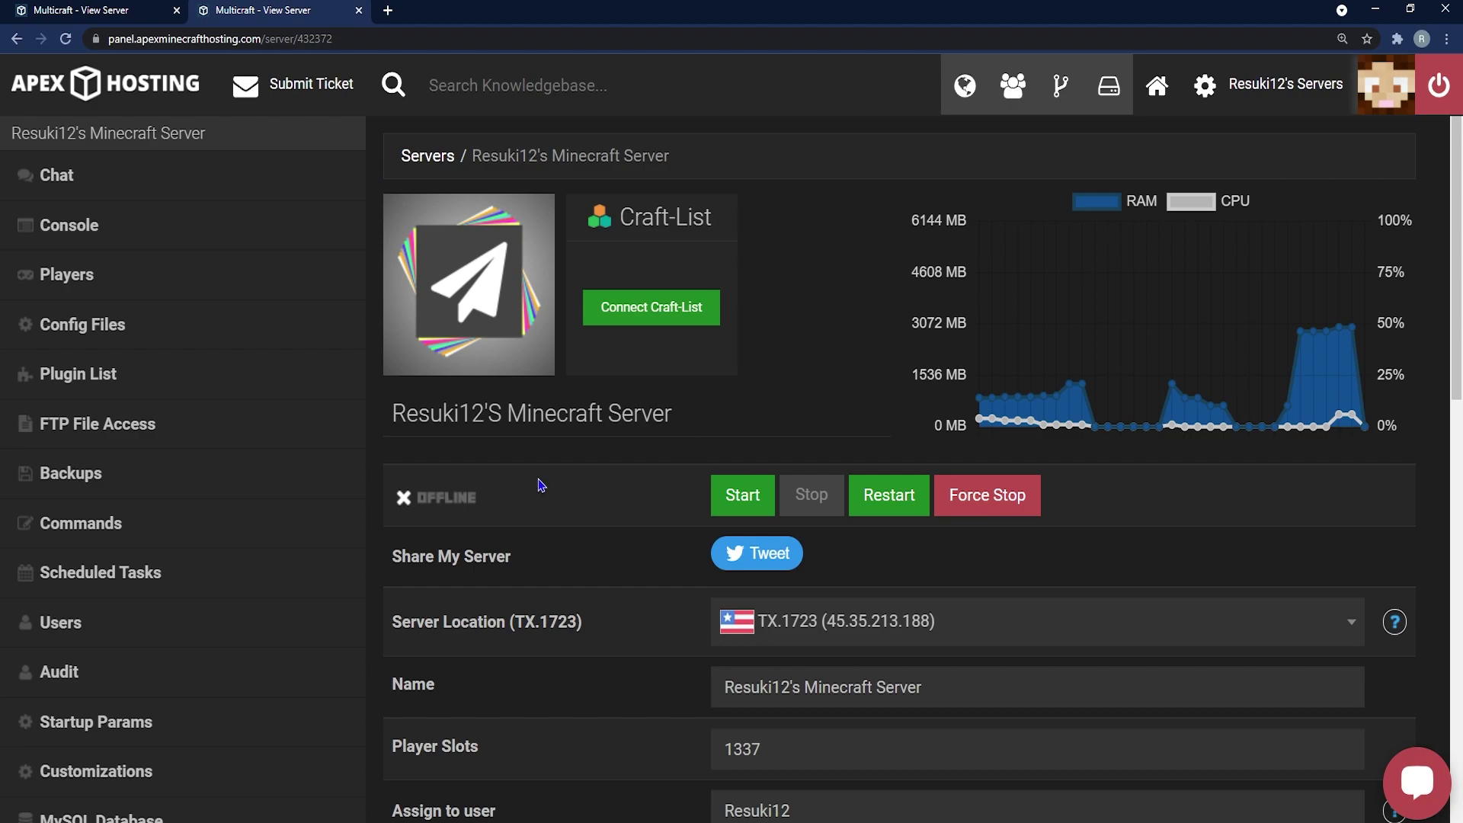
pyautogui.scroll(-7, 593, 482)
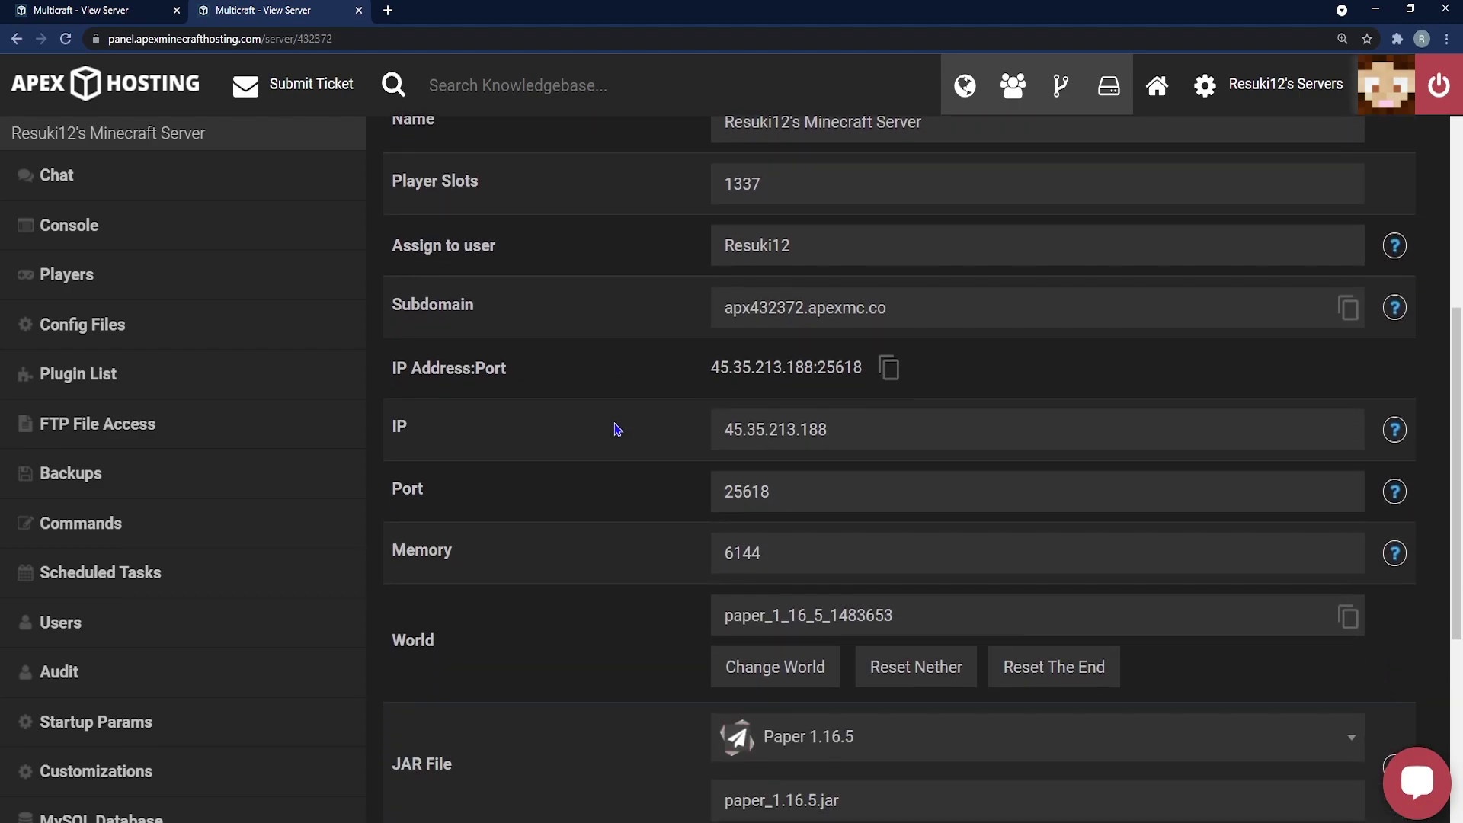
pyautogui.scroll(-2, 584, 539)
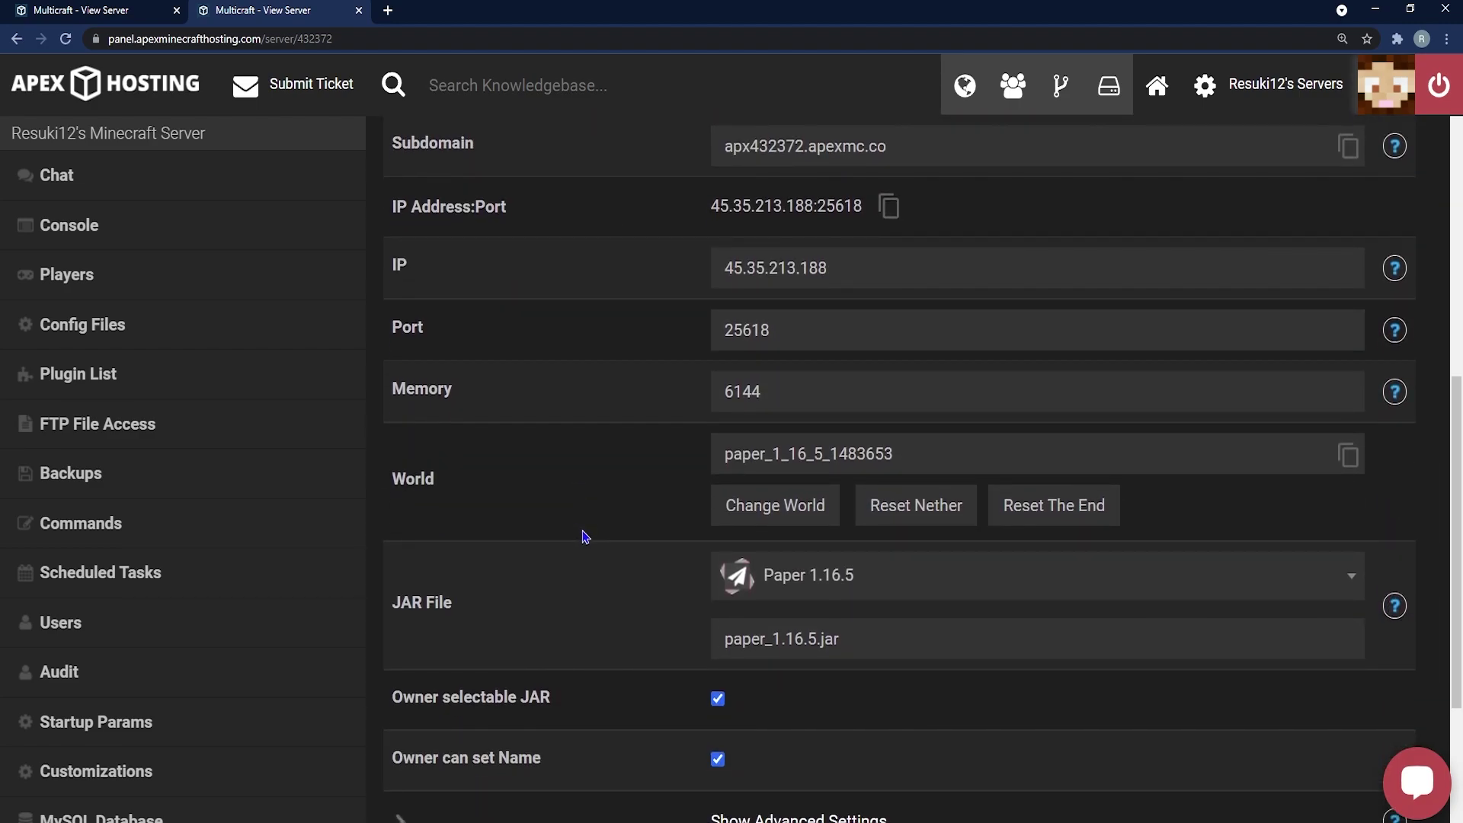
pyautogui.scroll(2, 580, 539)
pyautogui.scroll(1, 762, 400)
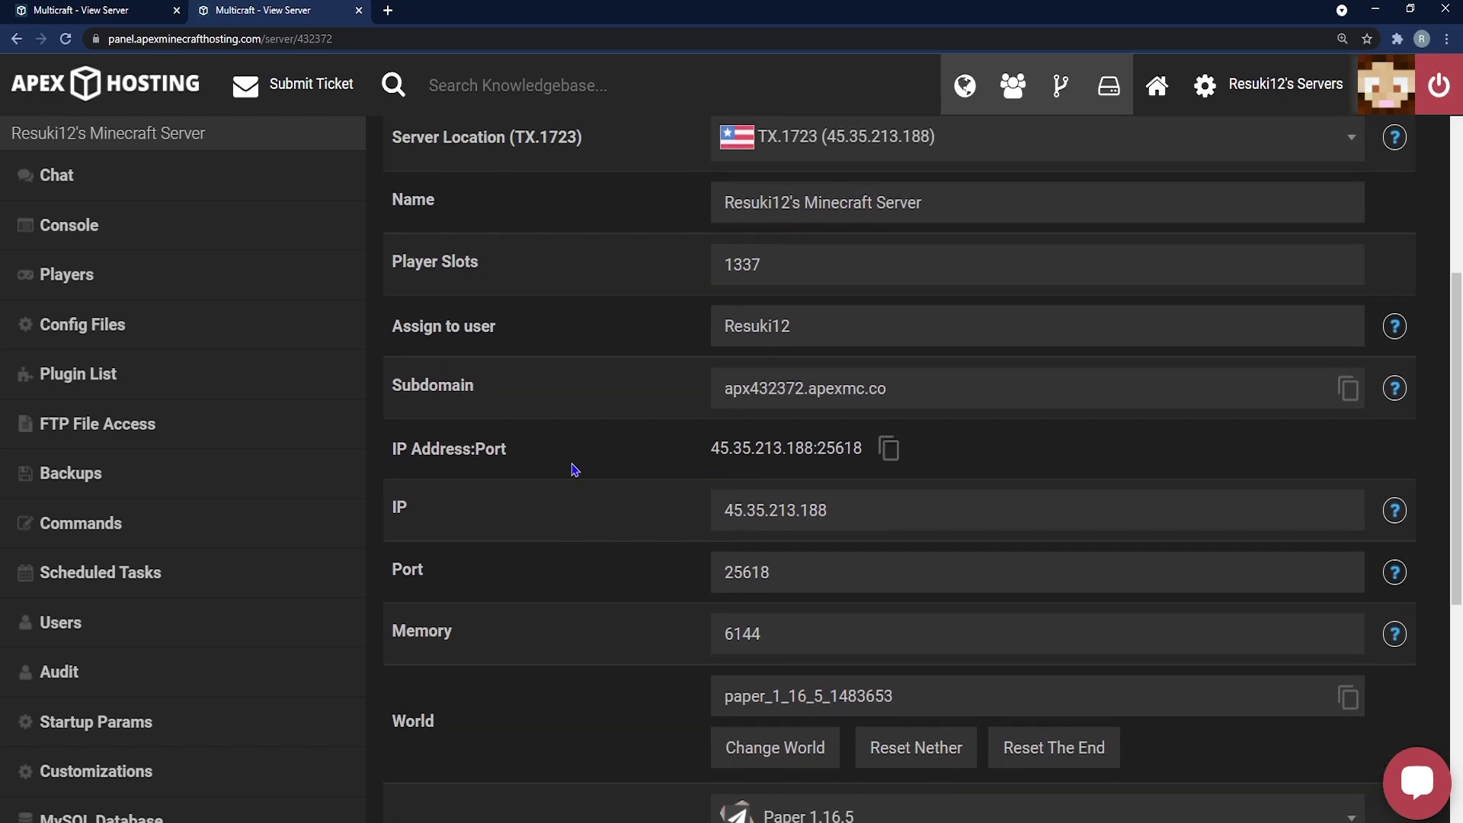
pyautogui.moveTo(526, 453); pyautogui.dragTo(392, 449)
pyautogui.click(411, 528)
pyautogui.moveTo(411, 528); pyautogui.dragTo(477, 513)
pyautogui.click(487, 513)
pyautogui.scroll(6, 535, 584)
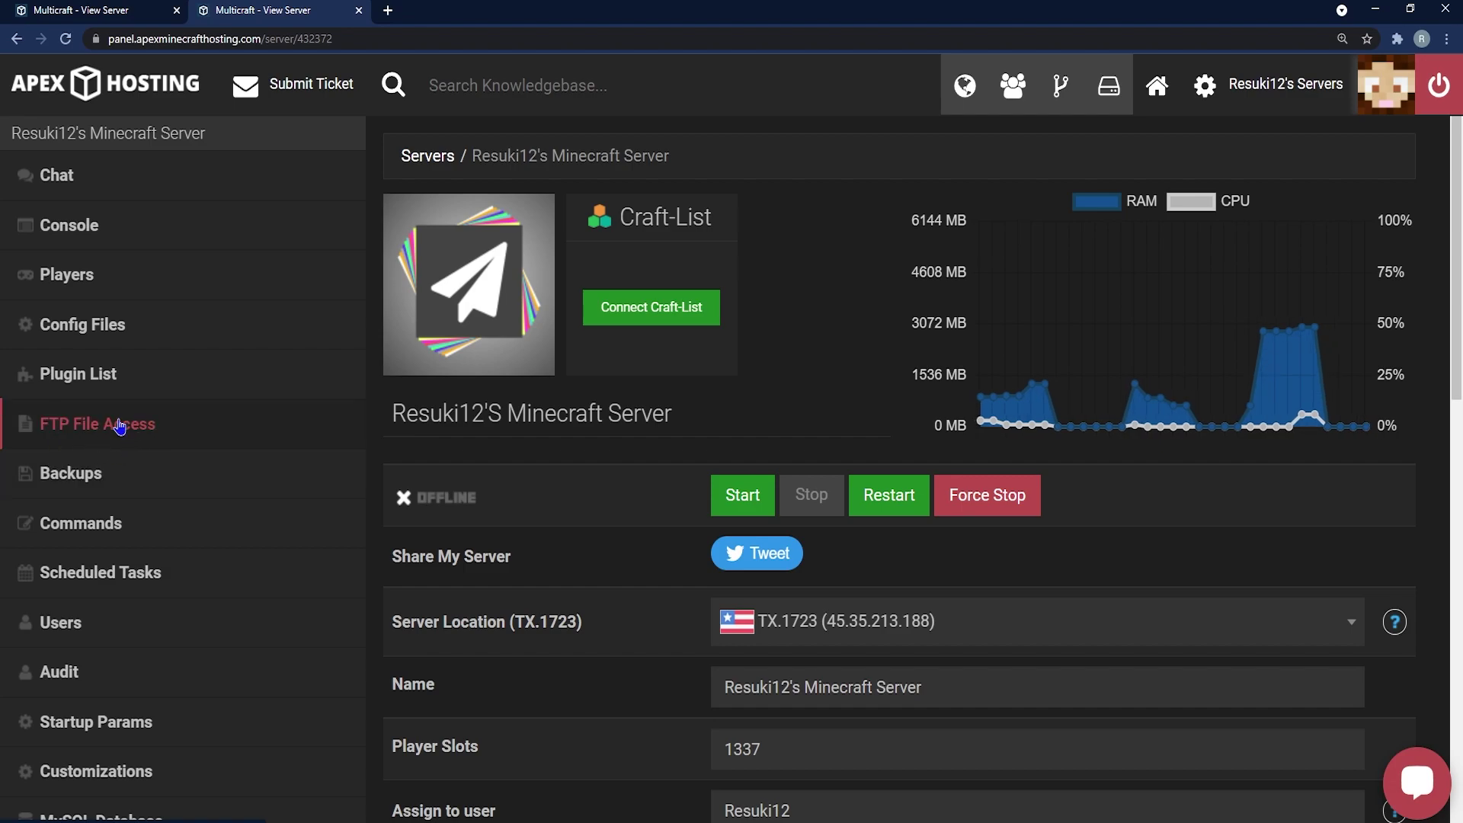
# - Browse the FTP files through plugins/voicechat and world/serverconfig to the voicechat server config
pyautogui.click(142, 428)
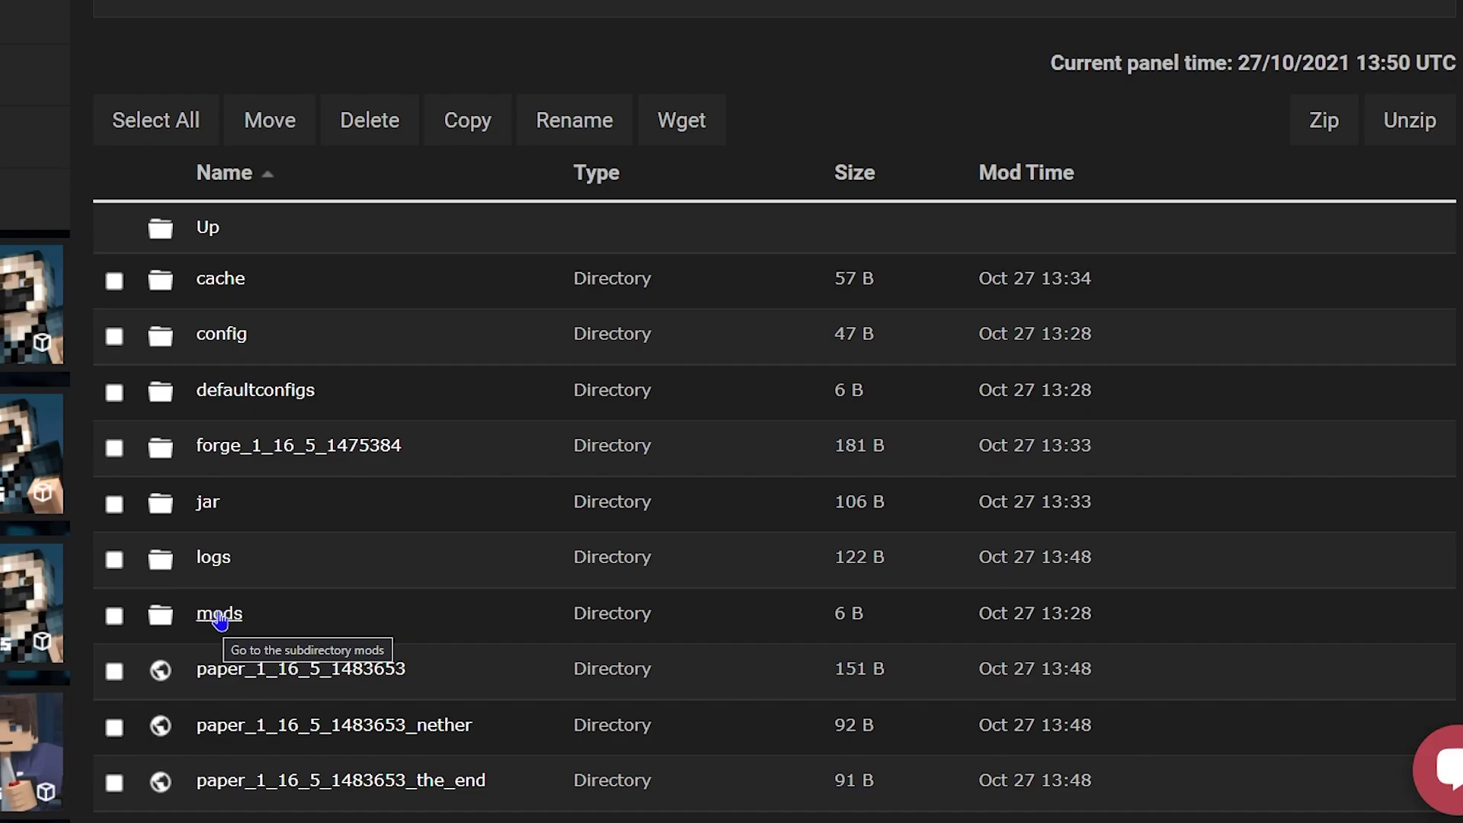
pyautogui.scroll(-5, 219, 621)
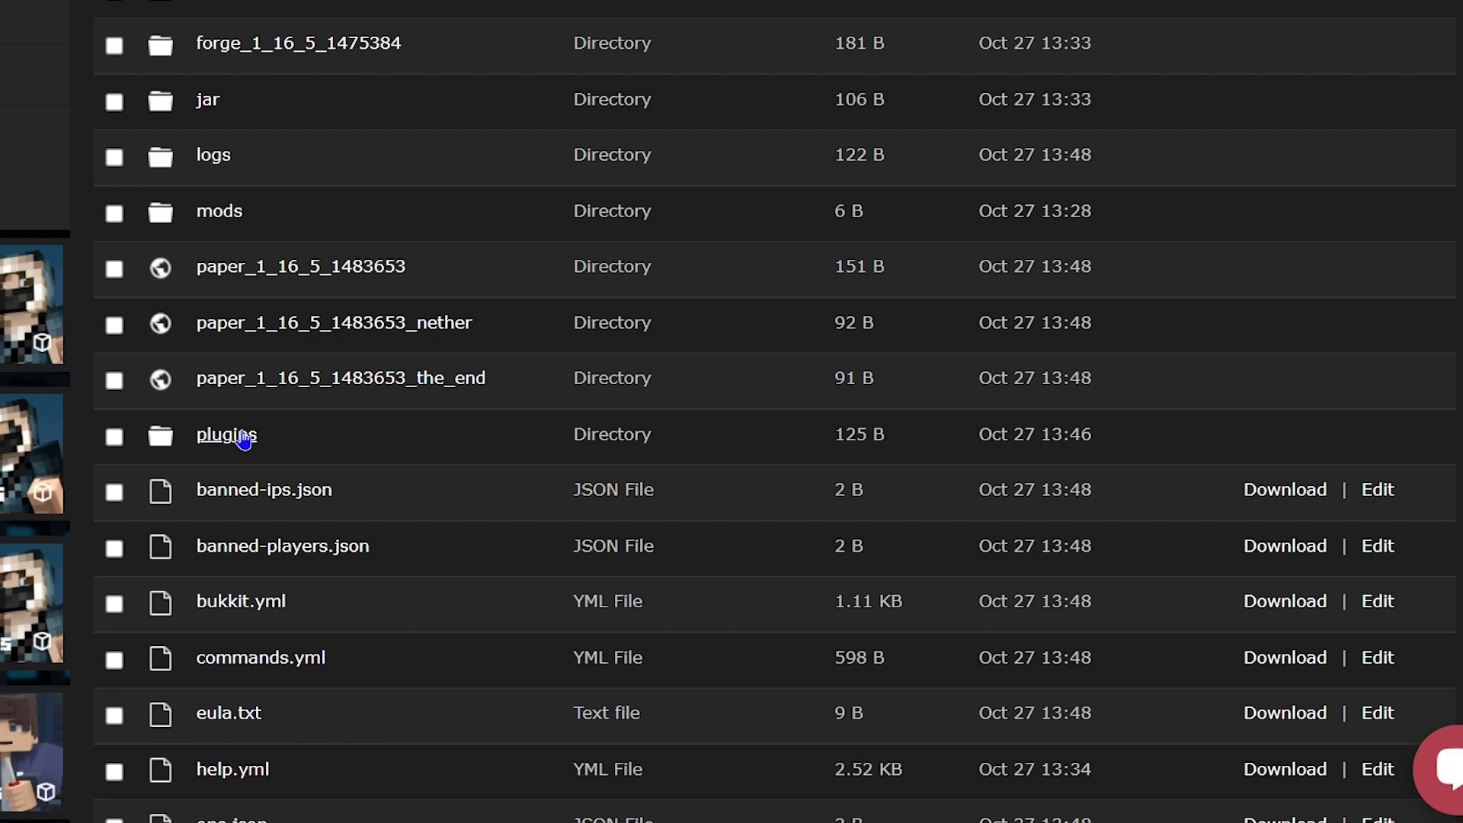
pyautogui.click(242, 438)
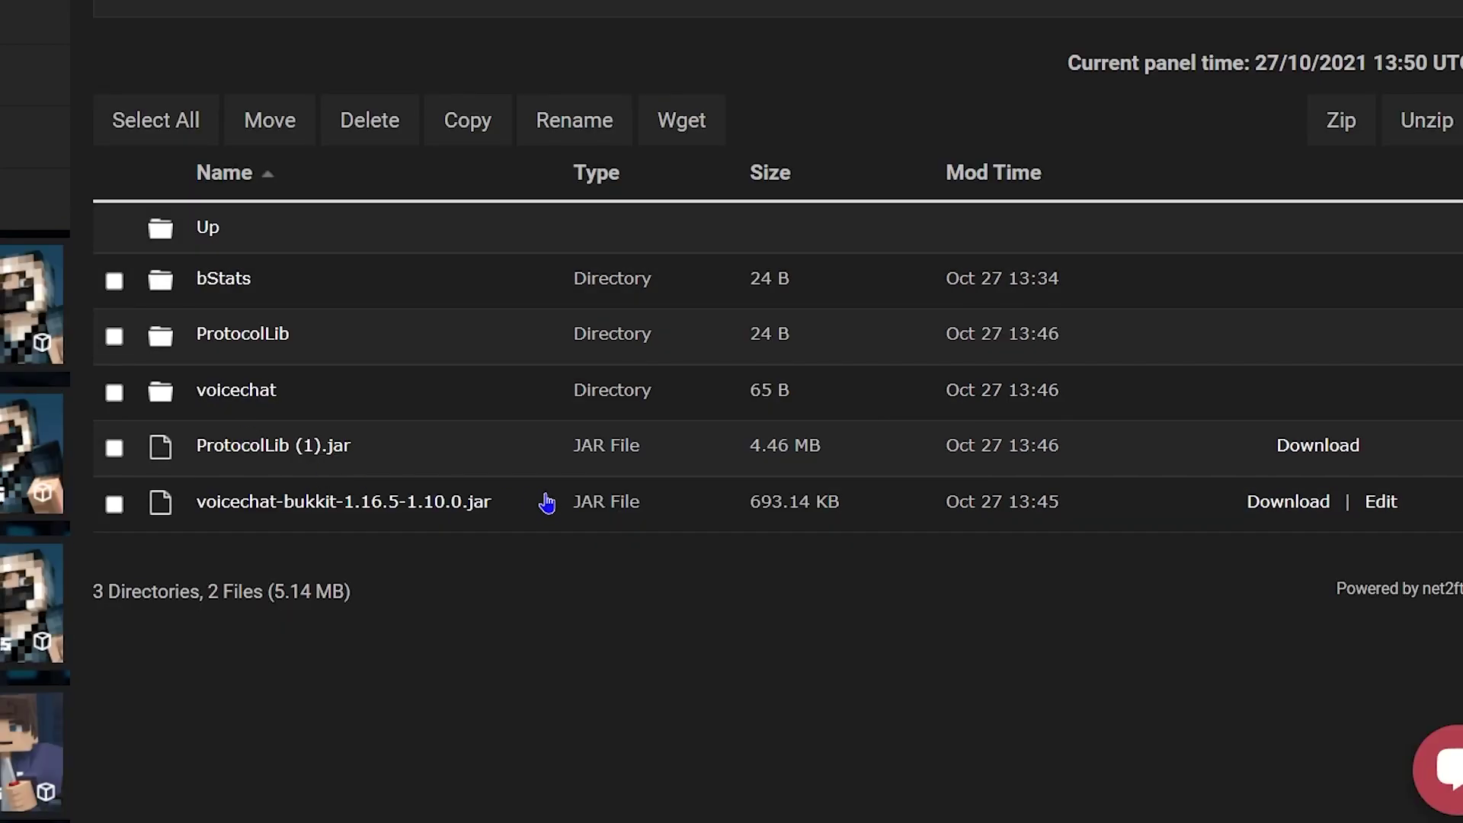
pyautogui.click(253, 395)
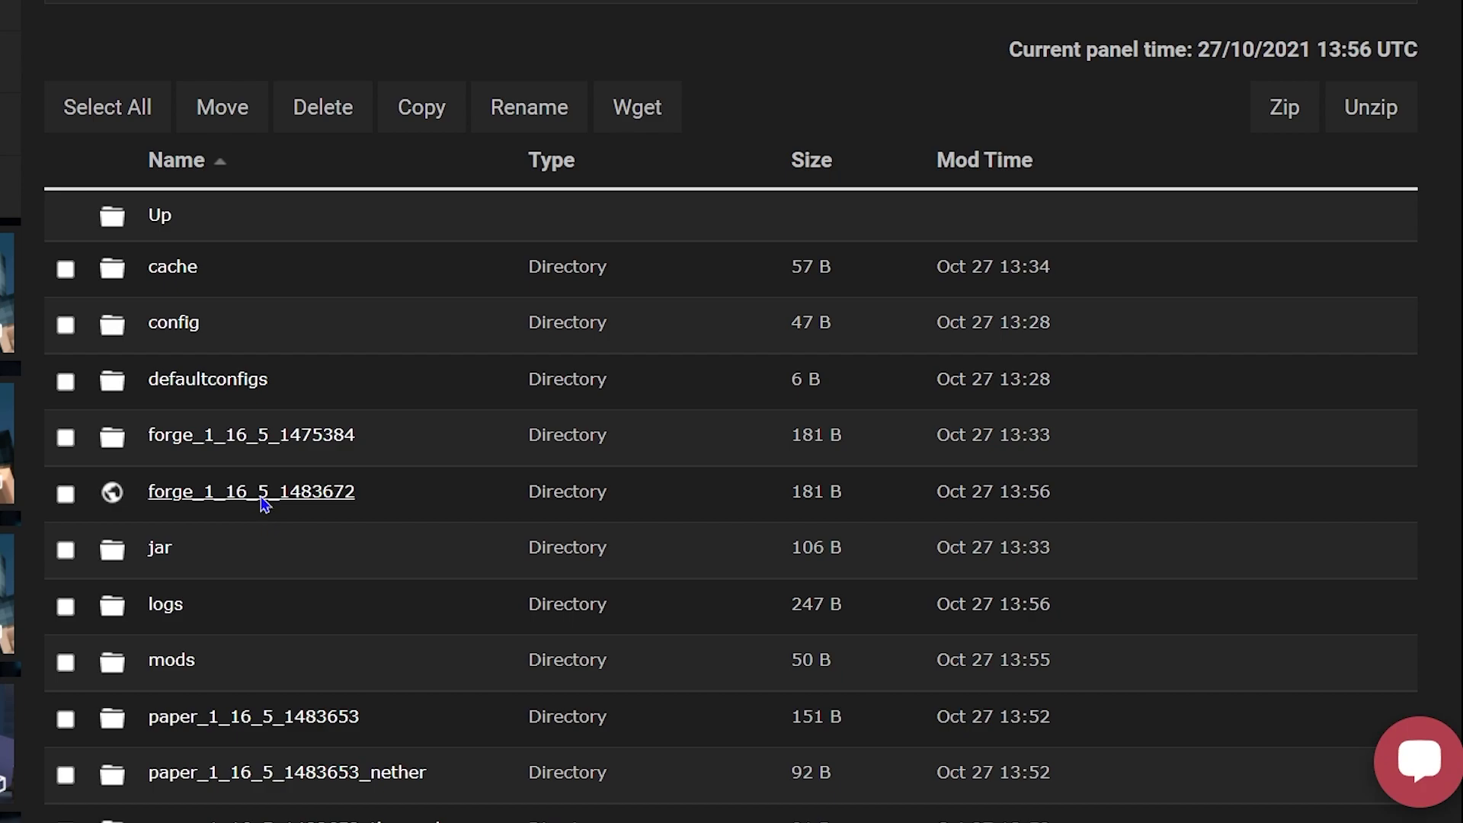
pyautogui.click(292, 509)
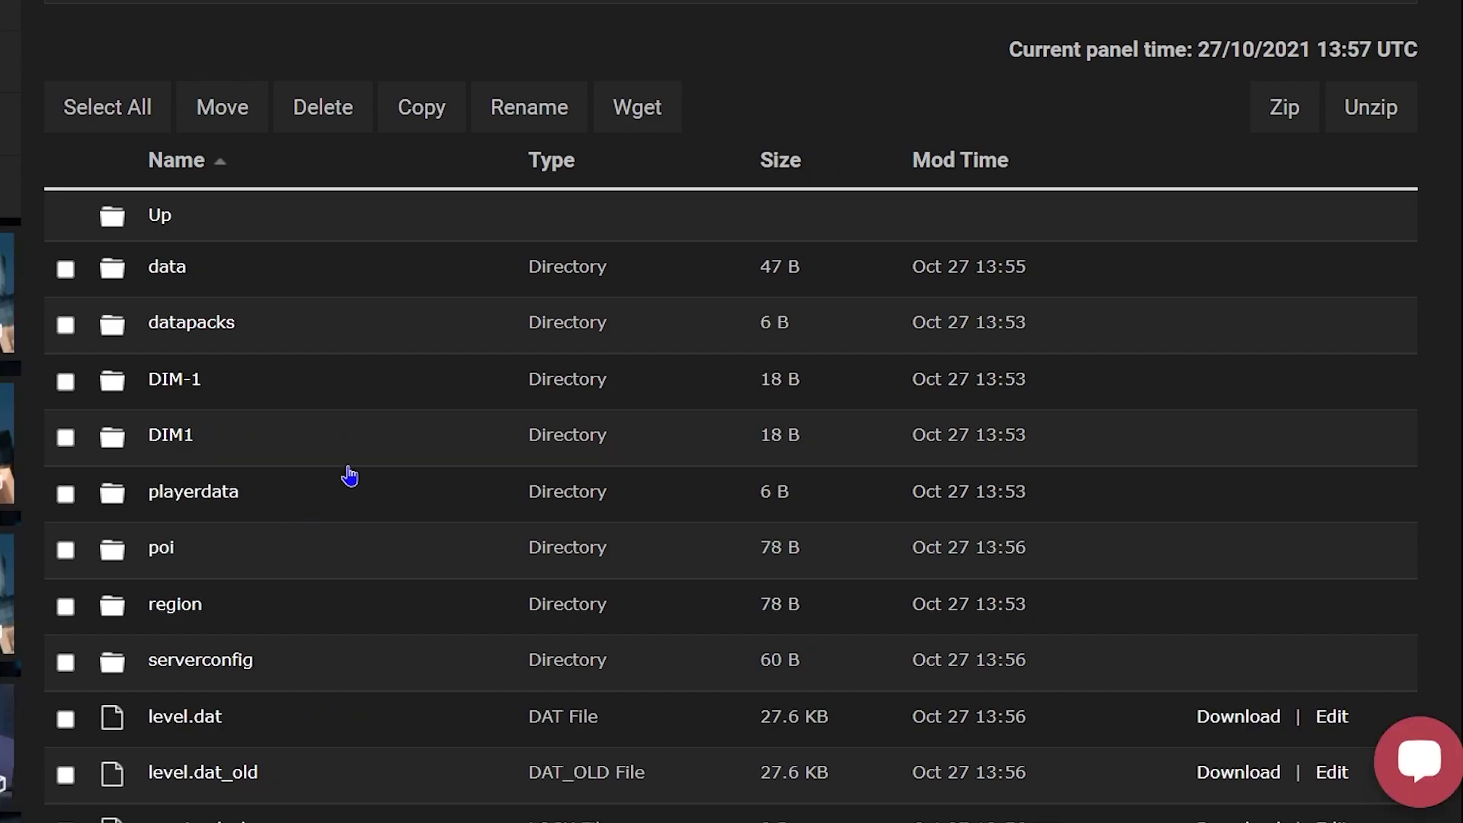
pyautogui.scroll(-2, 342, 499)
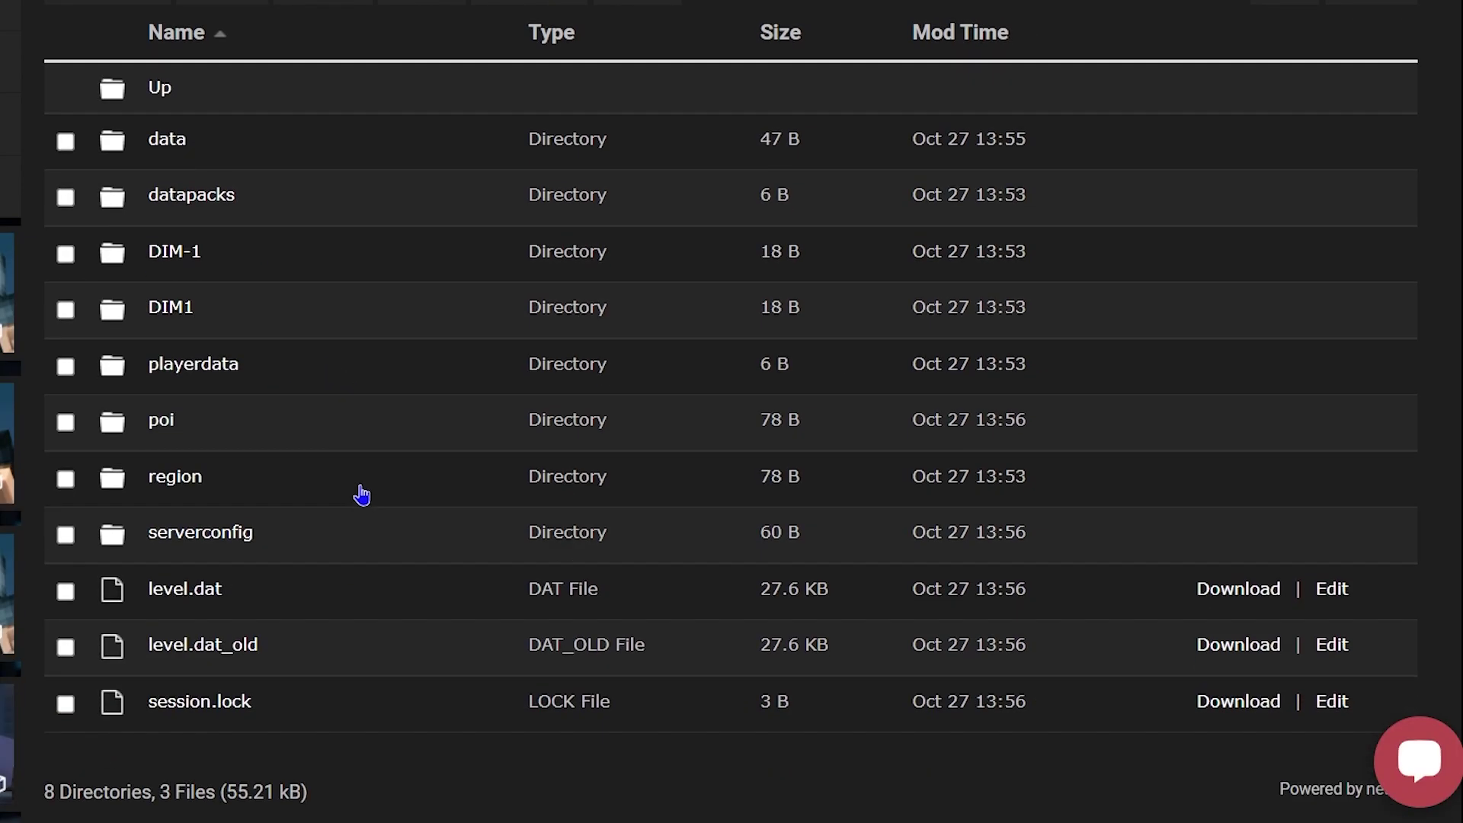
pyautogui.click(211, 545)
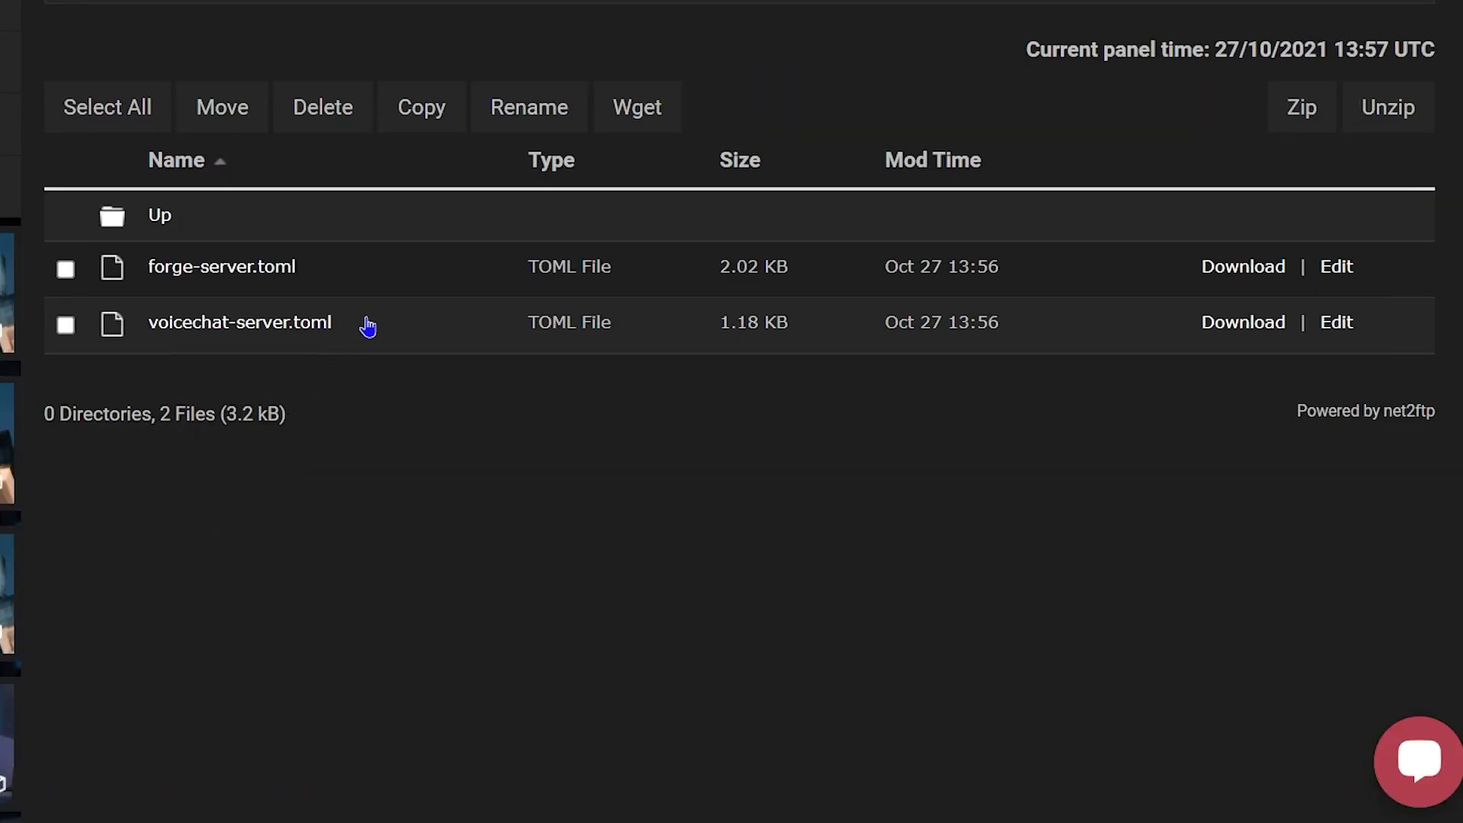
pyautogui.moveTo(362, 321); pyautogui.dragTo(147, 322)
pyautogui.click(421, 340)
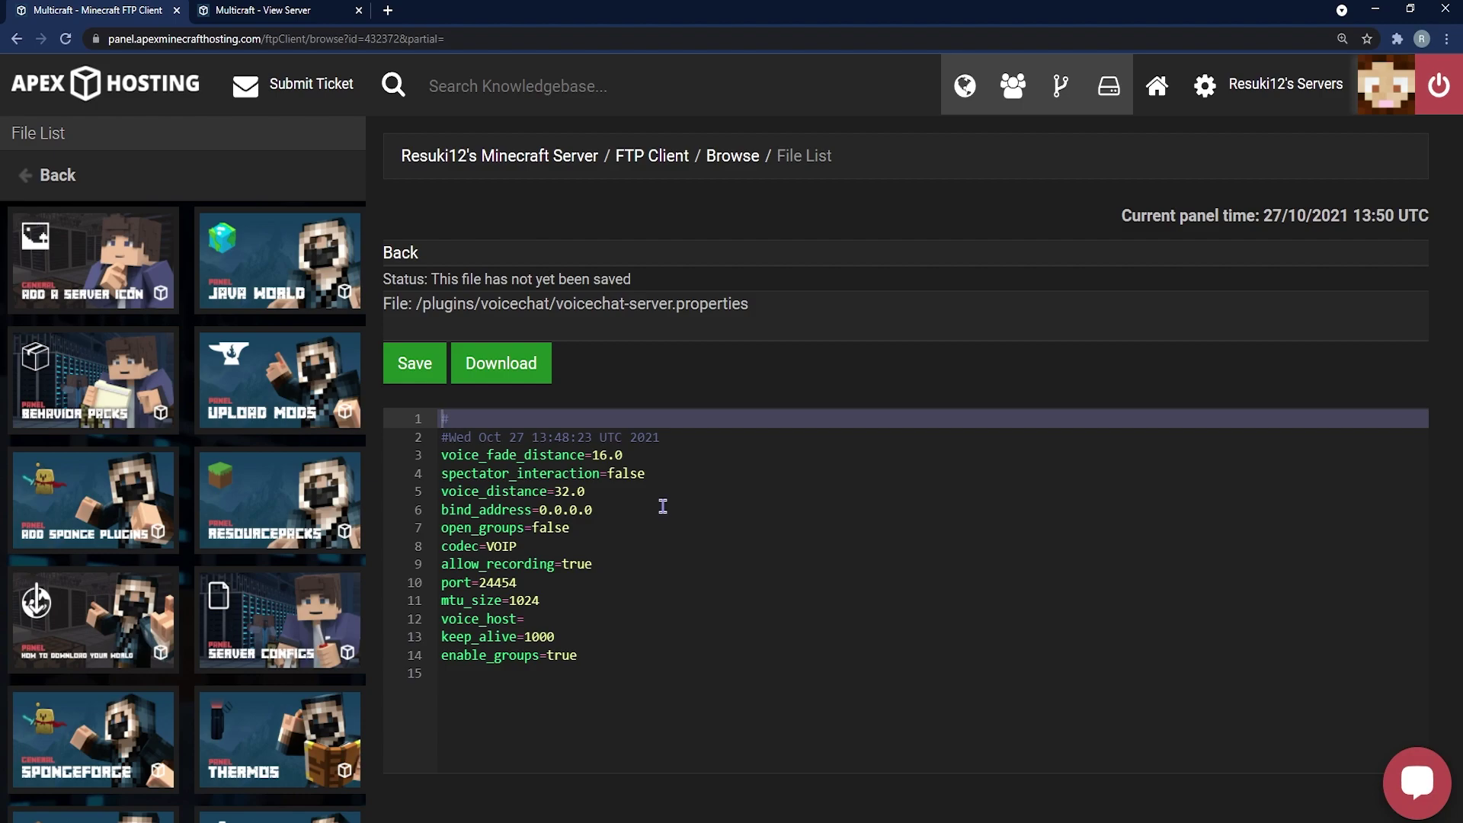
# - Replace the bind_address value with the server IP 45.35.213.188
pyautogui.click(604, 516)
pyautogui.press('BackSpace')
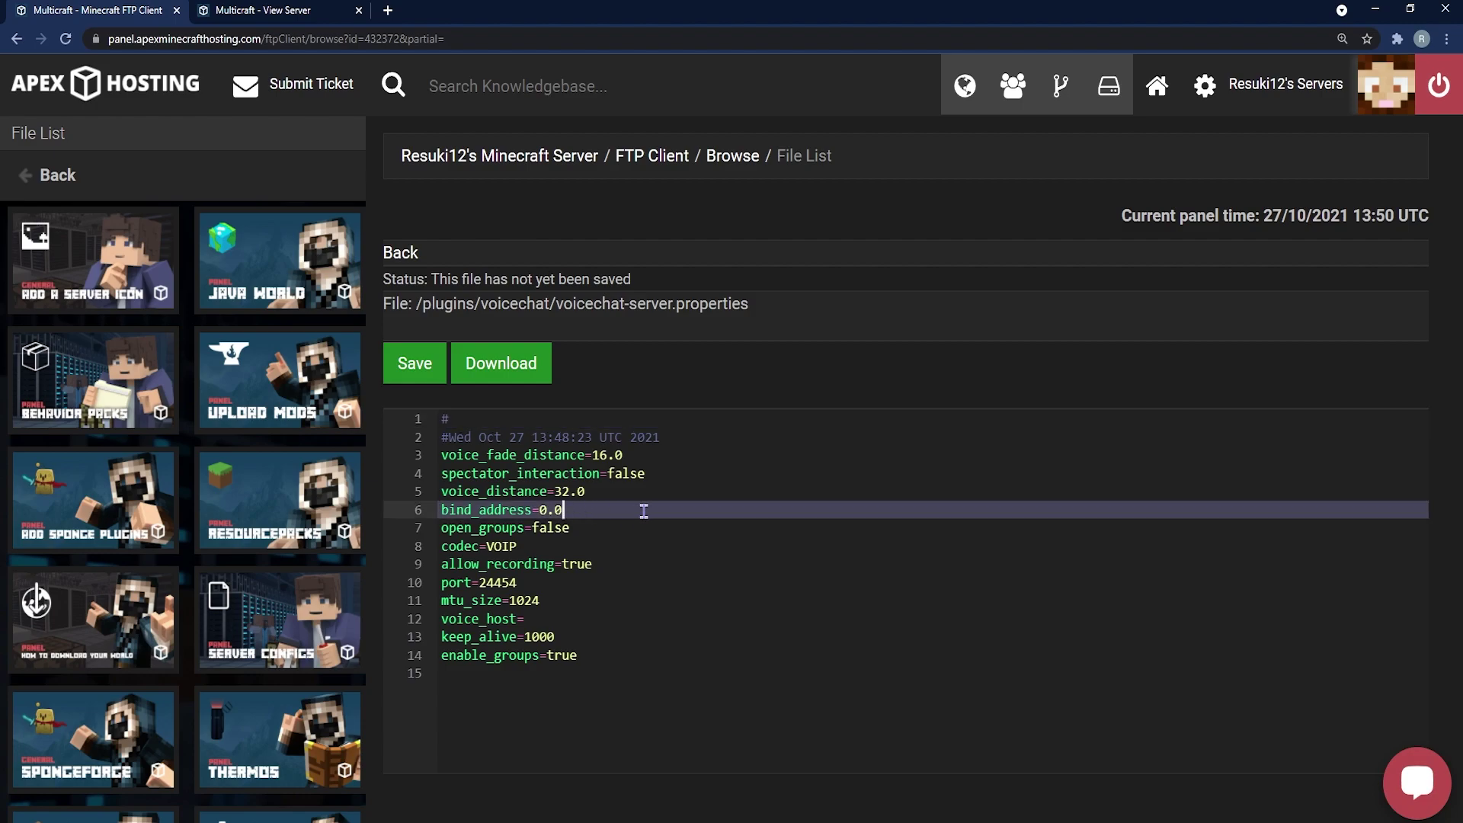
pyautogui.click(320, 9)
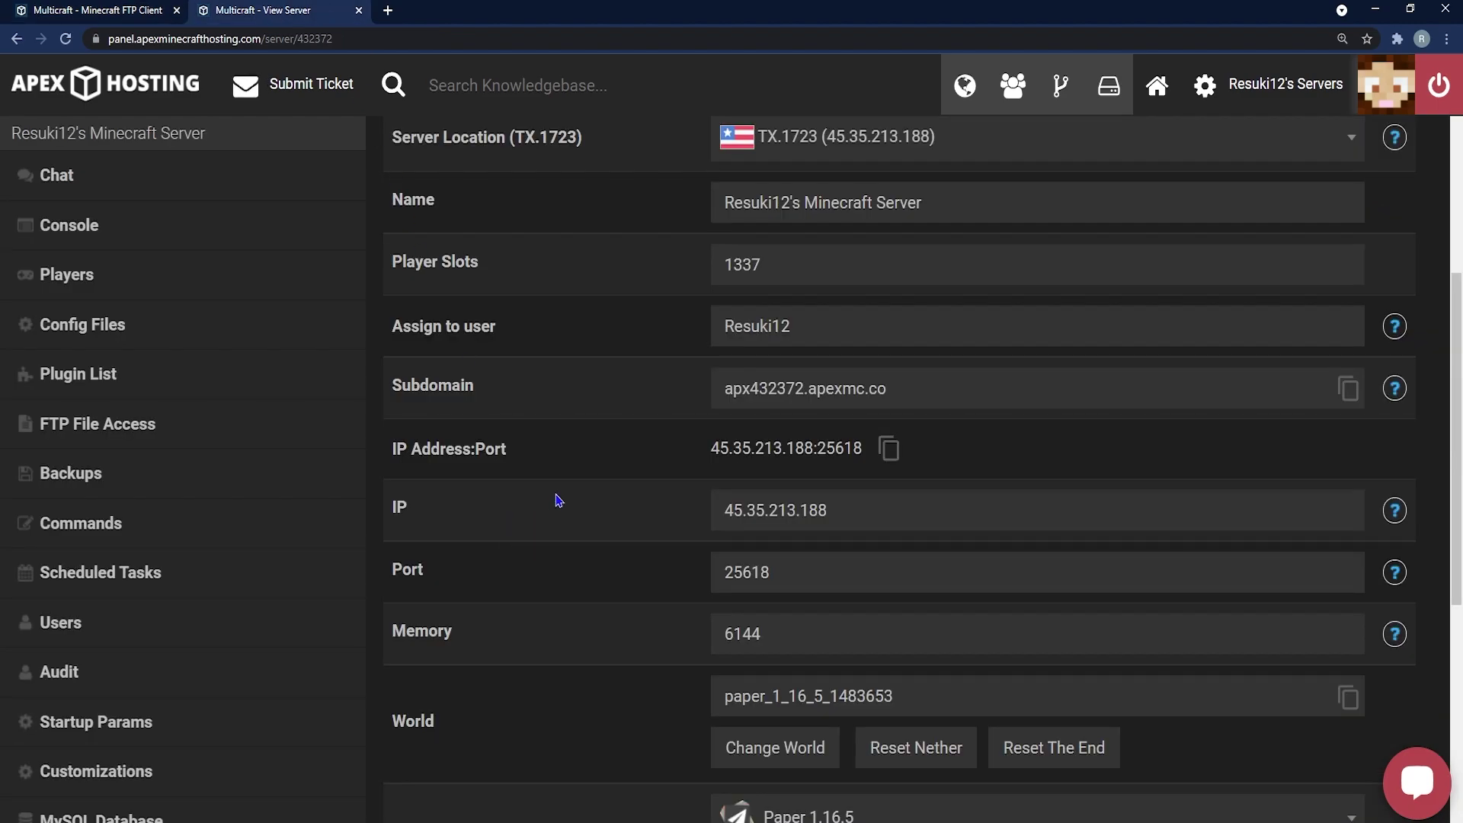
pyautogui.moveTo(847, 510); pyautogui.dragTo(673, 510)
pyautogui.hotkey('ctrl', 'c')
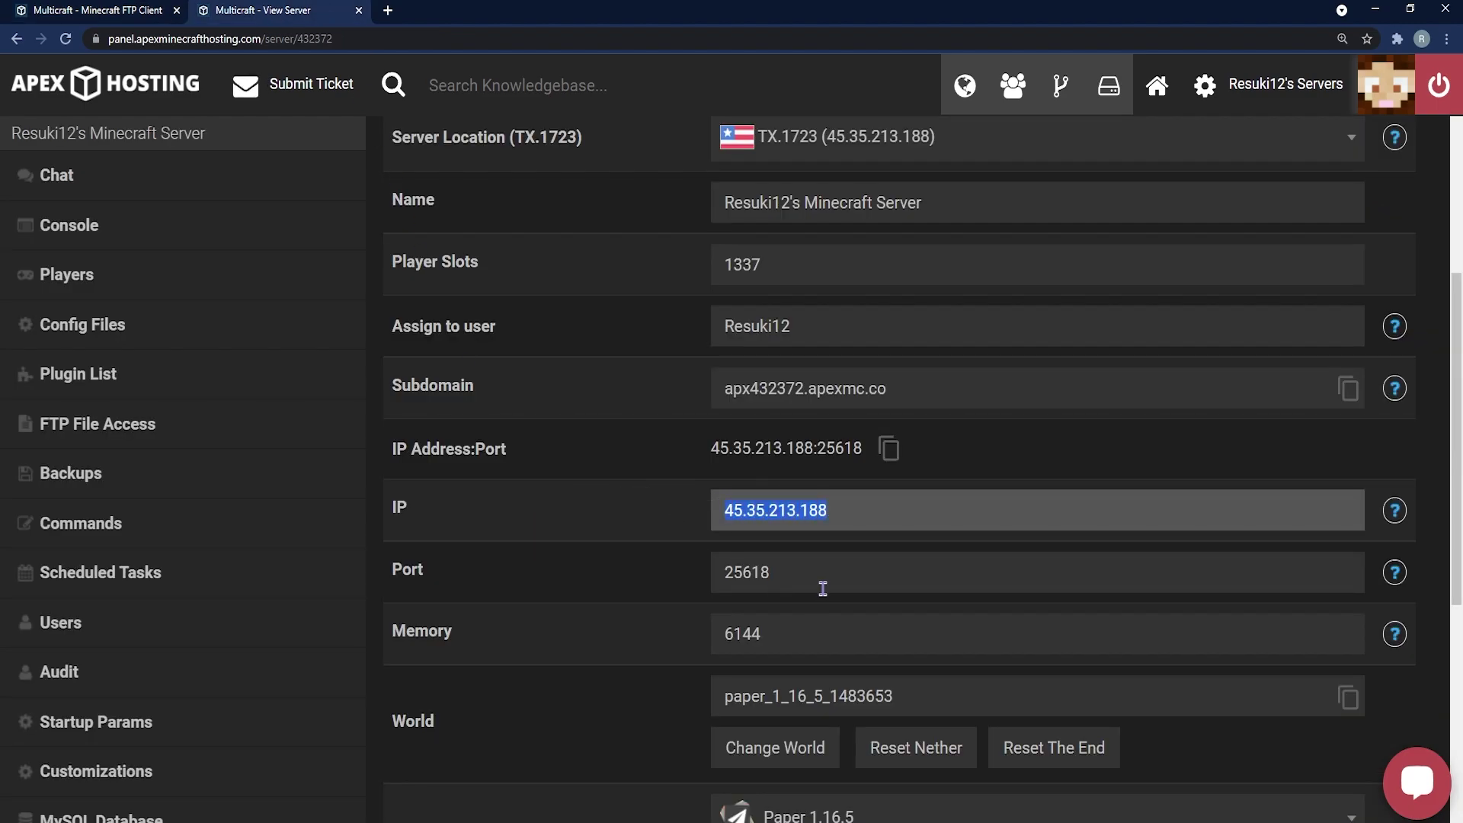
pyautogui.click(143, 10)
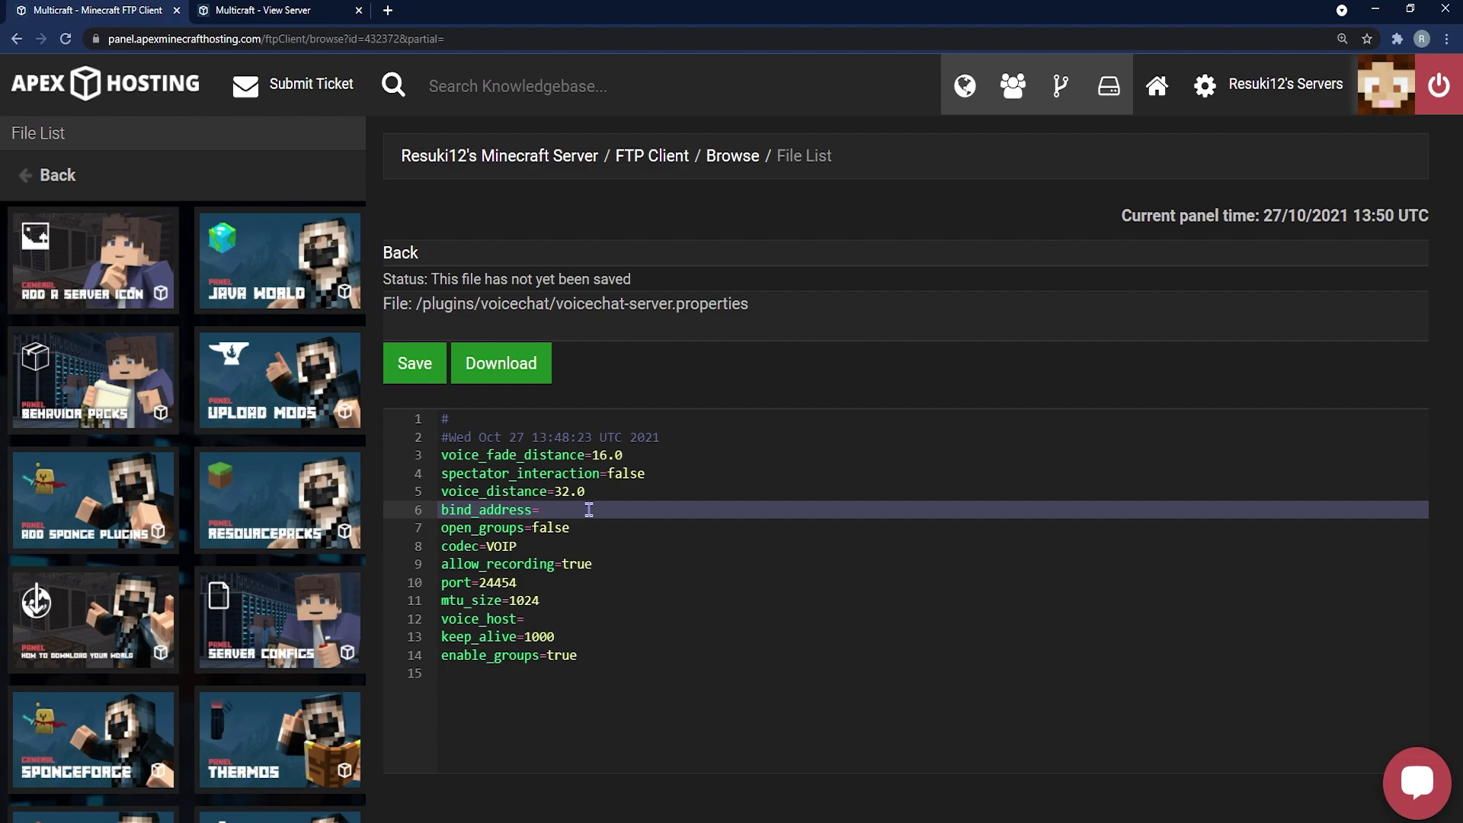
pyautogui.hotkey('ctrl', 'v')
# - Set the voice chat port to 25618, save the file, and return to the overview
pyautogui.click(460, 584)
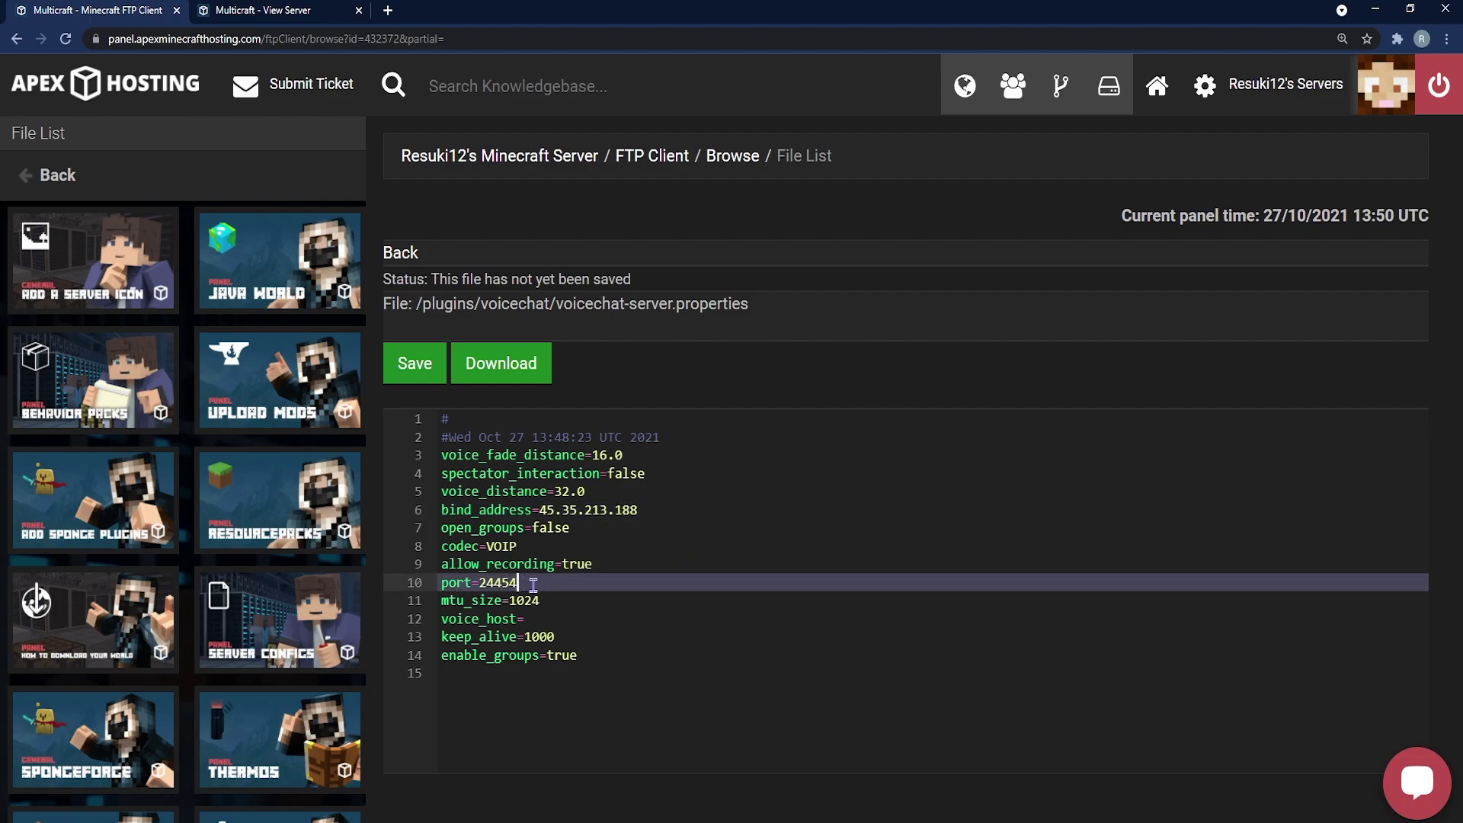
pyautogui.click(255, 10)
pyautogui.moveTo(864, 450); pyautogui.dragTo(820, 469)
pyautogui.hotkey('ctrl', 'c')
pyautogui.click(97, 12)
pyautogui.hotkey('ctrl', 'v')
pyautogui.click(416, 357)
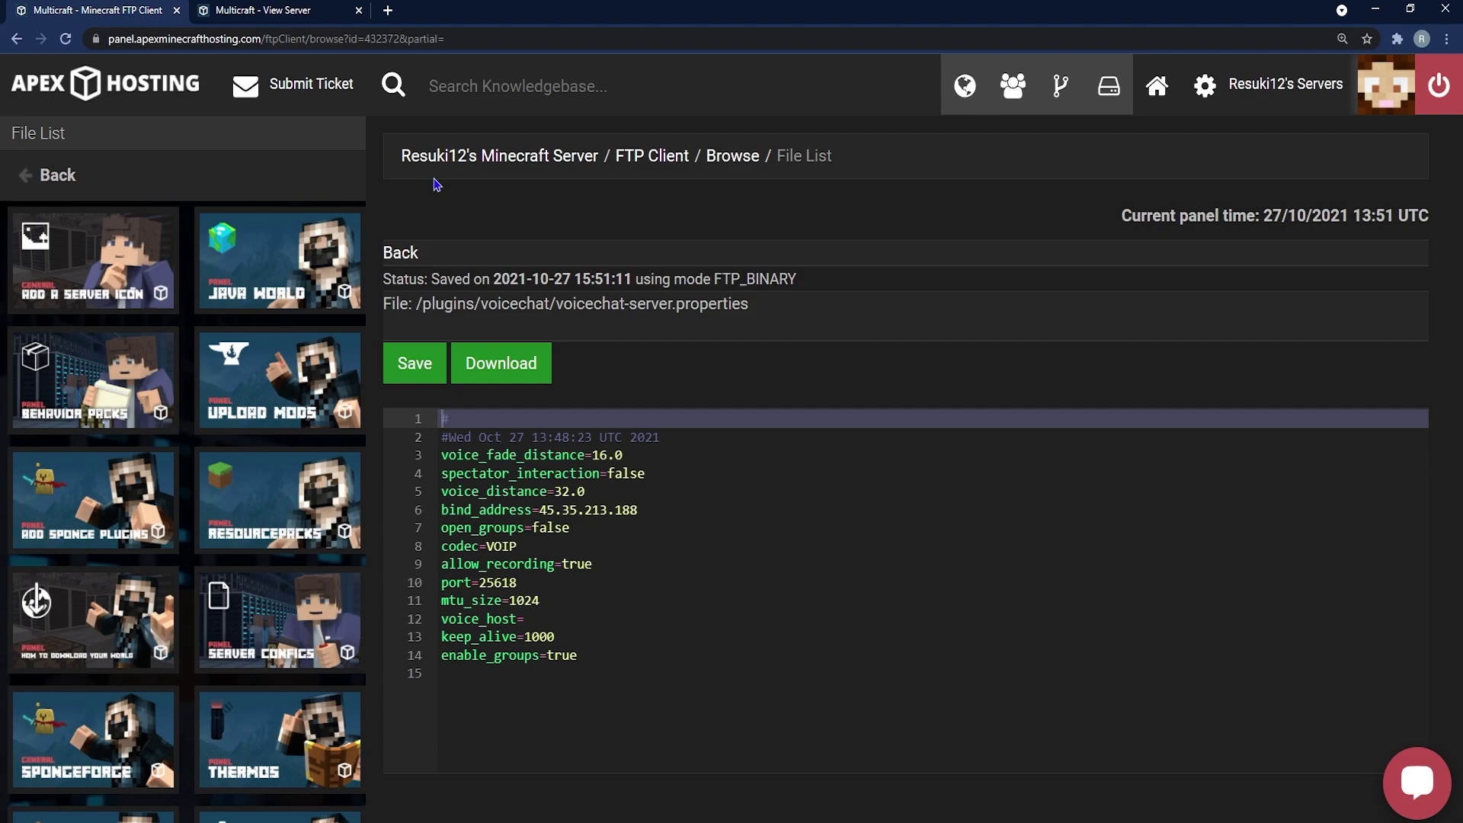
pyautogui.click(495, 162)
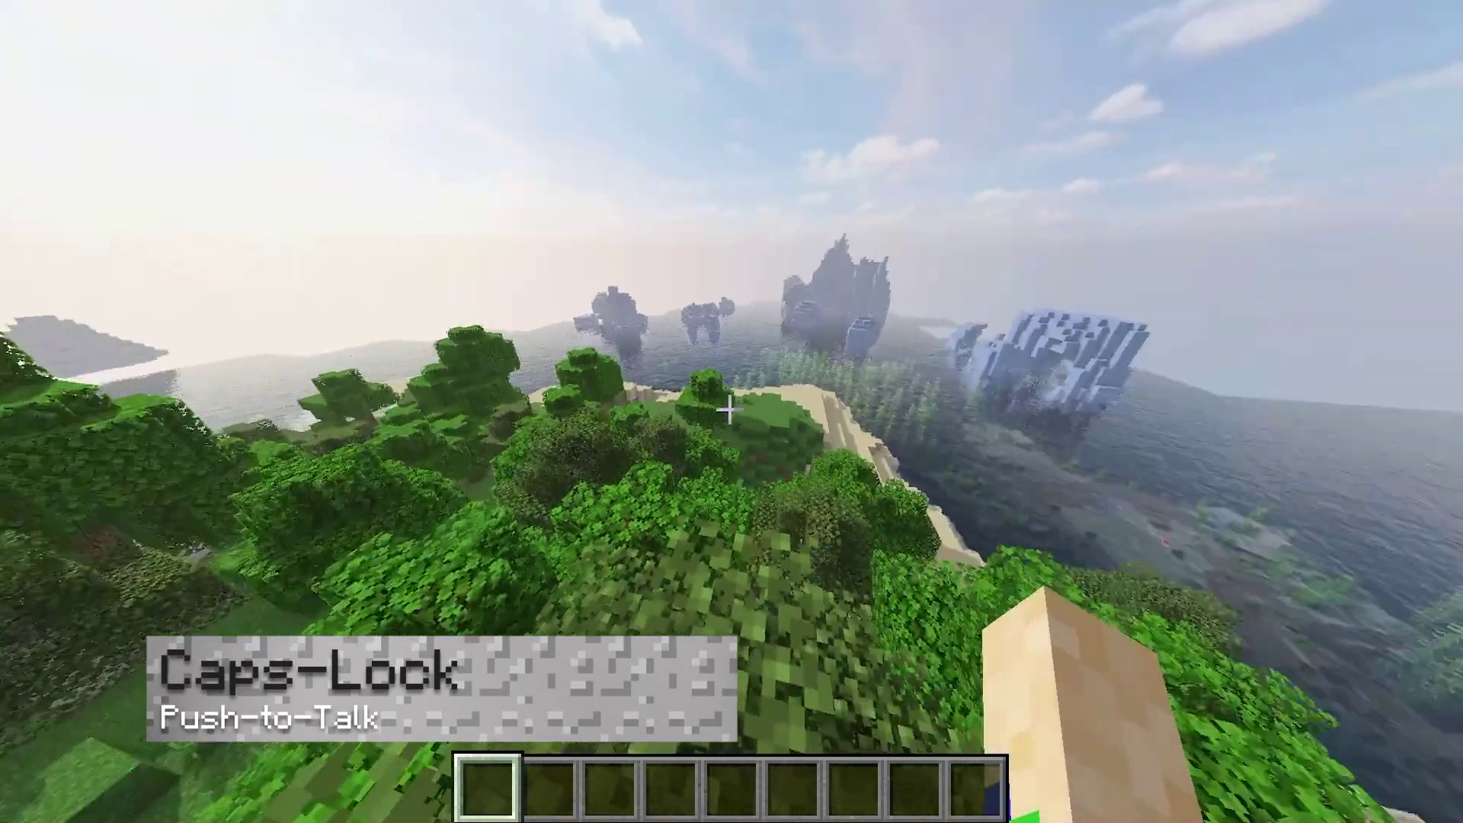
# - Talk in voice chat using Caps Lock push-to-talk
pyautogui.press('capslock')
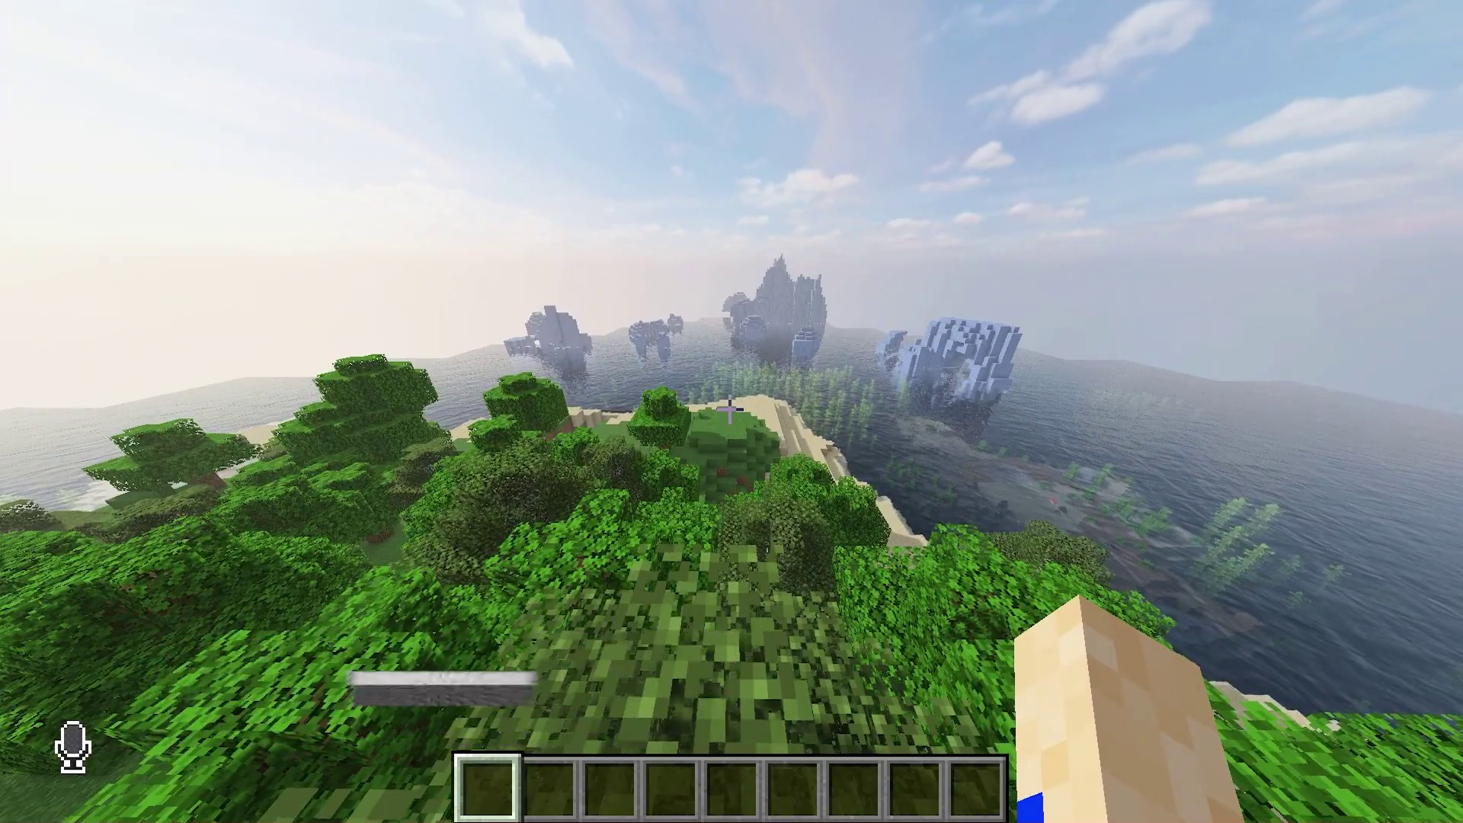
pyautogui.moveTo(730, 411)
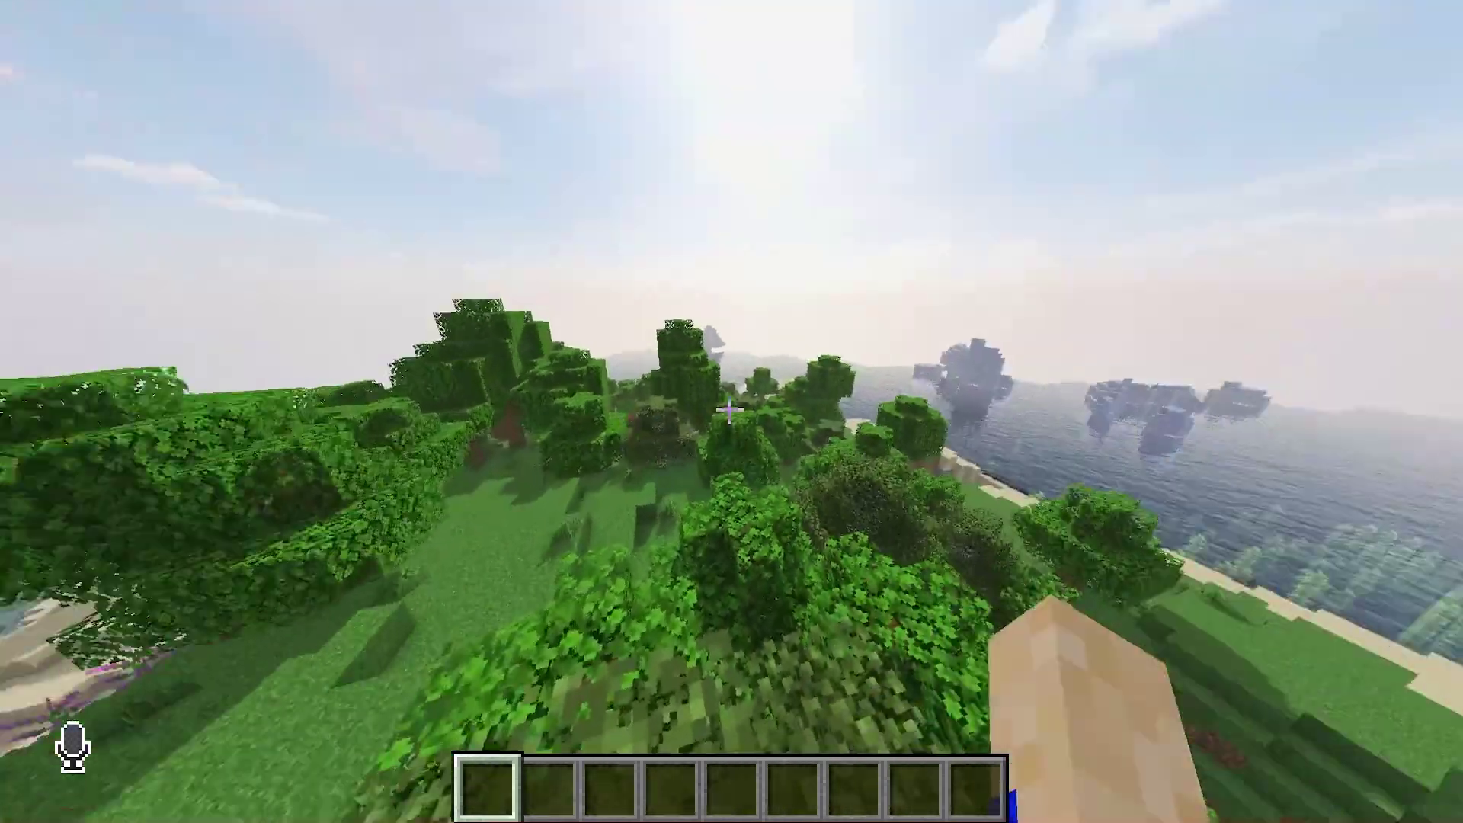
pyautogui.click(730, 412)
pyautogui.click(730, 412)
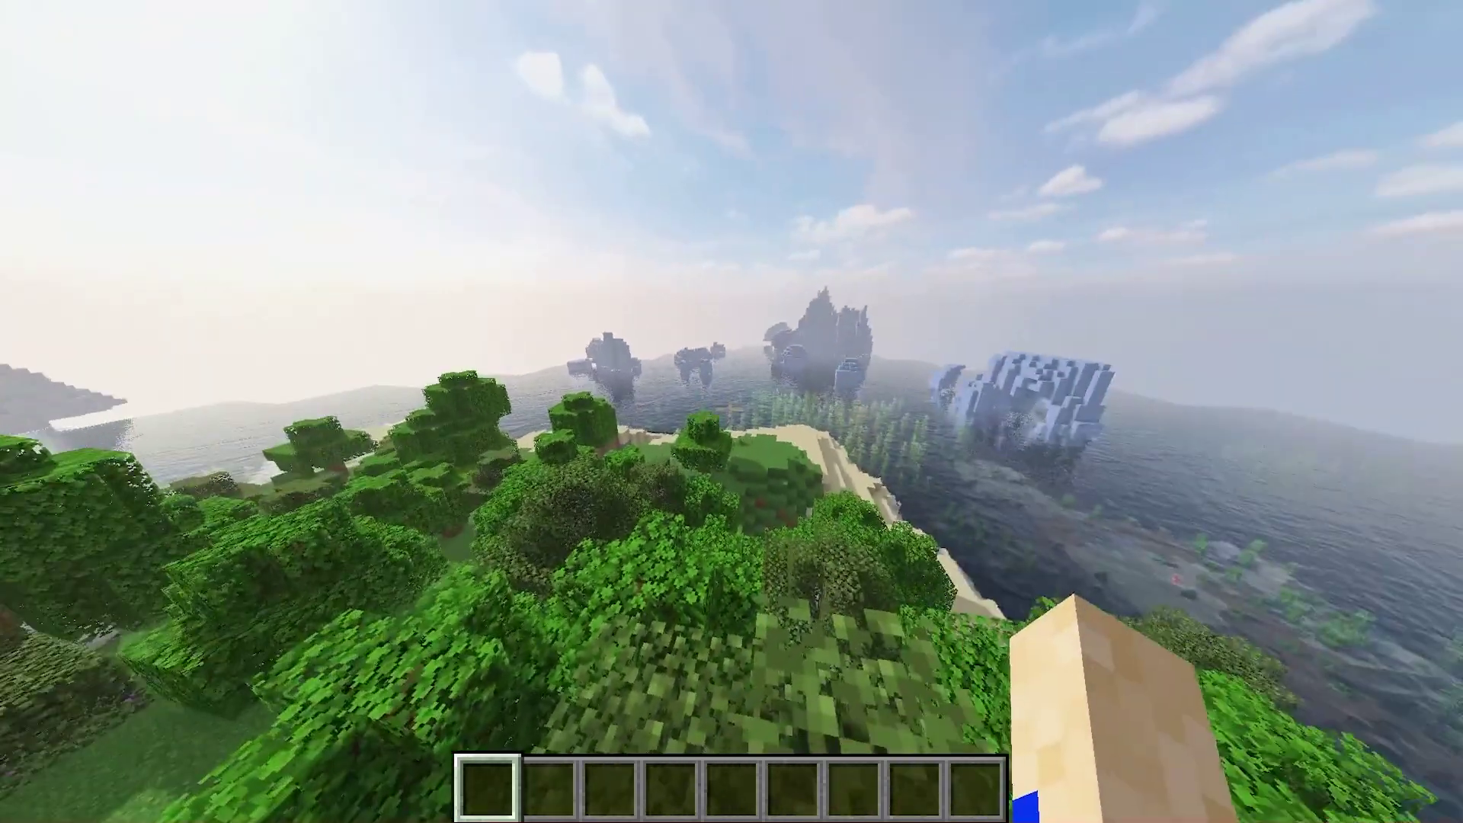
pyautogui.moveTo(730, 412)
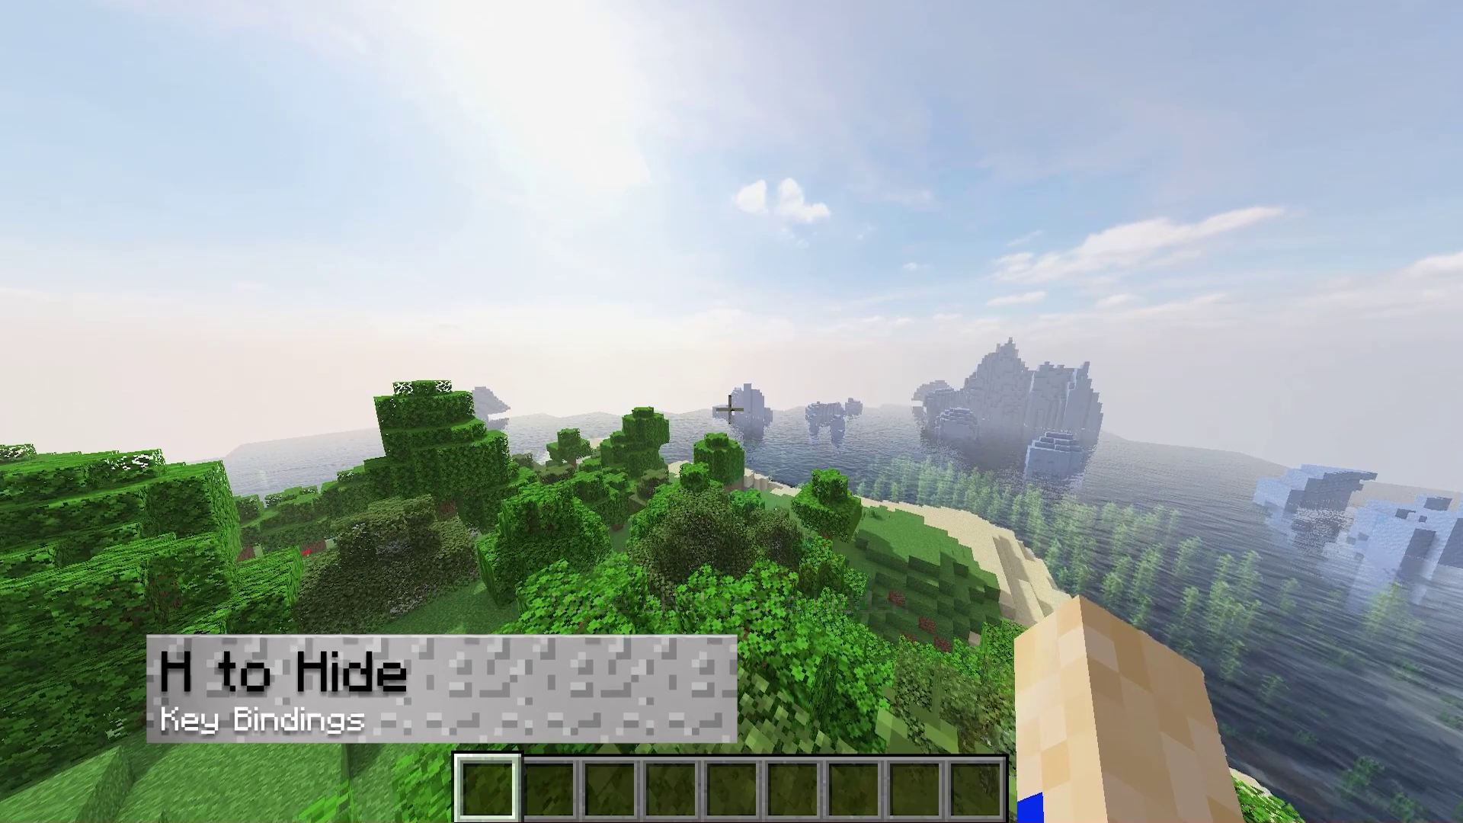
# - Toggle the voice chat icons with H twice, then open the Voice Chat menu with V
pyautogui.press('h')
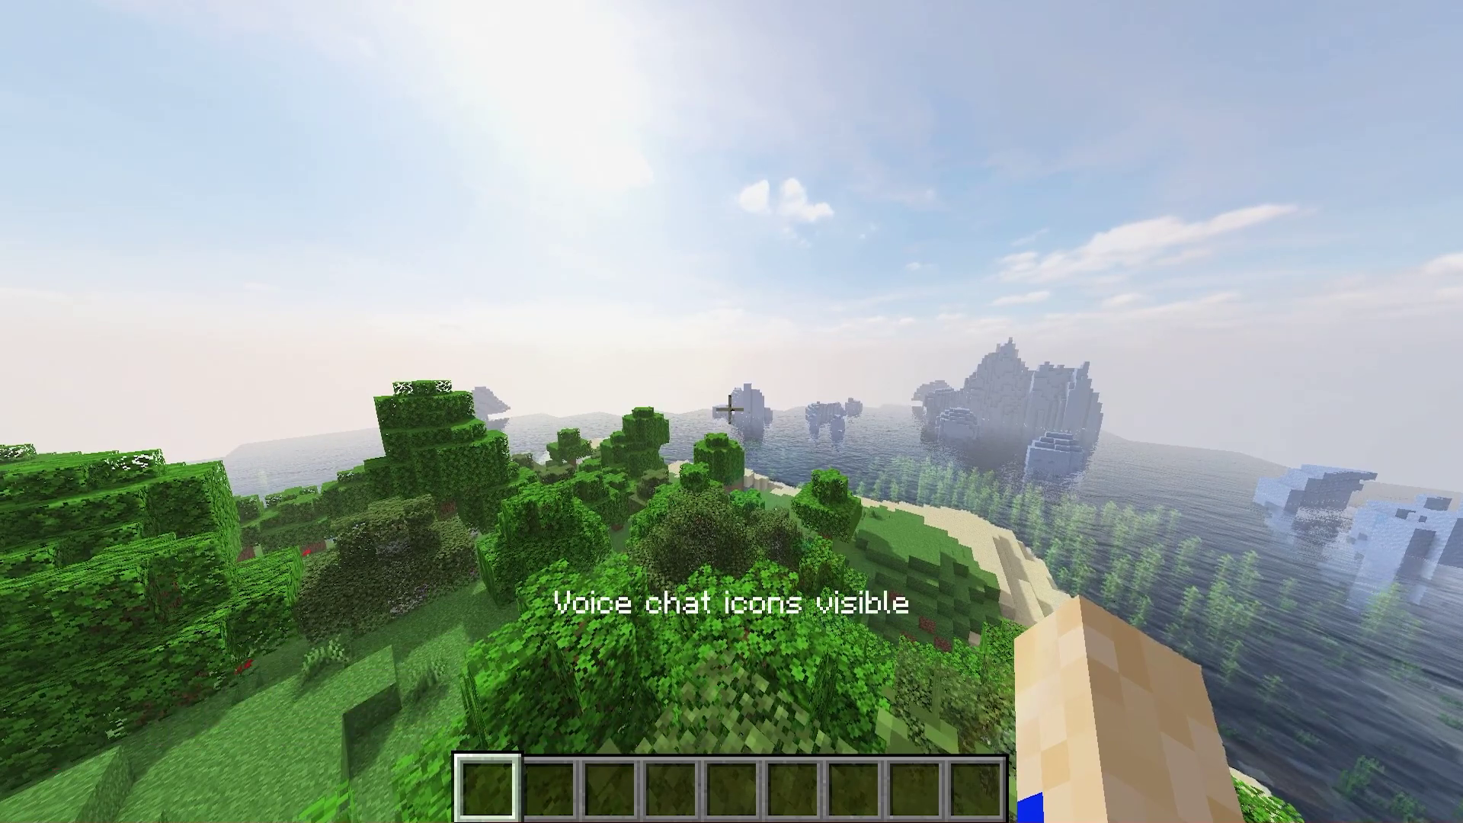
pyautogui.press('h')
pyautogui.press('h')
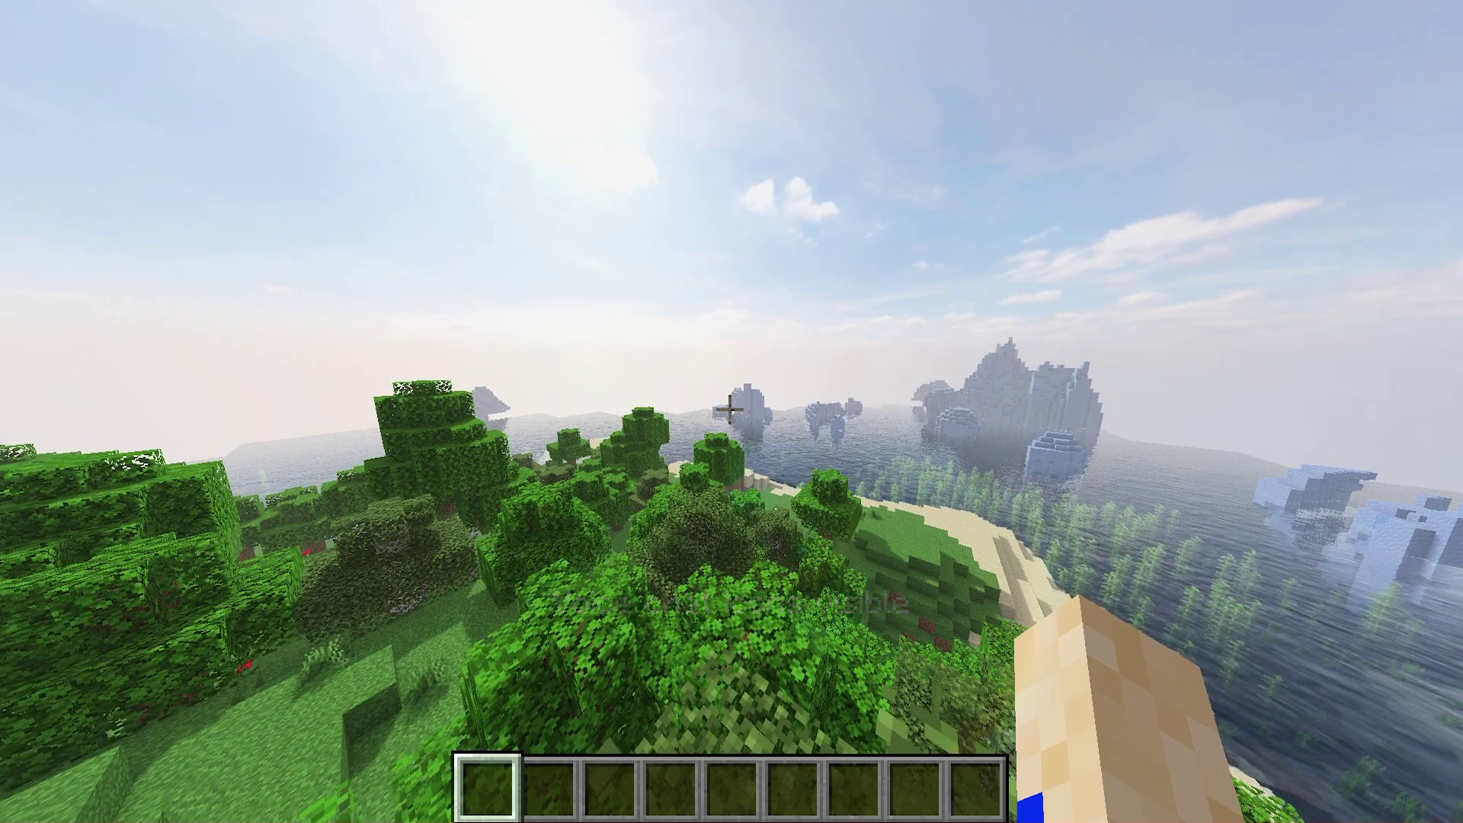
pyautogui.press('v')
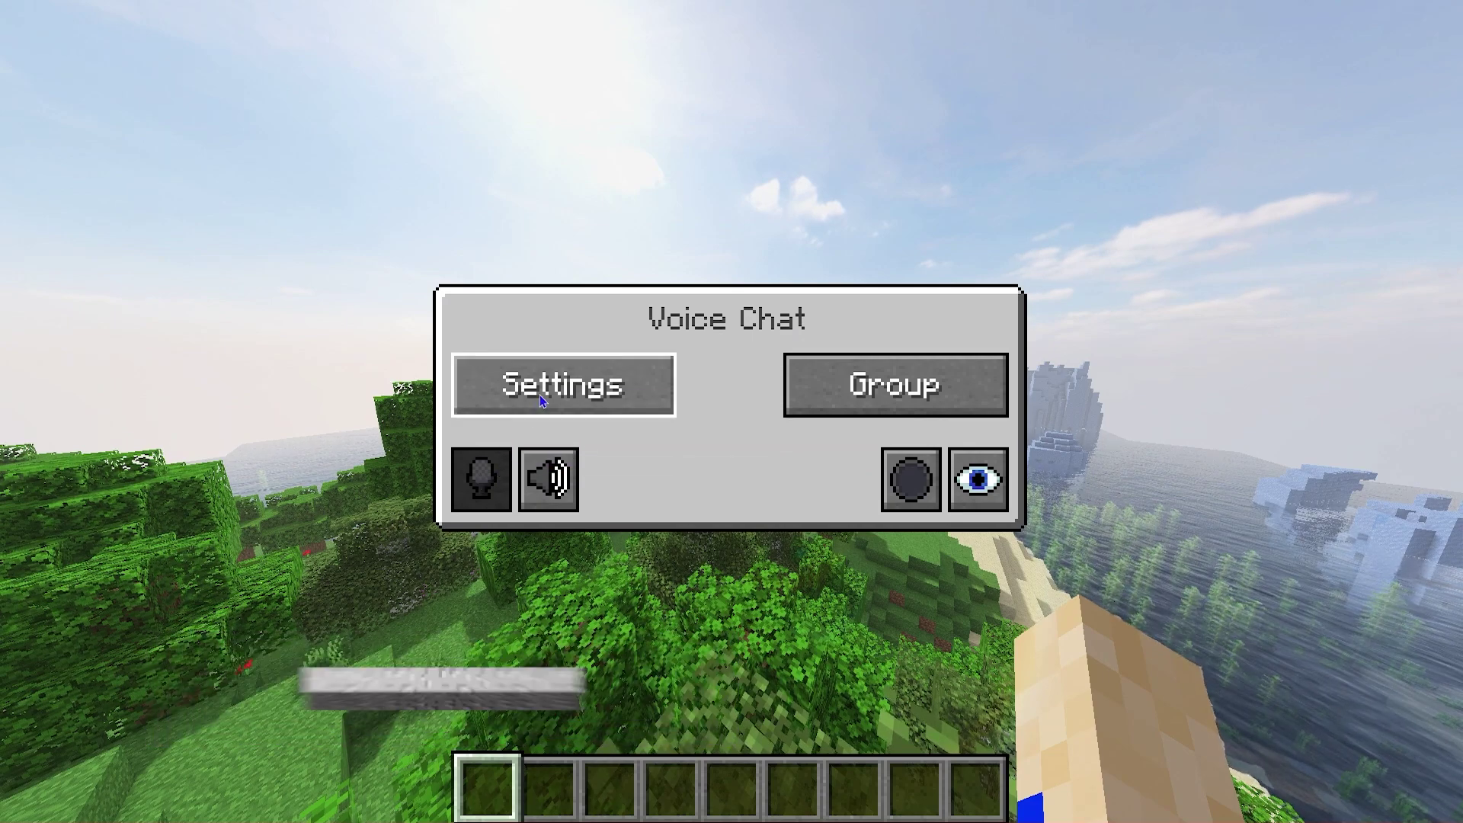
# - Open the Voice Chat Settings and view the microphone list showing Primary Sound Capture Driver
pyautogui.click(557, 407)
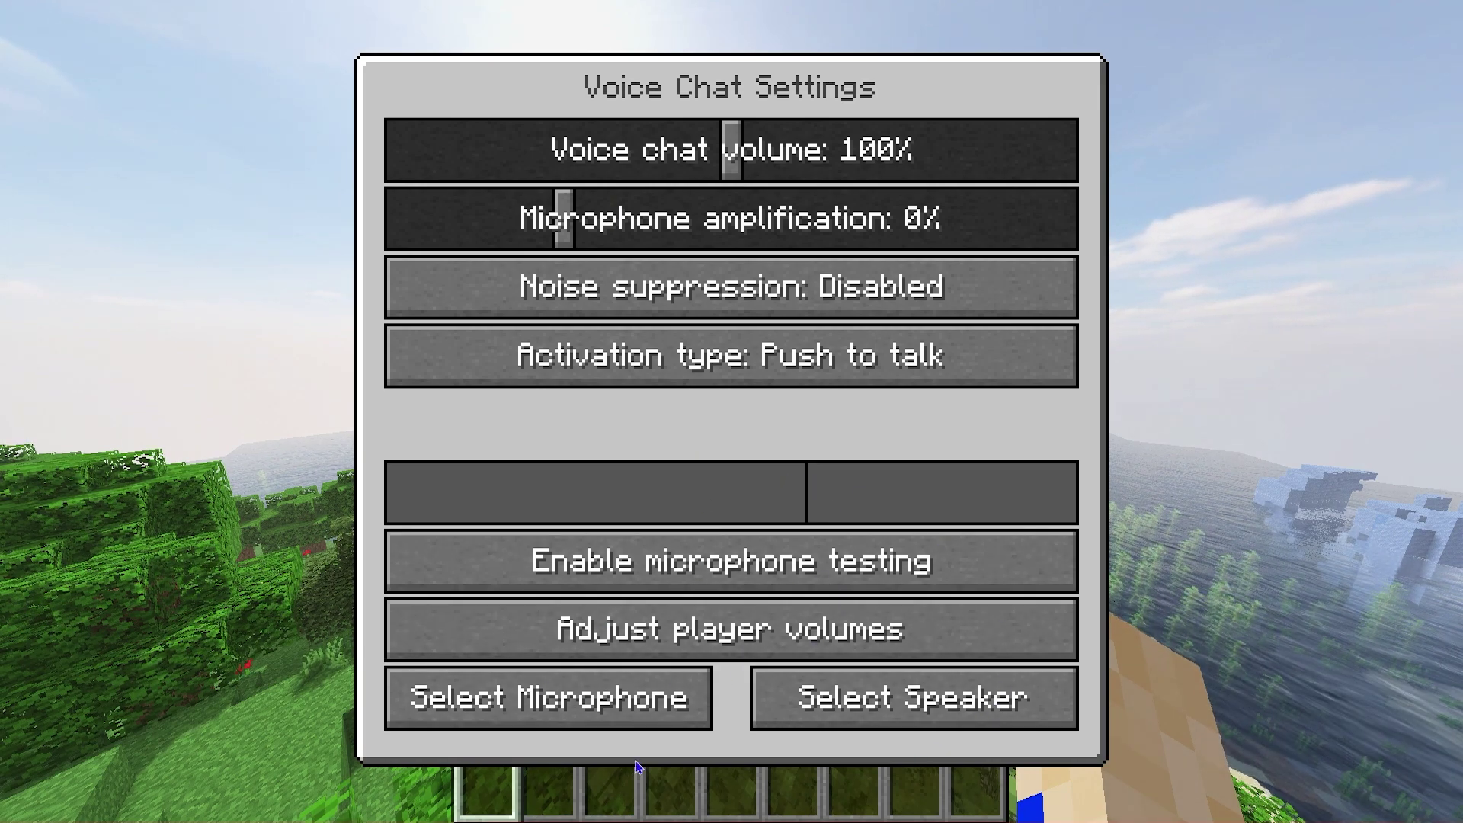
pyautogui.click(675, 698)
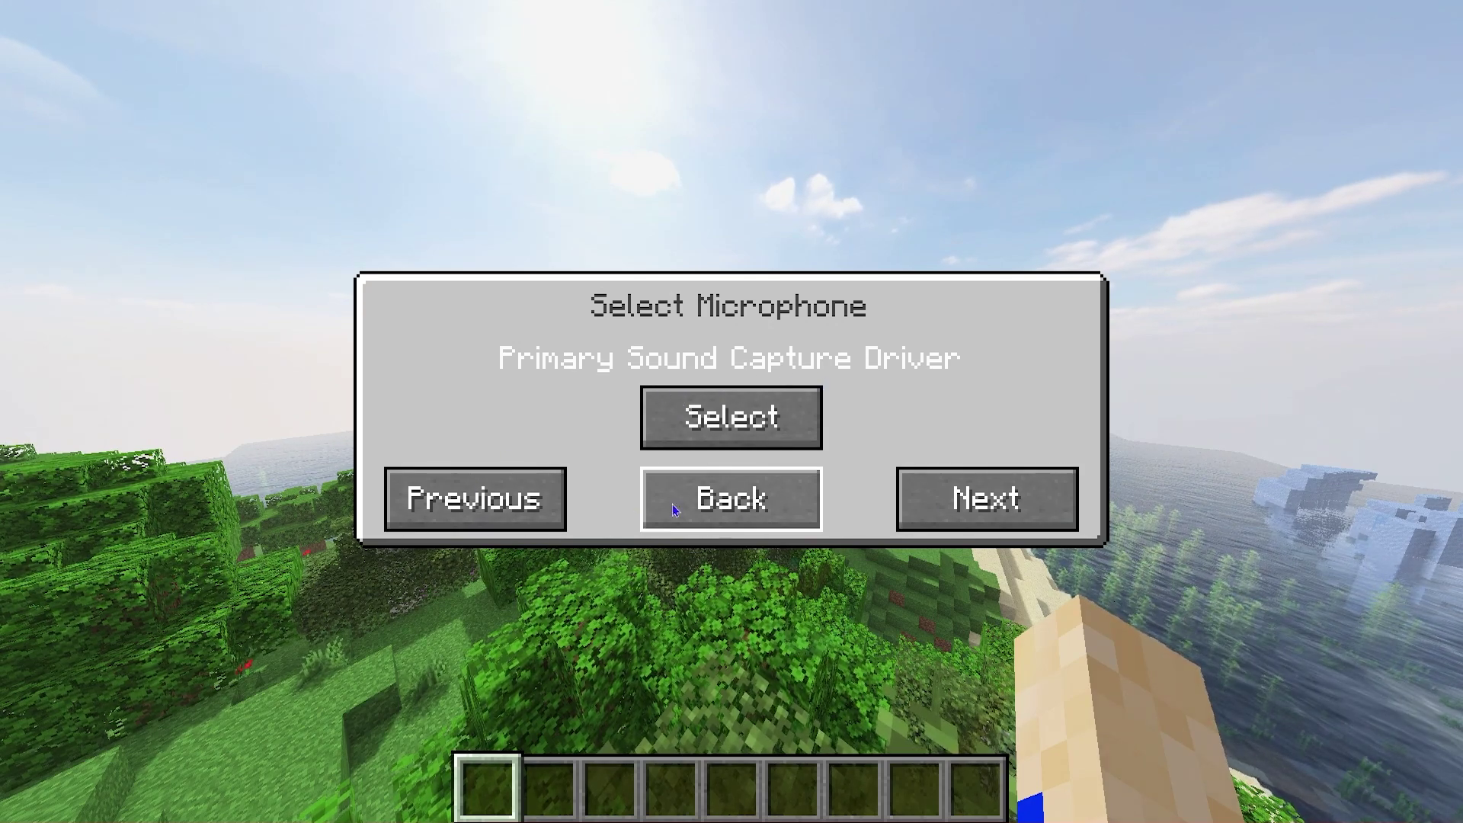
# - Create a voice chat group named after the player ('…'s Group') and join it as sole member
pyautogui.click(738, 512)
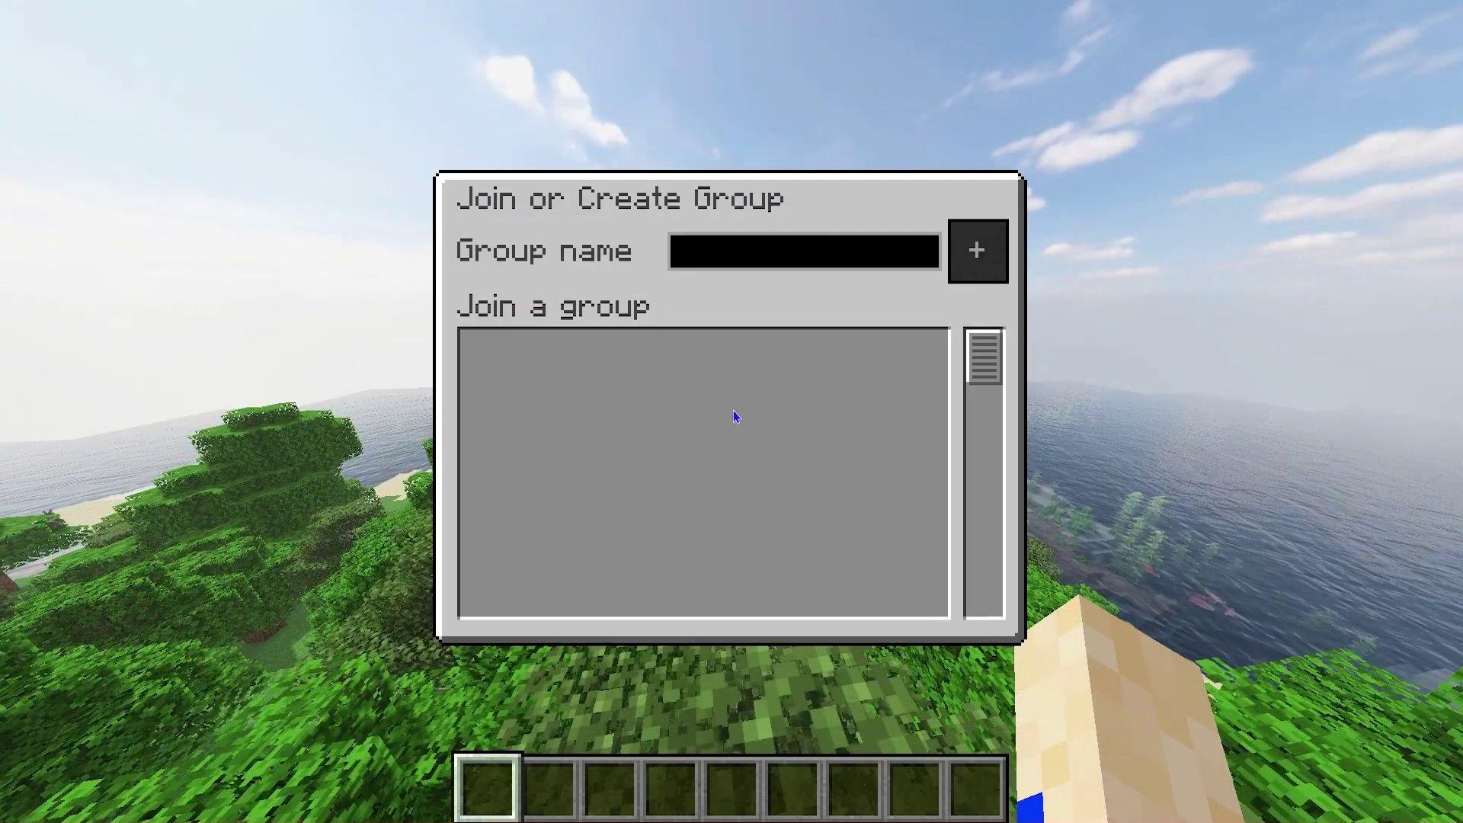
pyautogui.click(791, 258)
pyautogui.write('R')
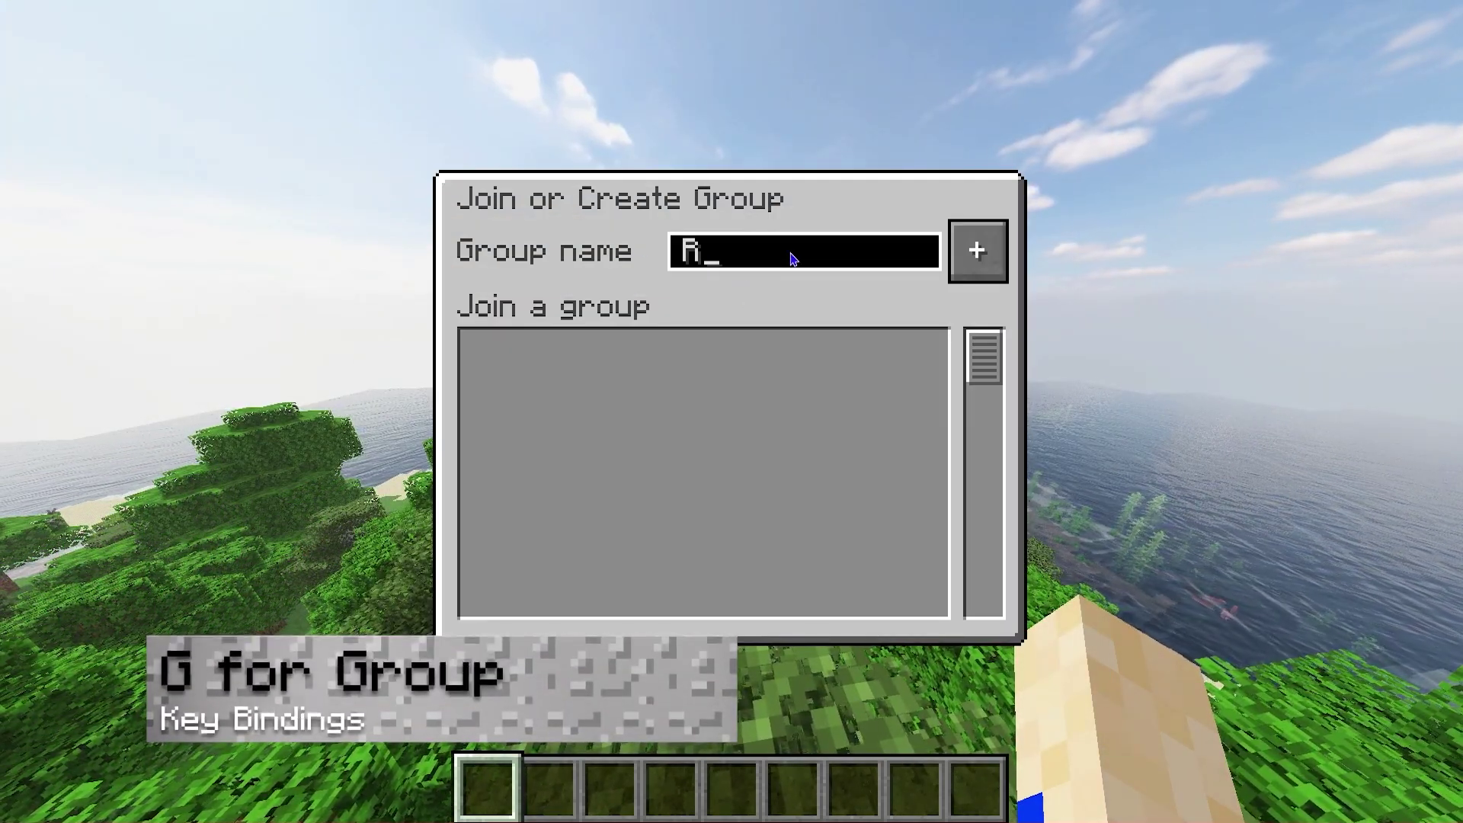
pyautogui.write("icky's Gropu")
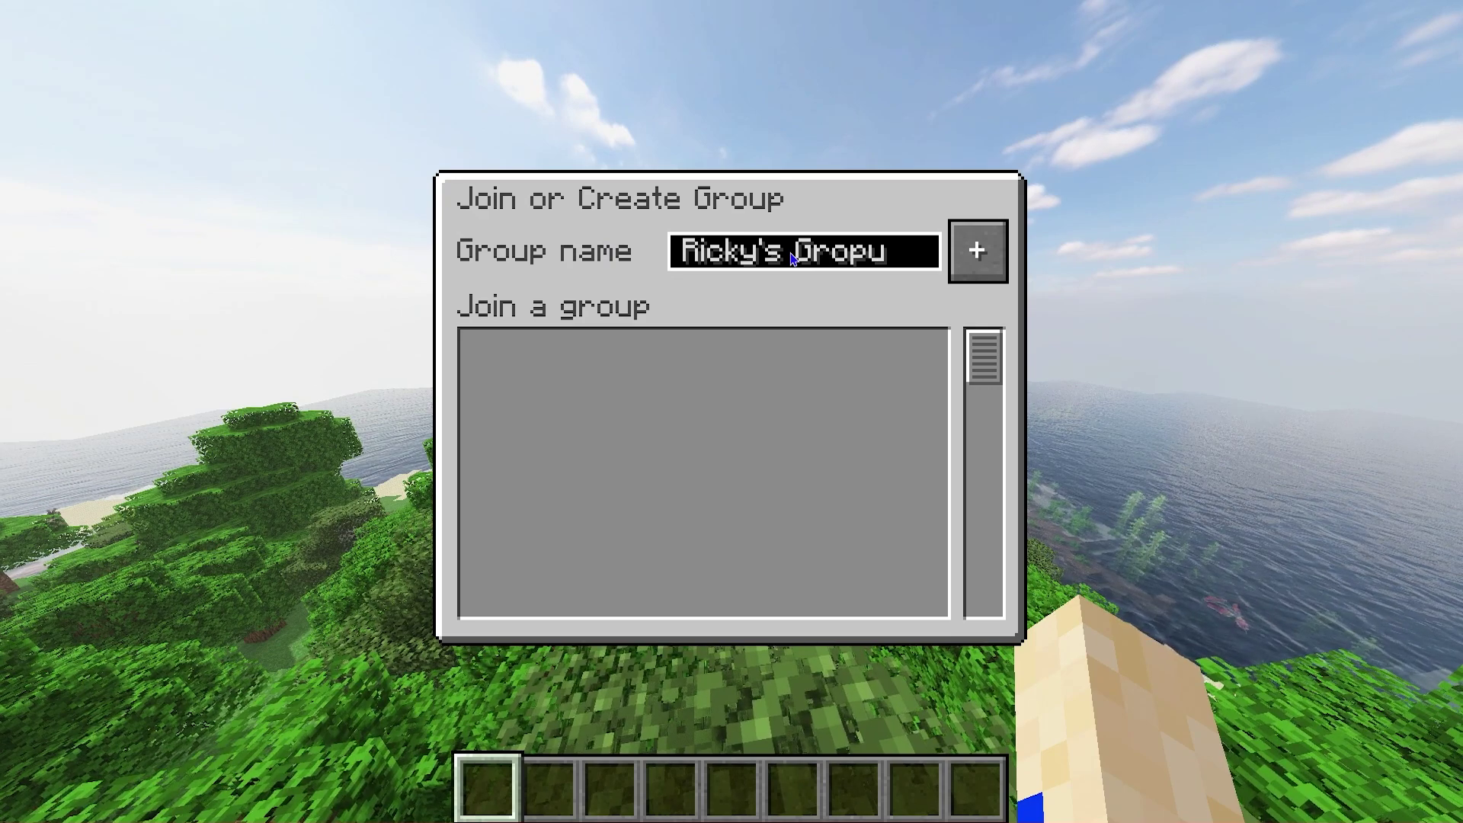
pyautogui.press('BackSpace')
pyautogui.press('BackSpace')
pyautogui.write('up')
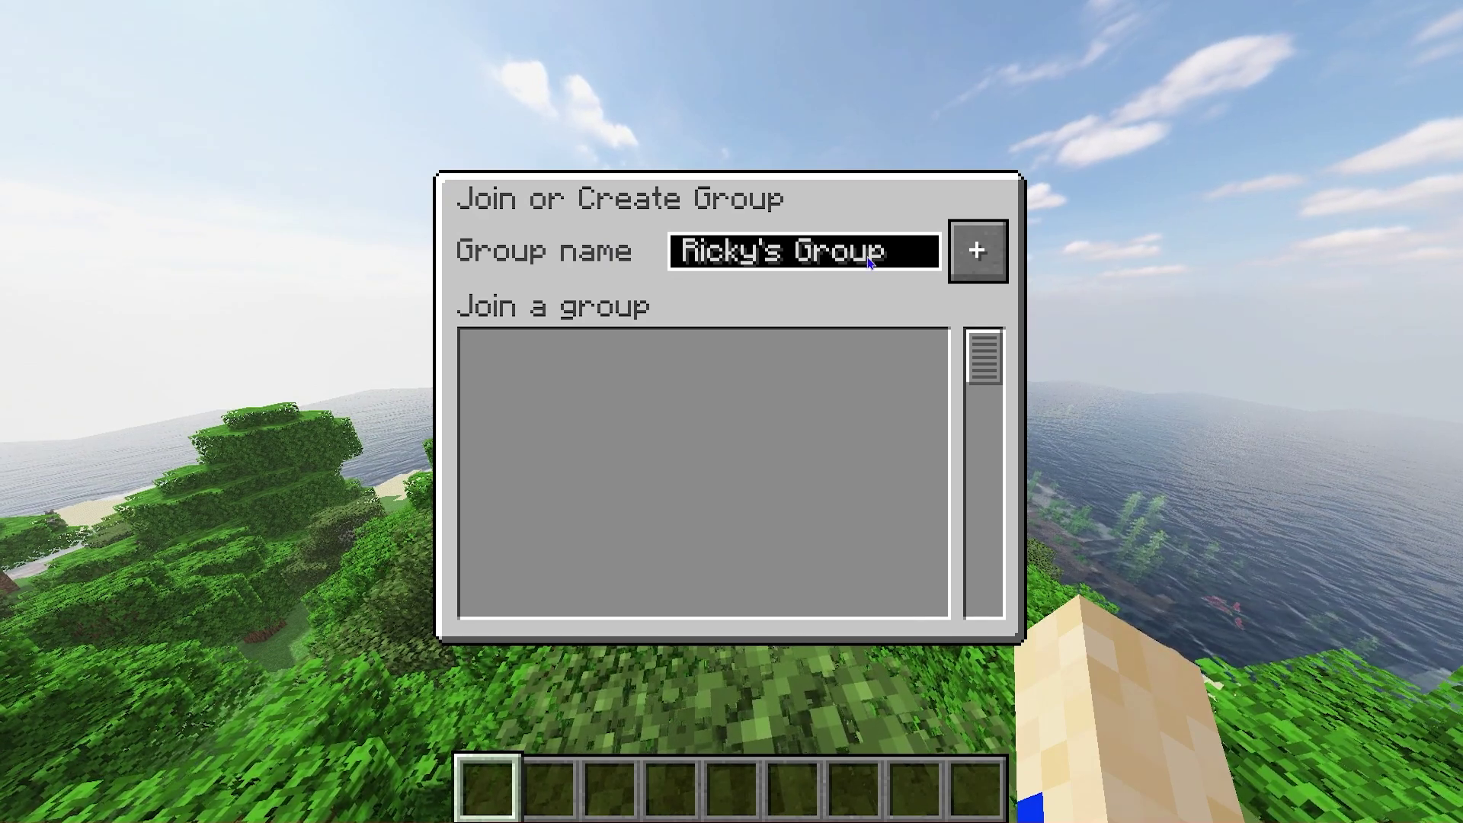
pyautogui.click(969, 270)
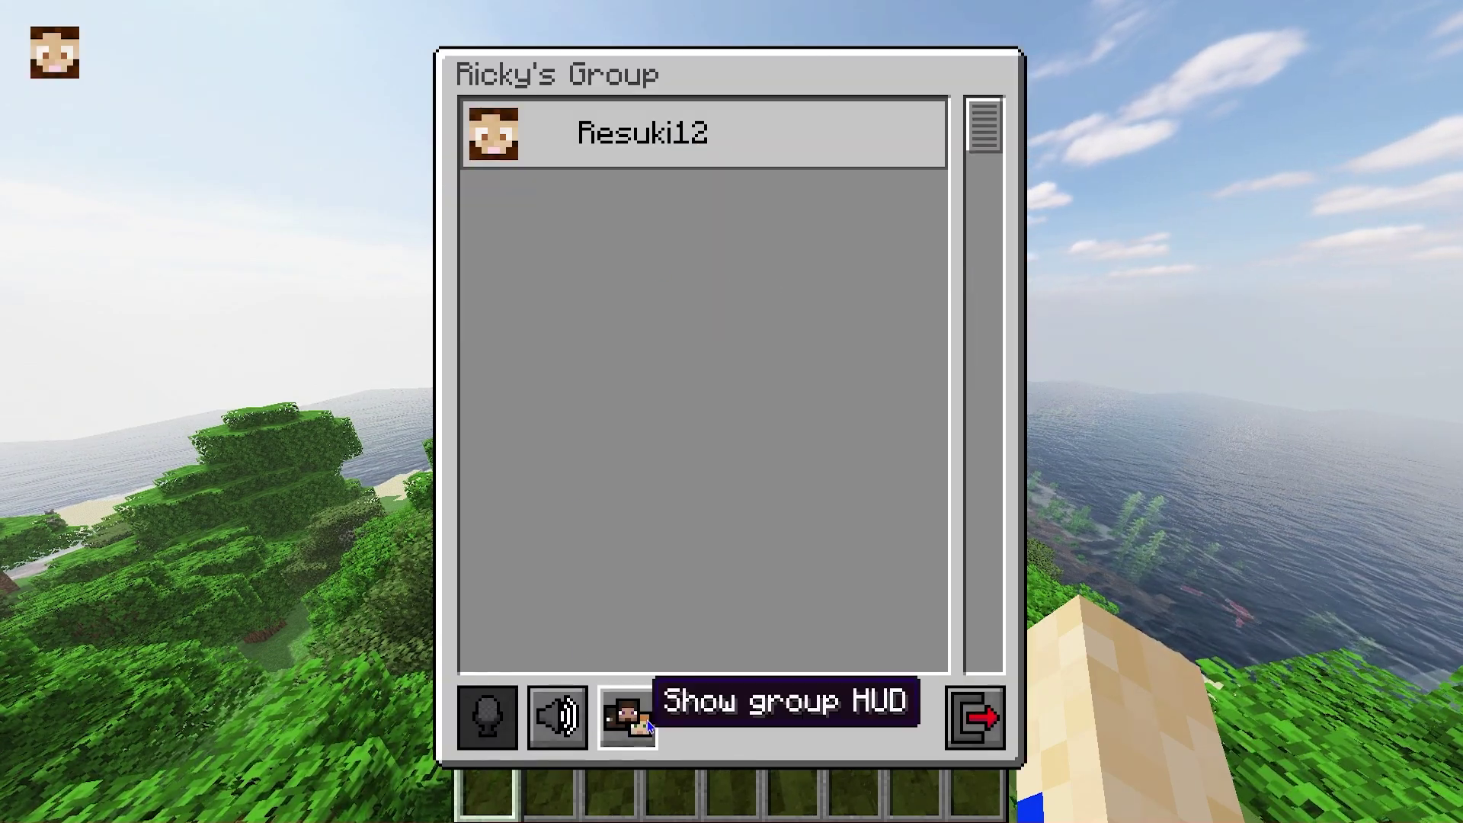